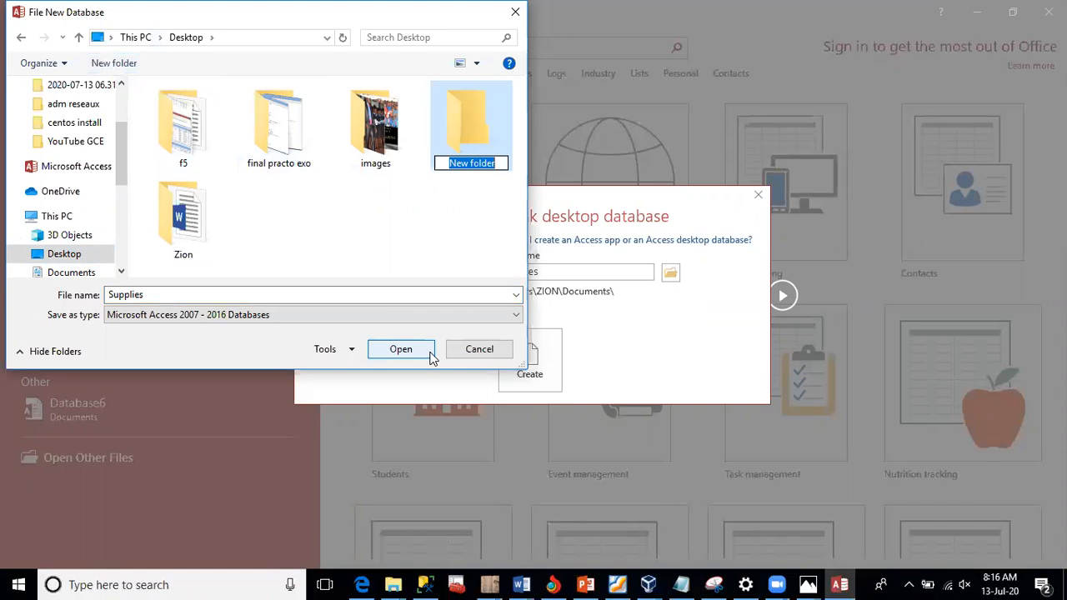
# Step: Name the new Desktop folder "Zion ICT" and create the blank Supplies database inside it
pyautogui.write('Zion ')
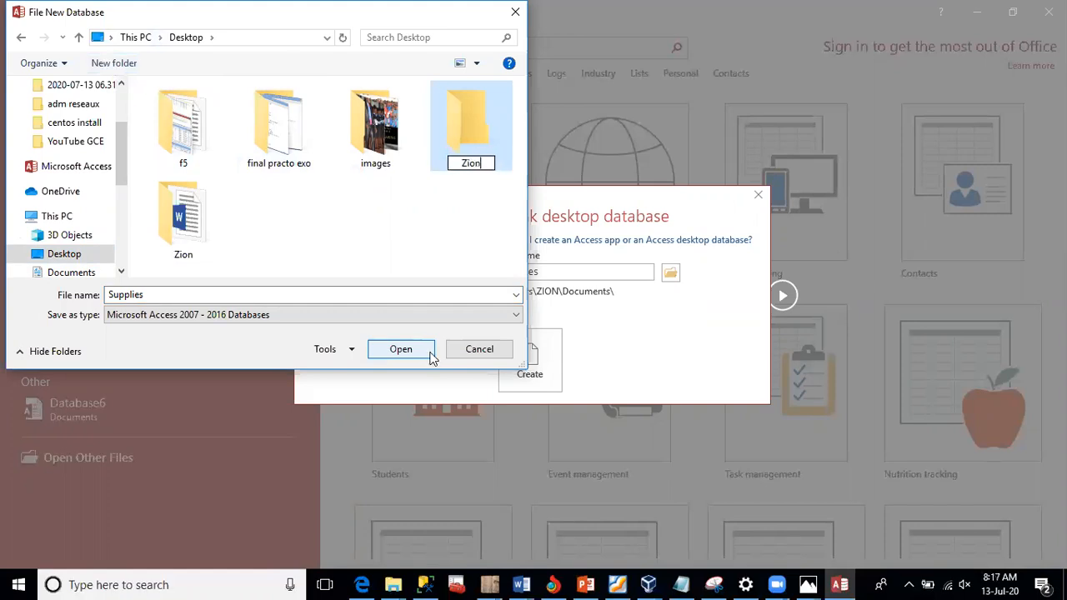
pyautogui.write('ICT')
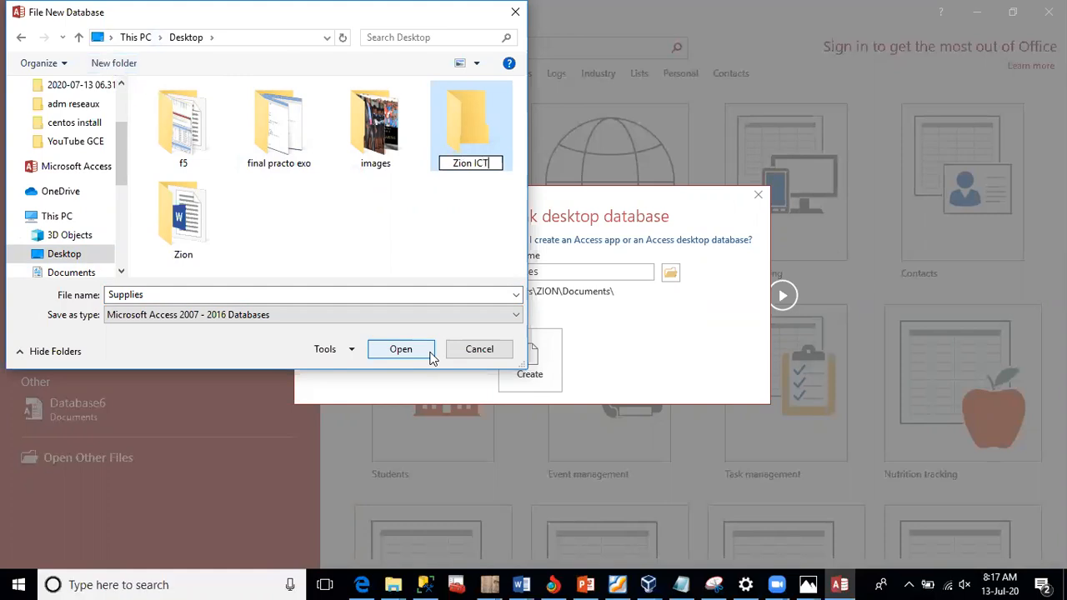
pyautogui.click(432, 357)
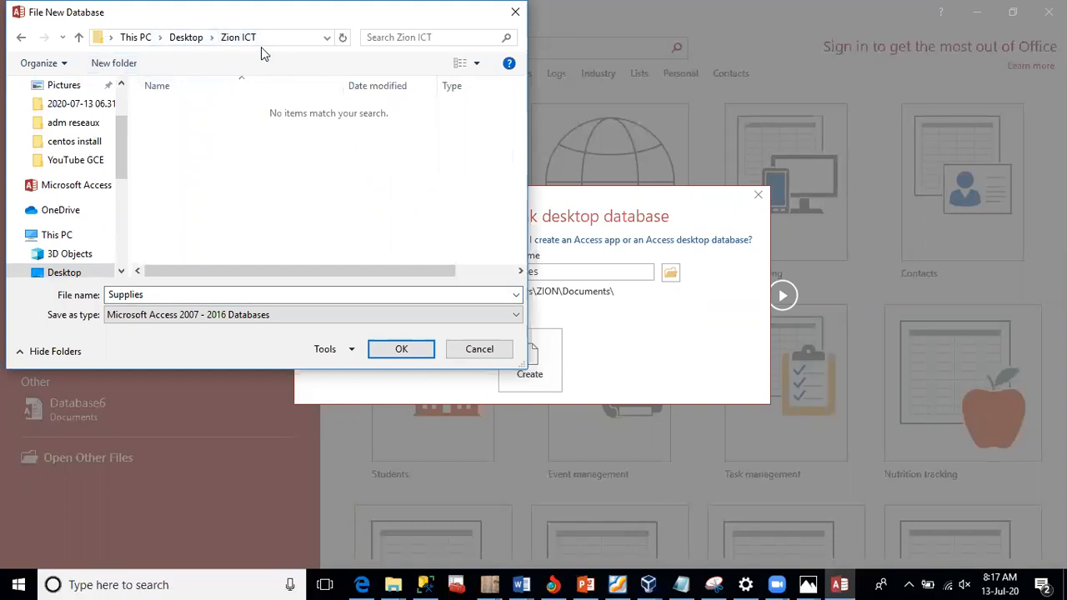
pyautogui.click(194, 292)
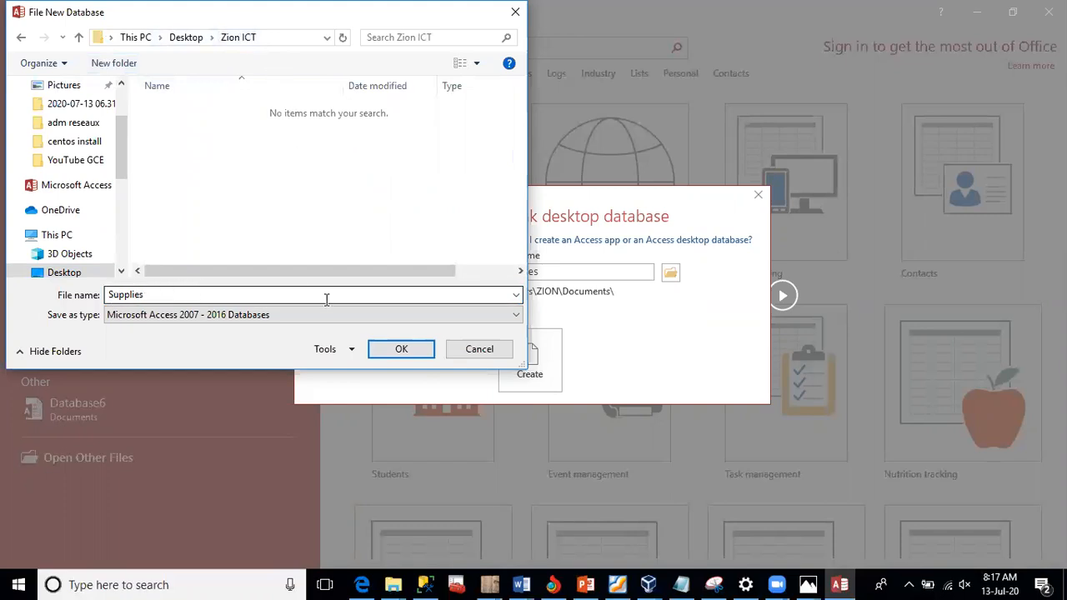
pyautogui.click(399, 349)
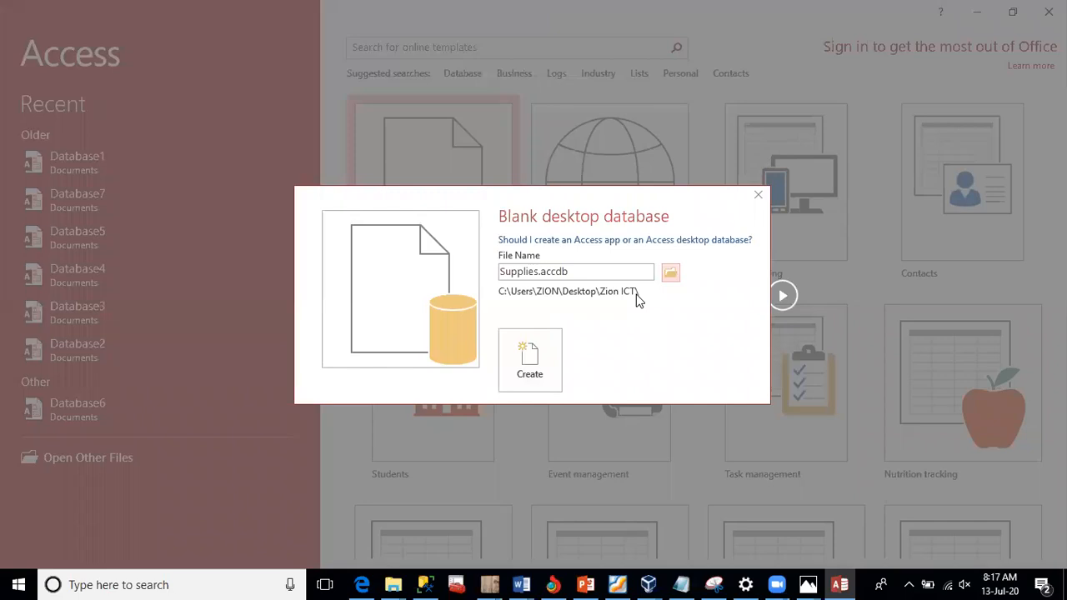
pyautogui.click(542, 370)
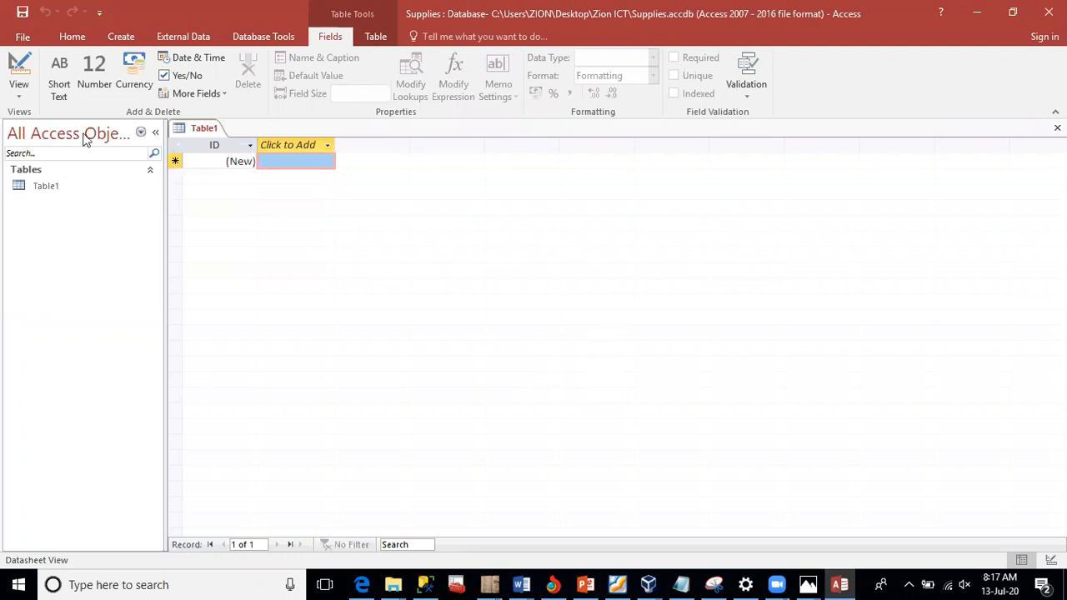
# Step: Start an Excel import into a new table, using Sales.xlsx from the YouTube GCE folder on drive I: as the source
pyautogui.click(46, 188)
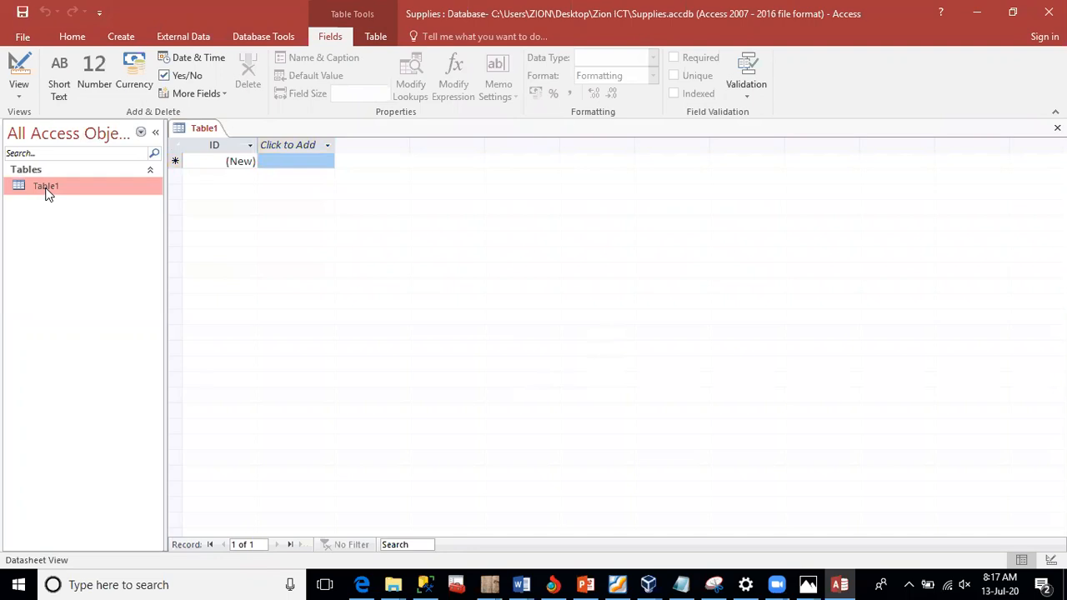
pyautogui.rightClick(48, 193)
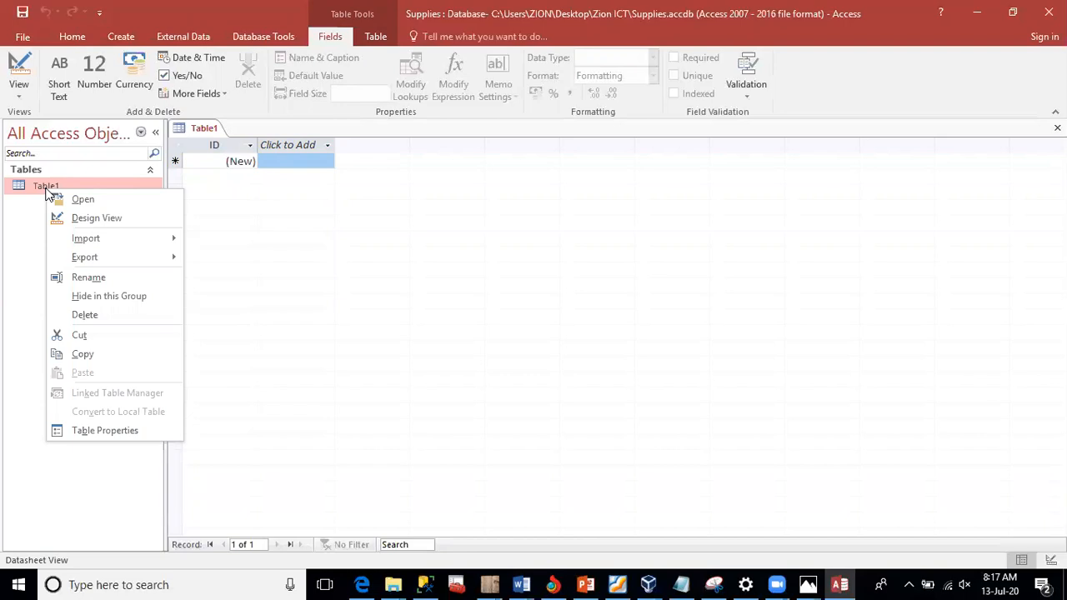
pyautogui.moveTo(148, 240)
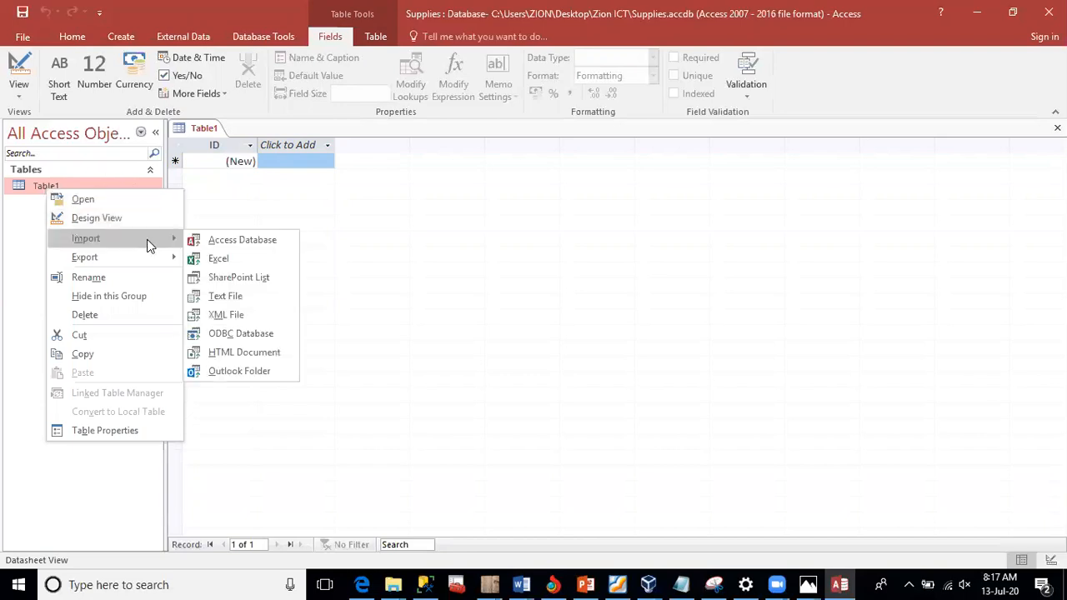
pyautogui.click(213, 260)
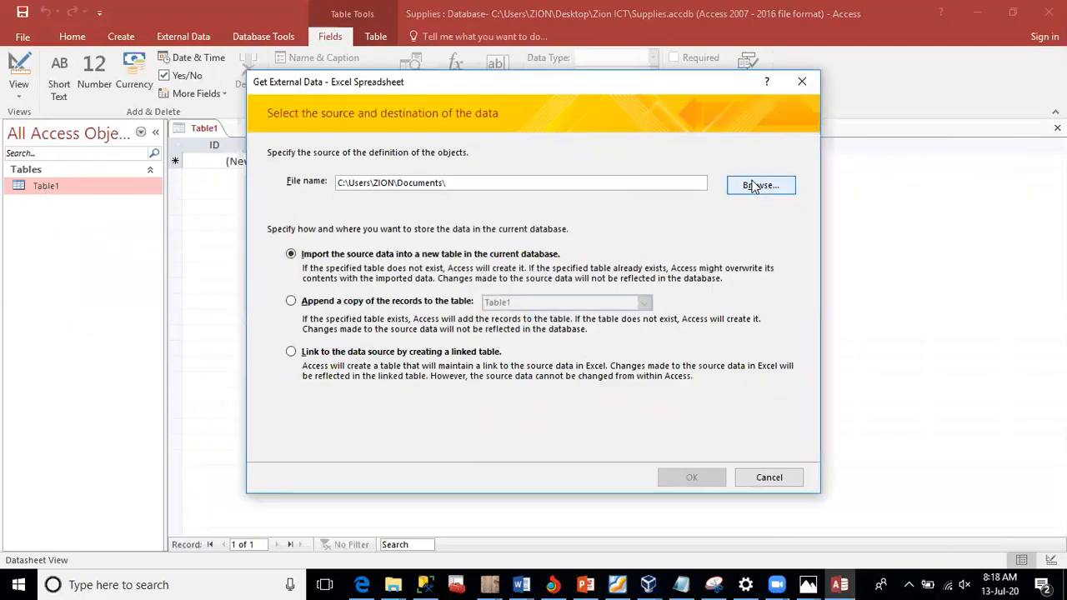
pyautogui.click(753, 187)
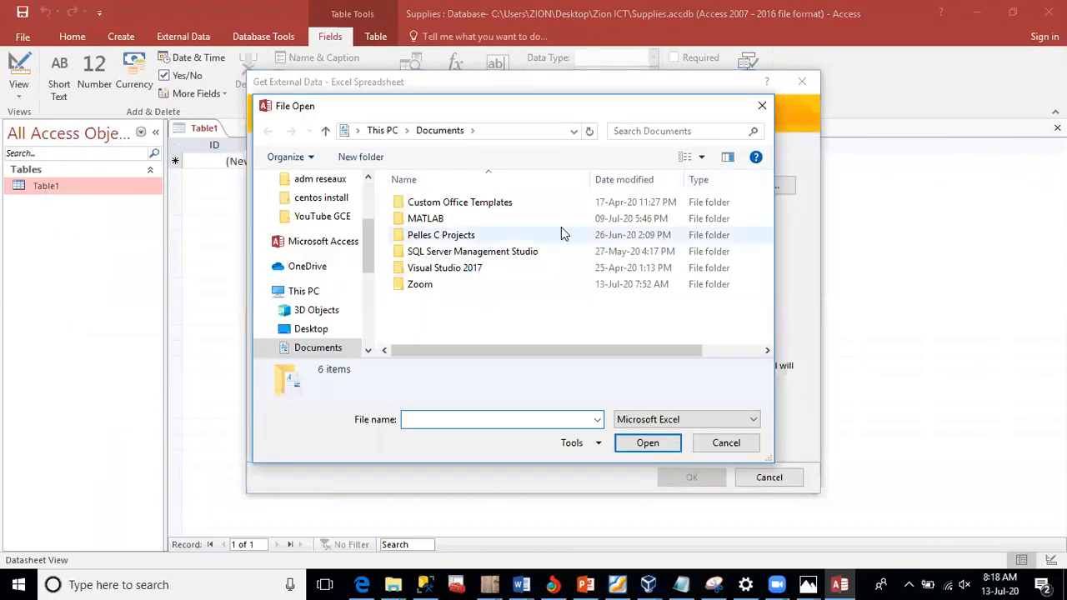
pyautogui.scroll(-5, 359, 333)
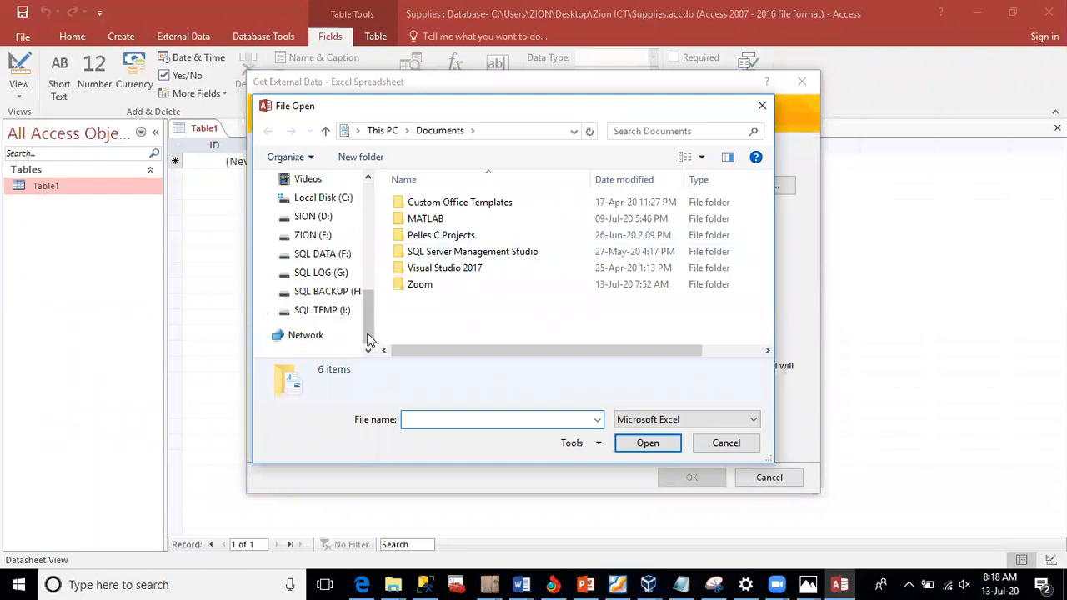
pyautogui.click(292, 310)
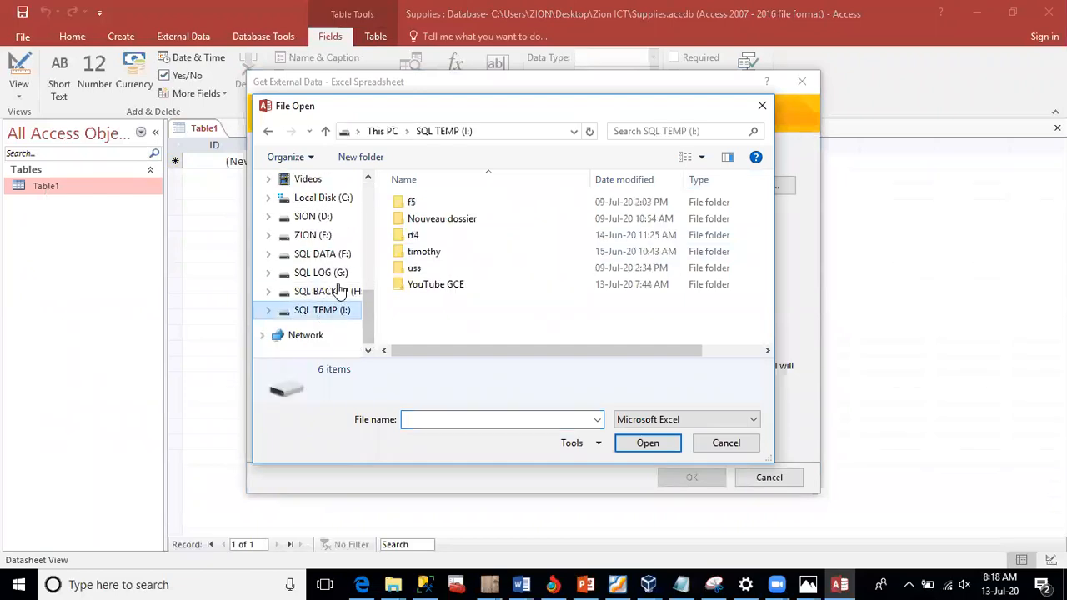
pyautogui.doubleClick(436, 285)
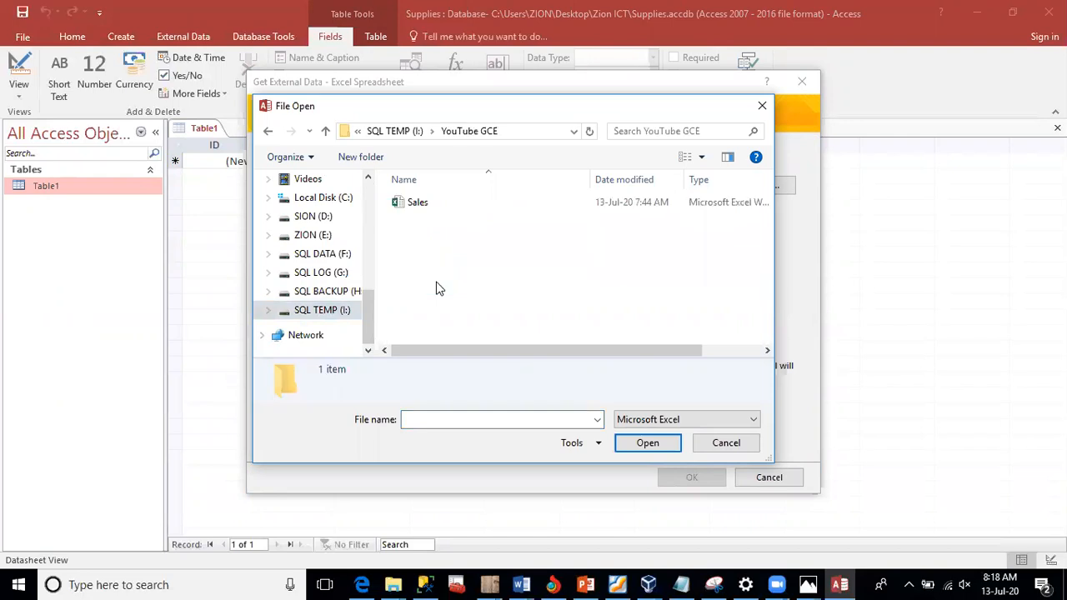
pyautogui.doubleClick(429, 208)
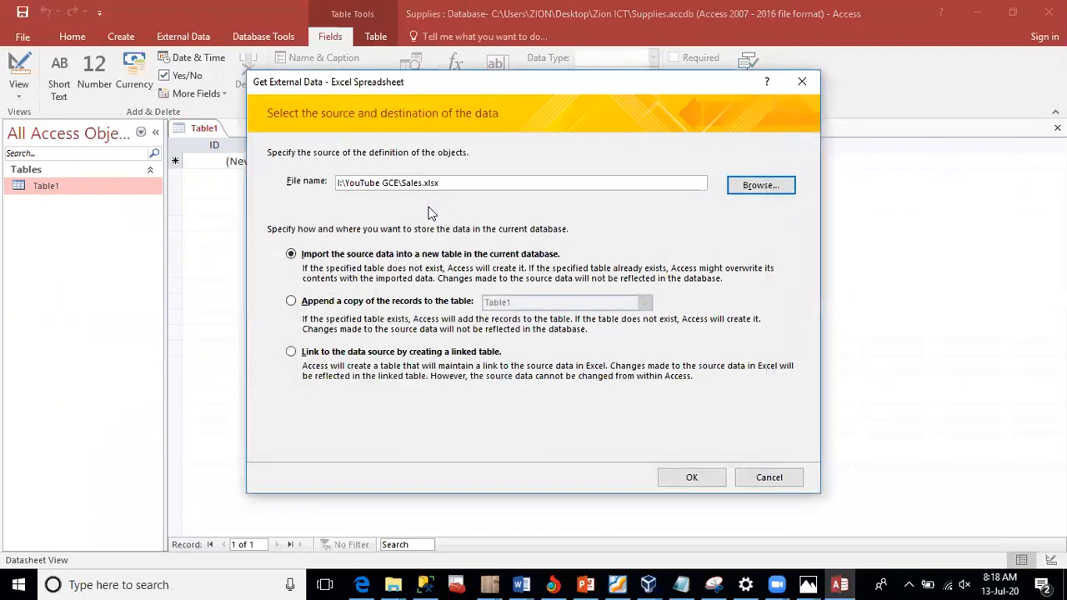
pyautogui.click(699, 477)
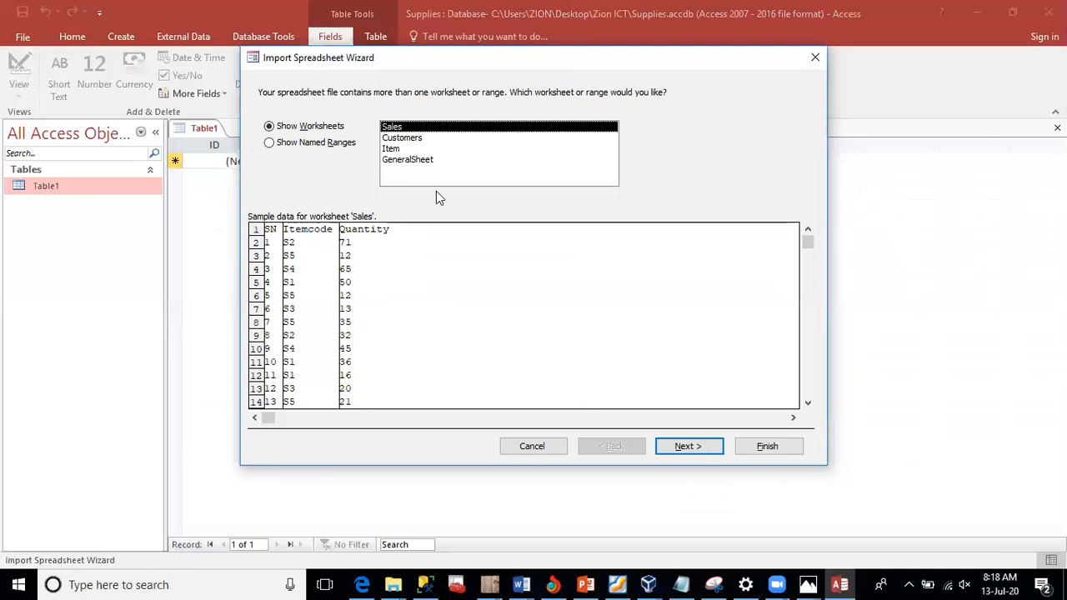
# Step: Import the Item worksheet into a table named Item, with first-row column headings and no primary key, without saving the import steps
pyautogui.click(396, 150)
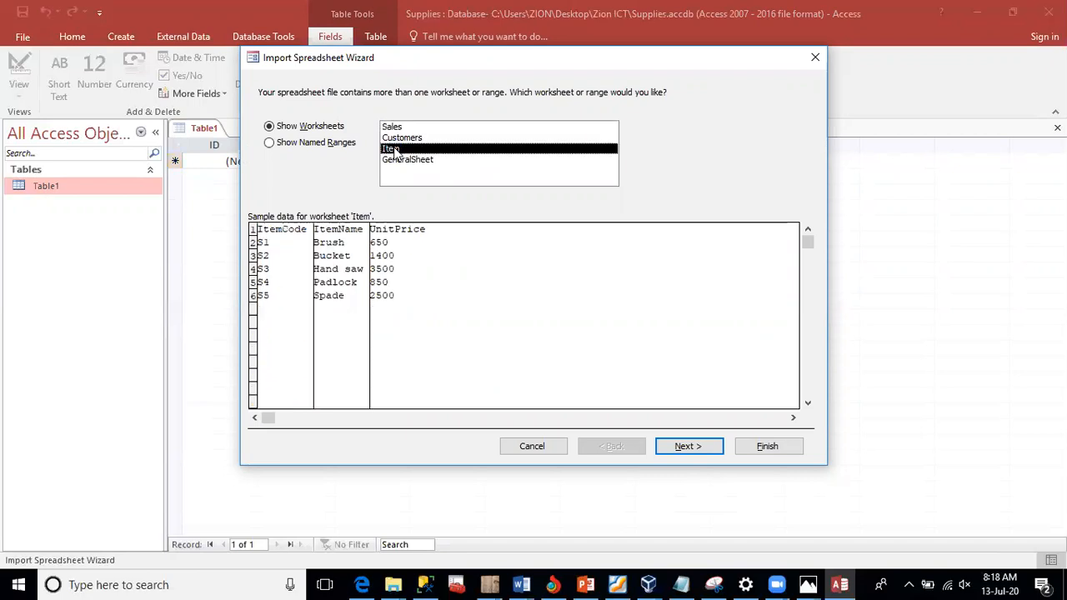
pyautogui.click(695, 447)
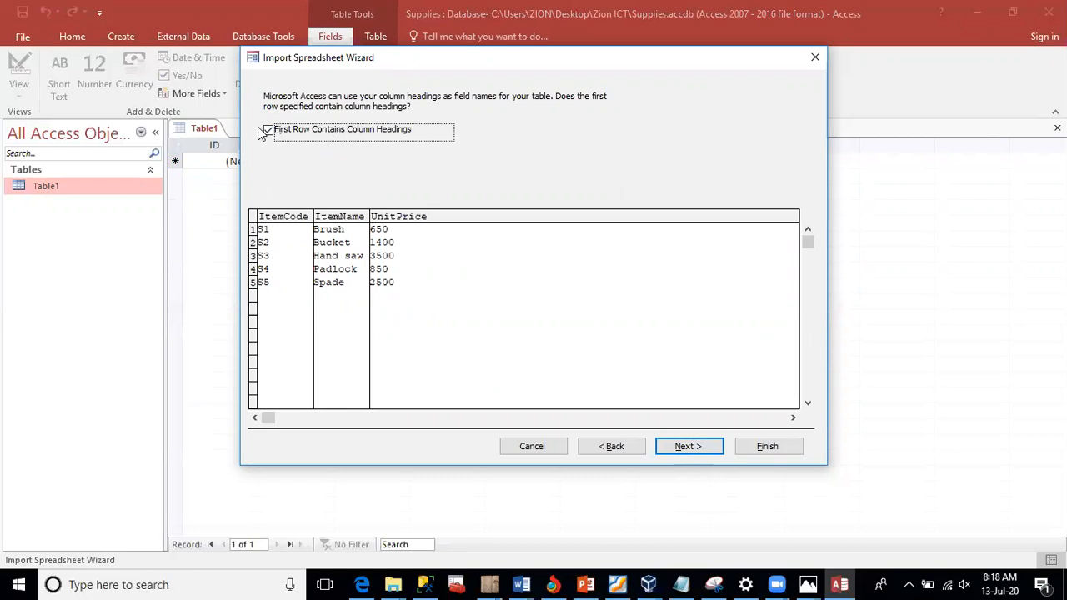
pyautogui.click(688, 448)
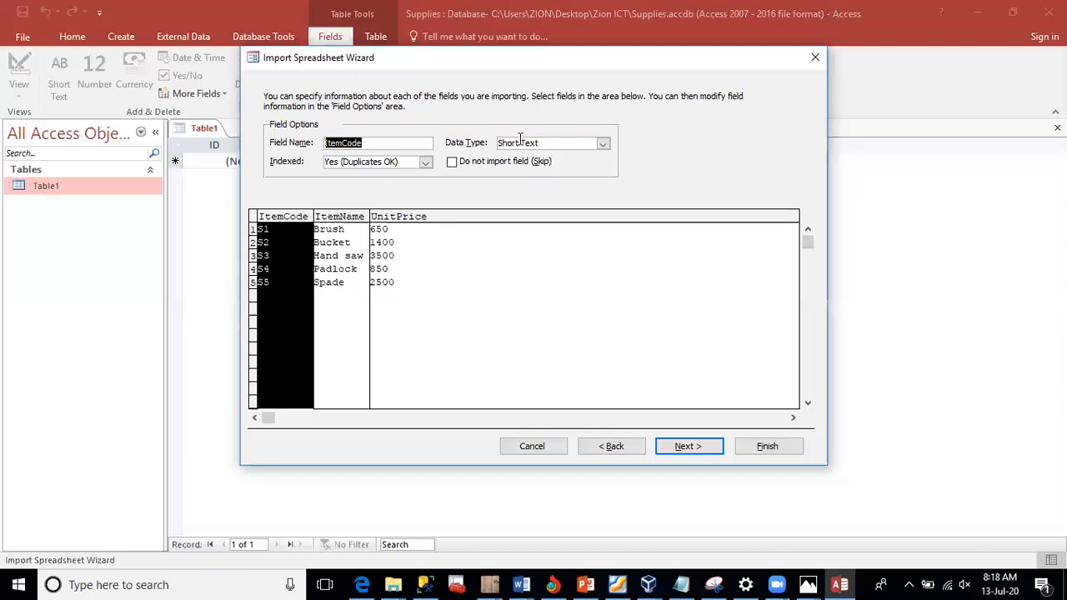
pyautogui.click(682, 449)
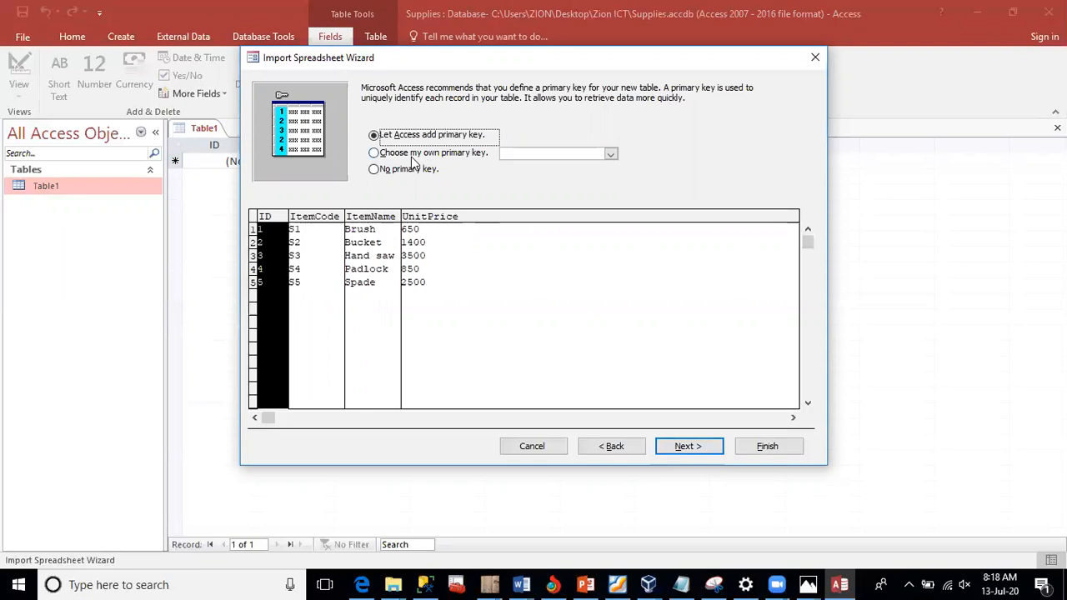
pyautogui.click(383, 170)
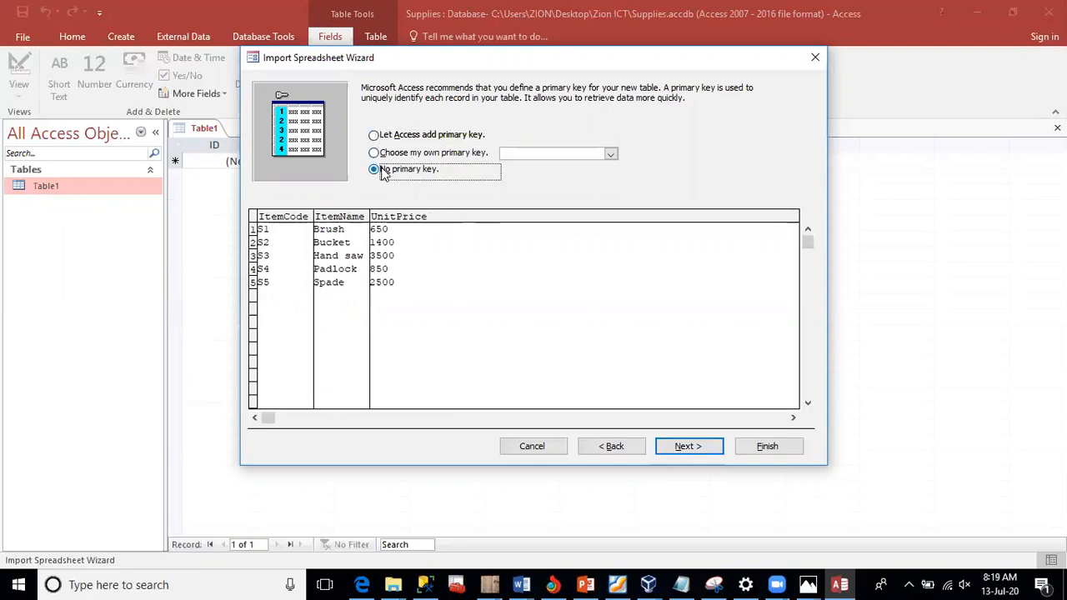
pyautogui.click(678, 450)
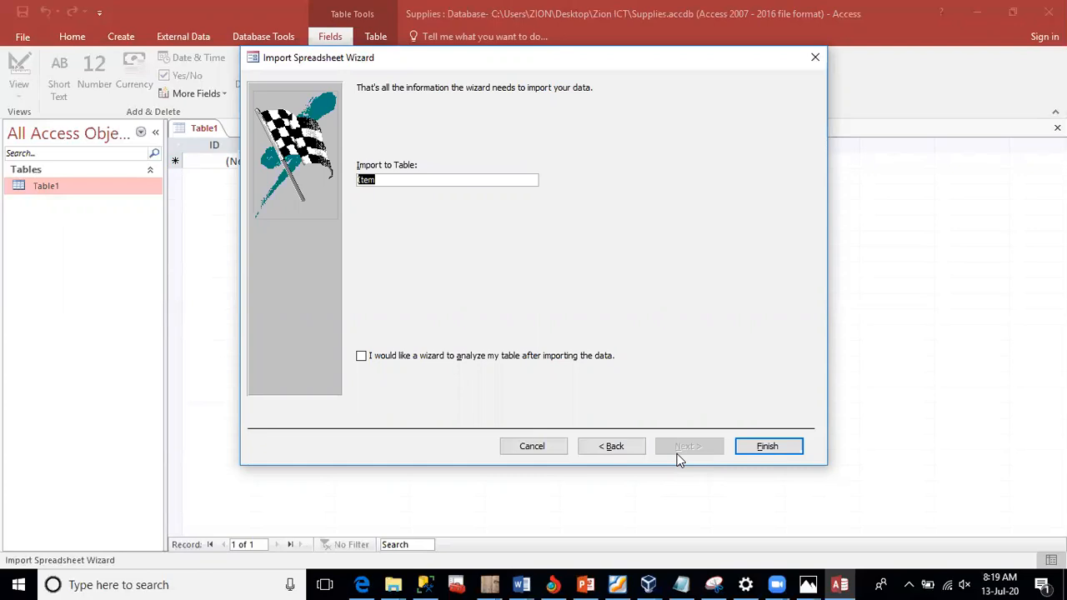
pyautogui.click(750, 442)
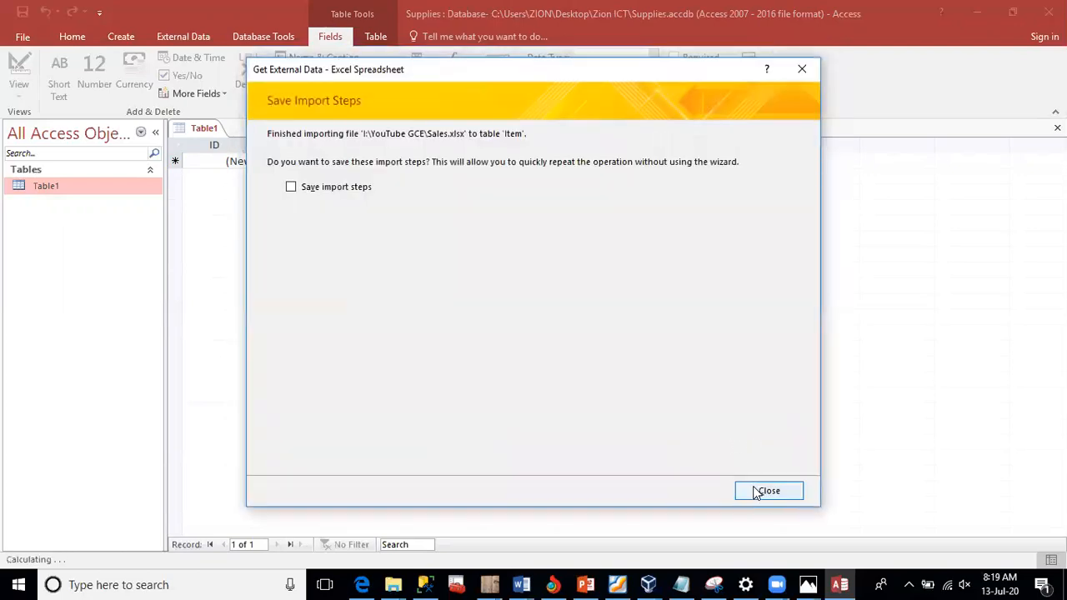
pyautogui.click(756, 491)
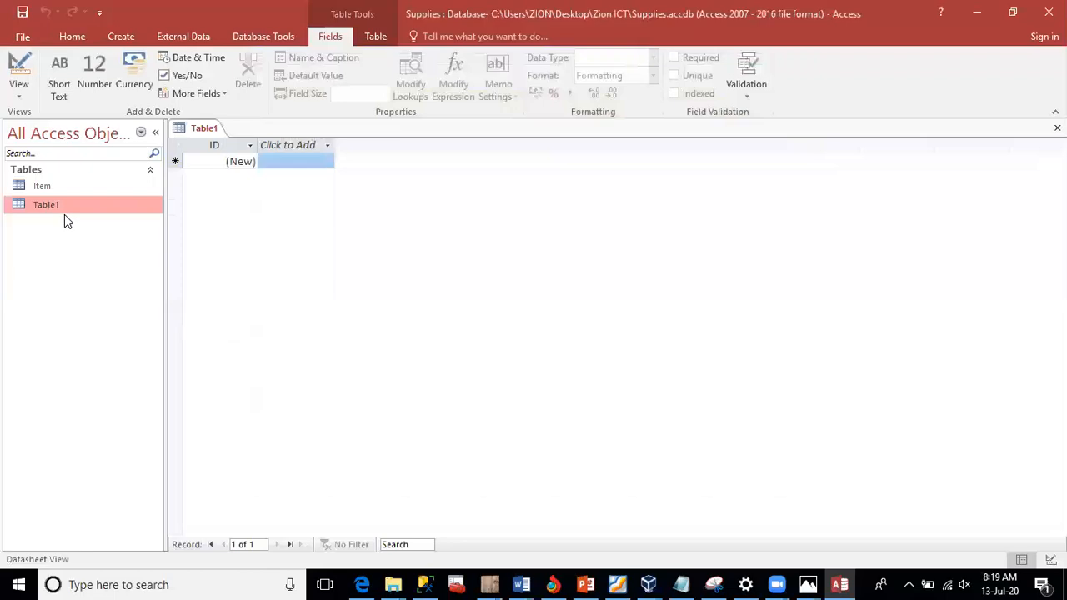
# Step: Start another Excel import into a new table, again using Sales.xlsx from the YouTube GCE folder as the source
pyautogui.click(51, 182)
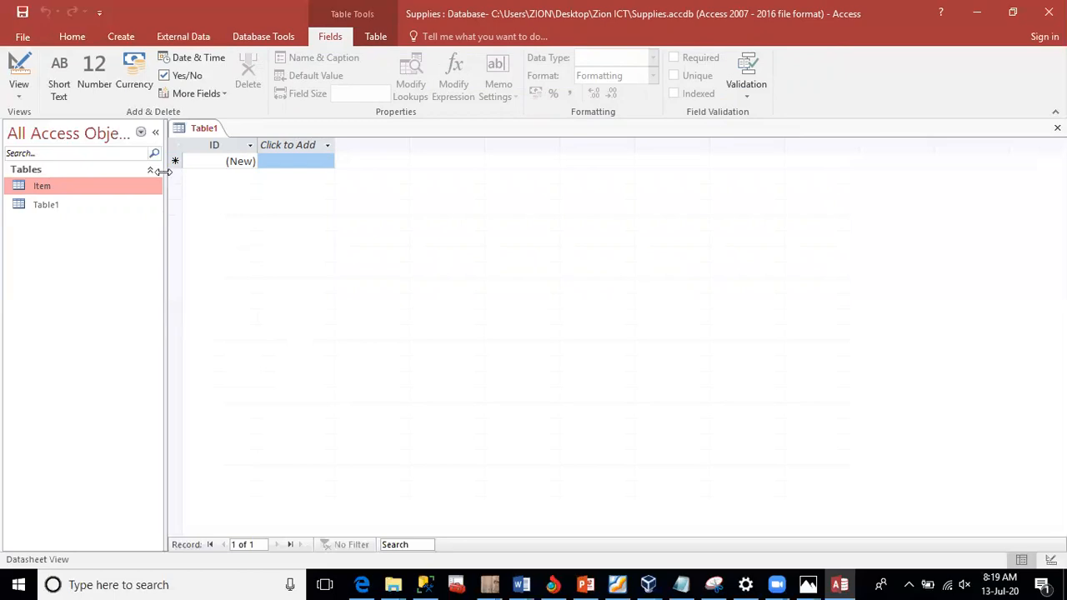
pyautogui.click(54, 205)
pyautogui.rightClick(54, 204)
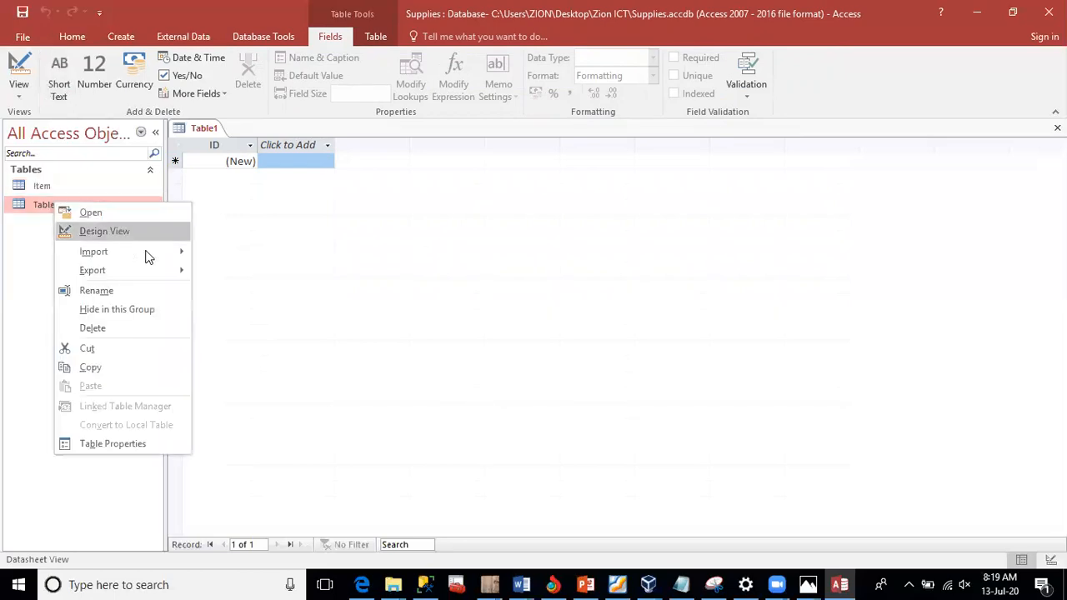
pyautogui.moveTo(149, 253)
pyautogui.click(214, 275)
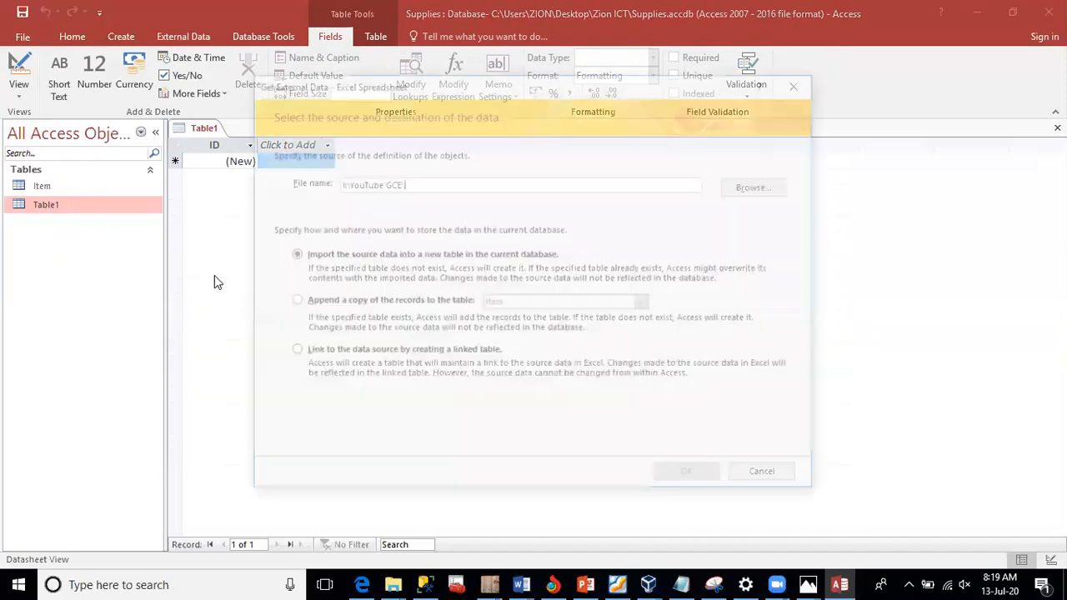
pyautogui.click(760, 185)
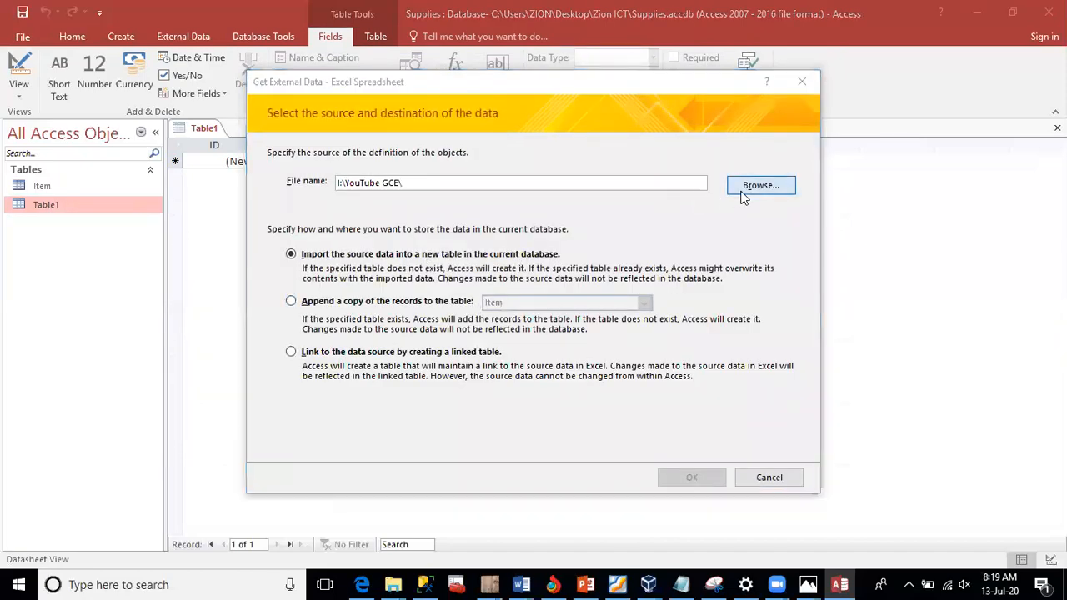
pyautogui.doubleClick(442, 202)
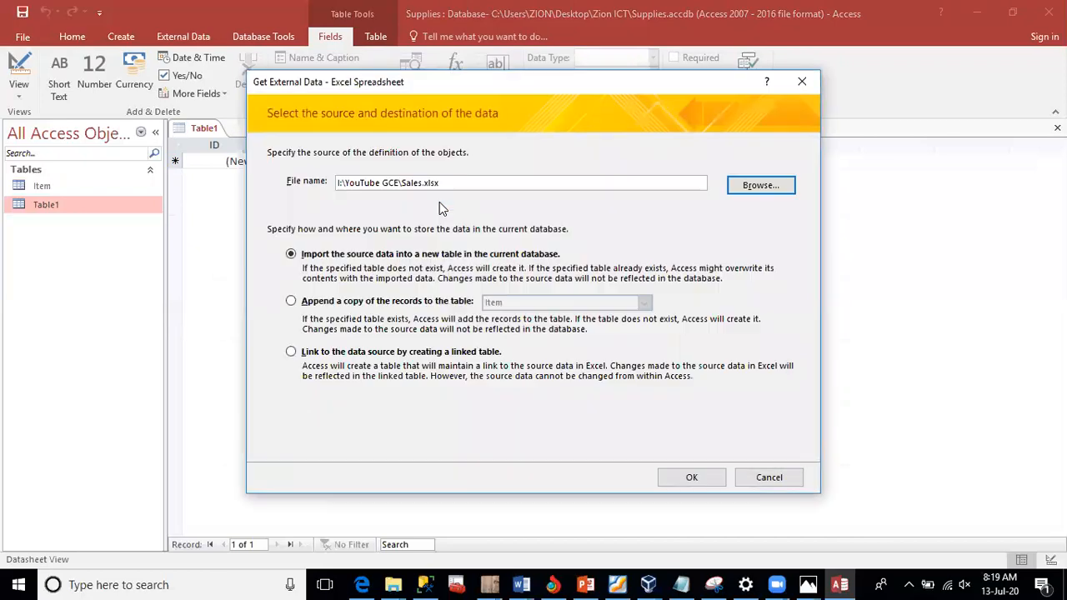
pyautogui.click(673, 476)
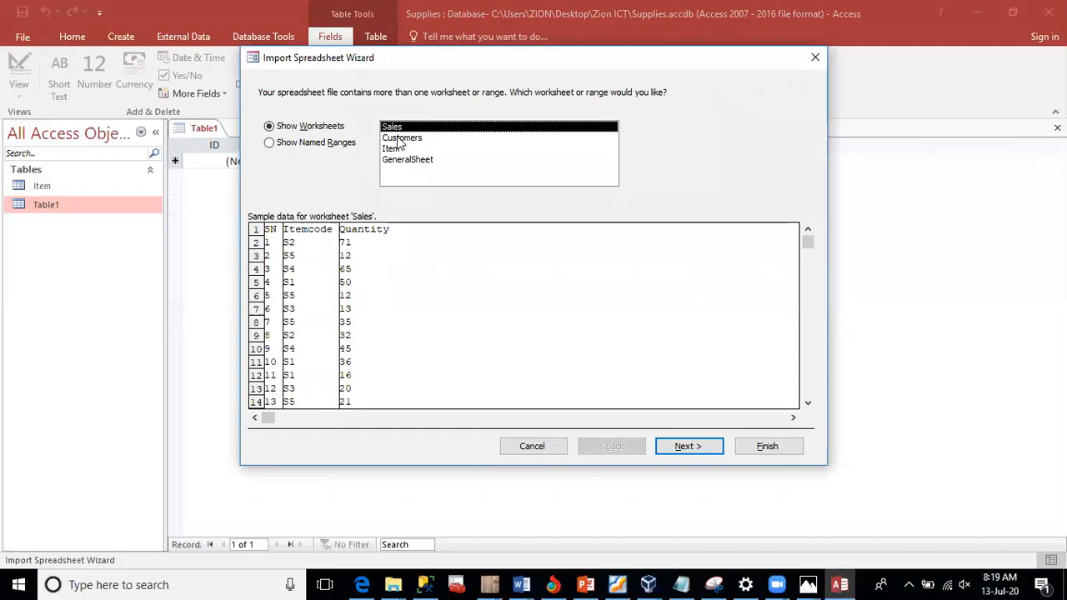
# Step: Import the Customers worksheet into a table named Customers, with first-row column headings and no primary key, without saving the import steps
pyautogui.click(400, 139)
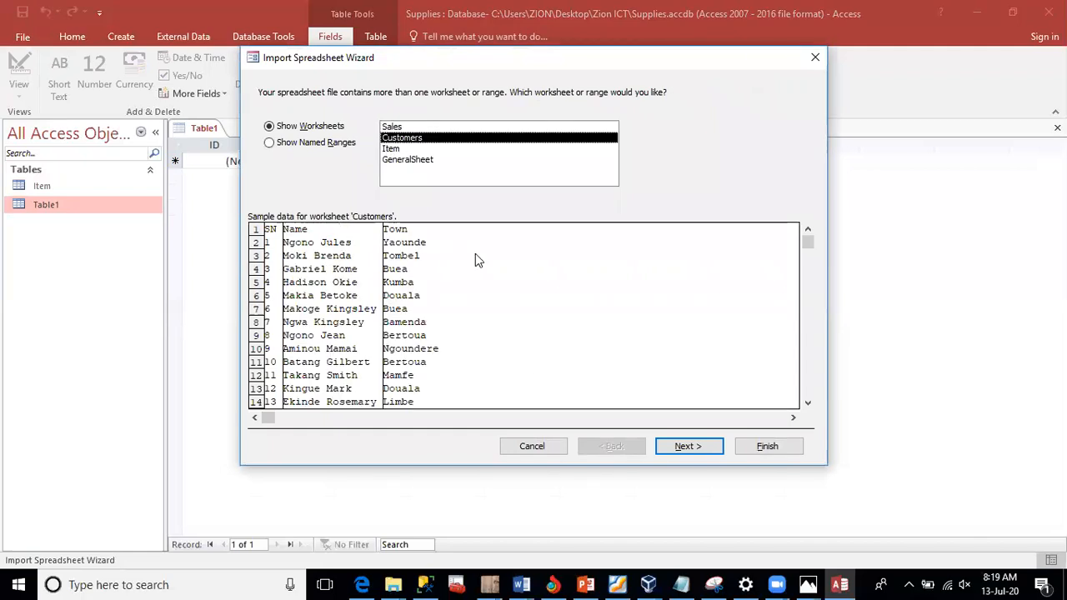
pyautogui.click(689, 446)
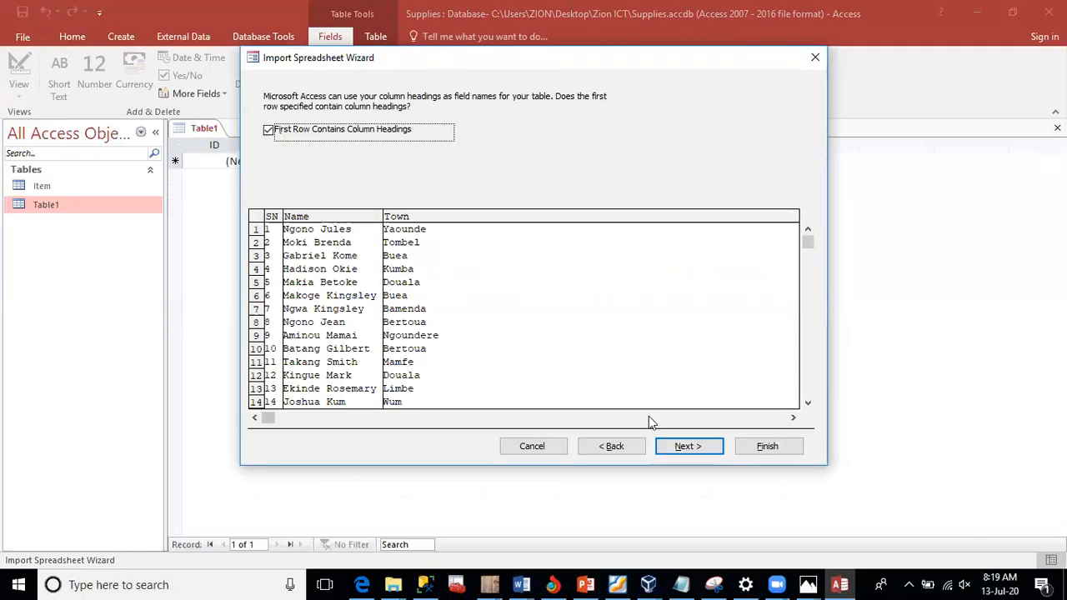
pyautogui.click(686, 445)
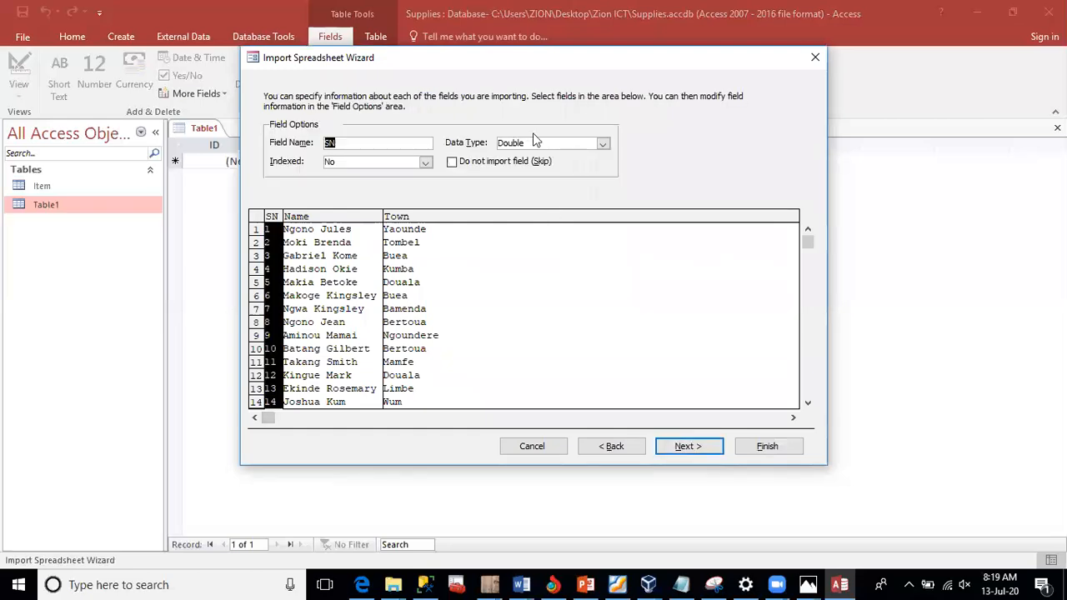
pyautogui.click(680, 448)
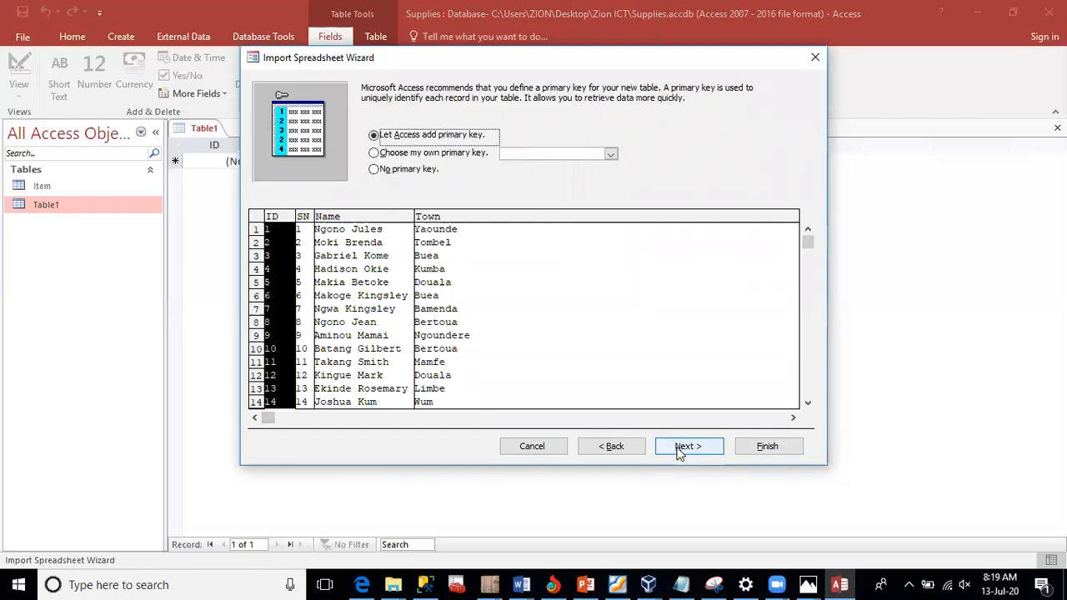
pyautogui.click(407, 169)
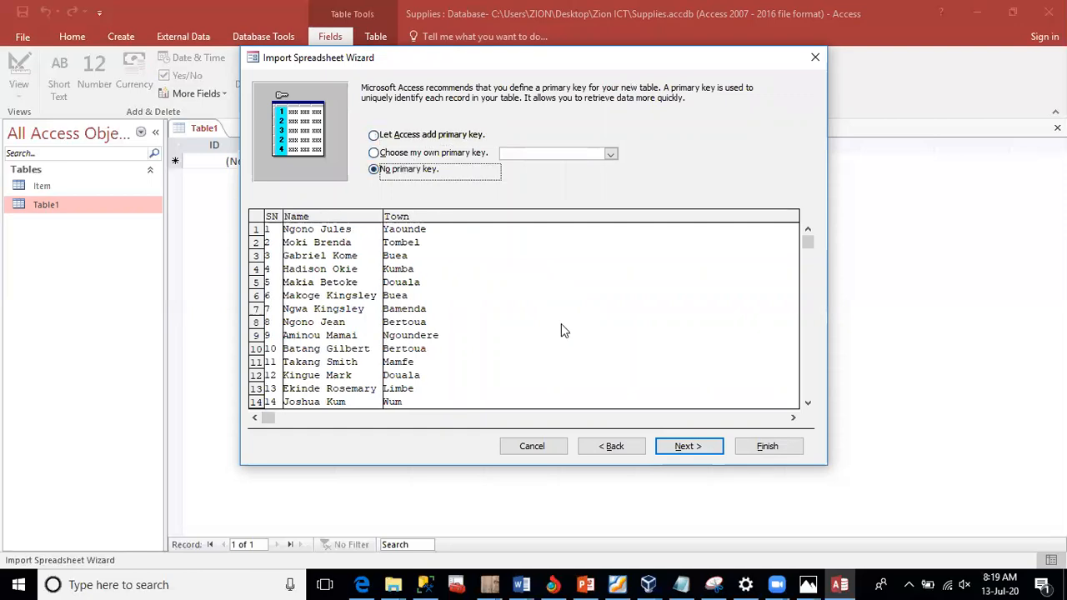
pyautogui.click(682, 448)
pyautogui.click(761, 450)
pyautogui.click(761, 491)
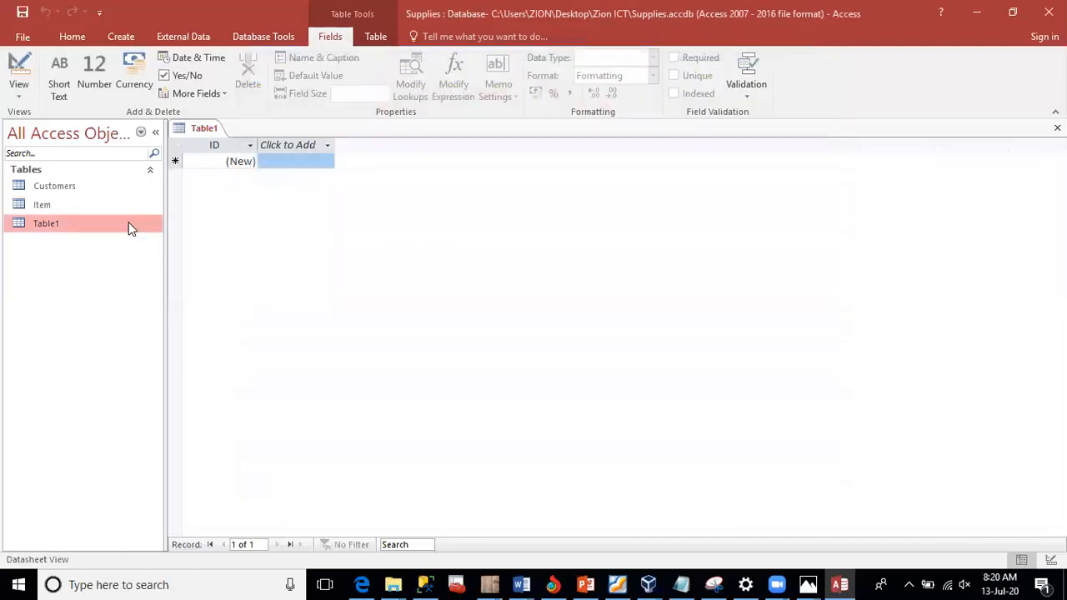
# Step: Start a third Excel import into a new table, with Sales.xlsx from the YouTube GCE folder on drive I: as the source
pyautogui.rightClick(128, 222)
pyautogui.moveTo(253, 270)
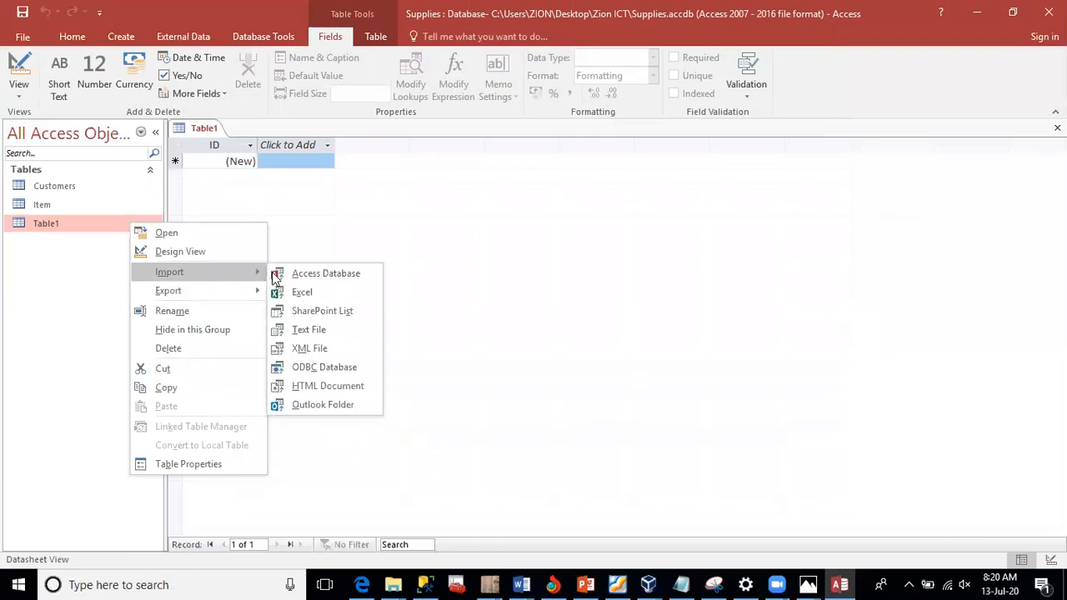
pyautogui.click(286, 293)
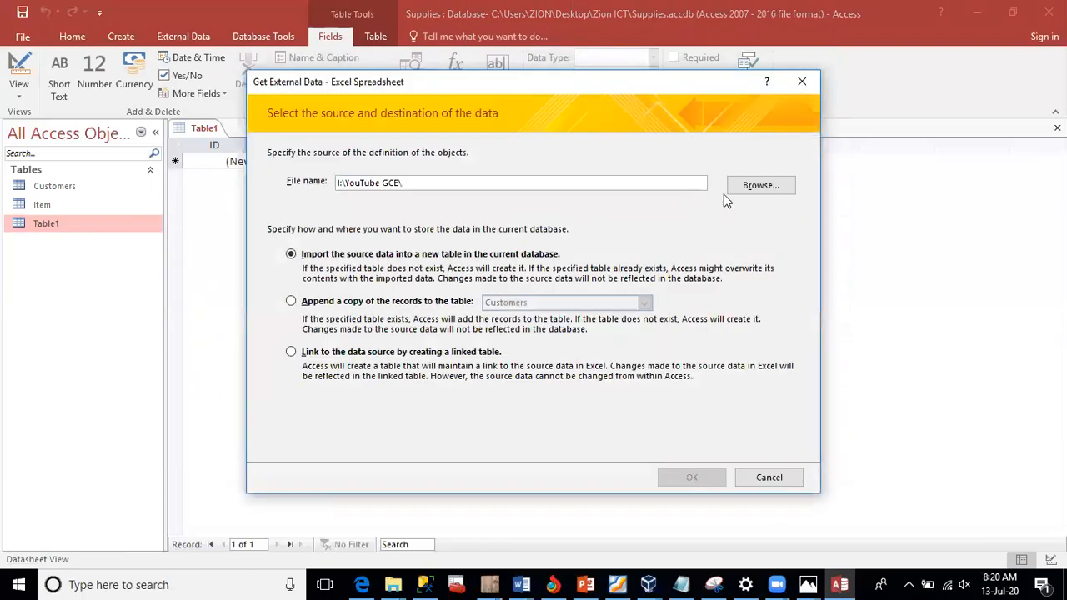
pyautogui.click(760, 185)
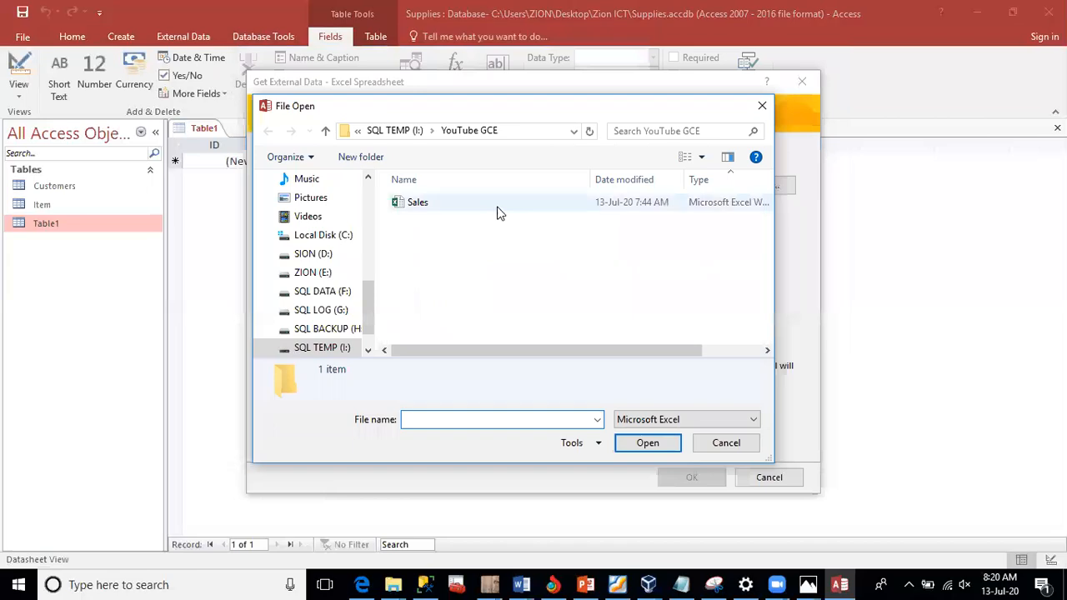
pyautogui.doubleClick(497, 210)
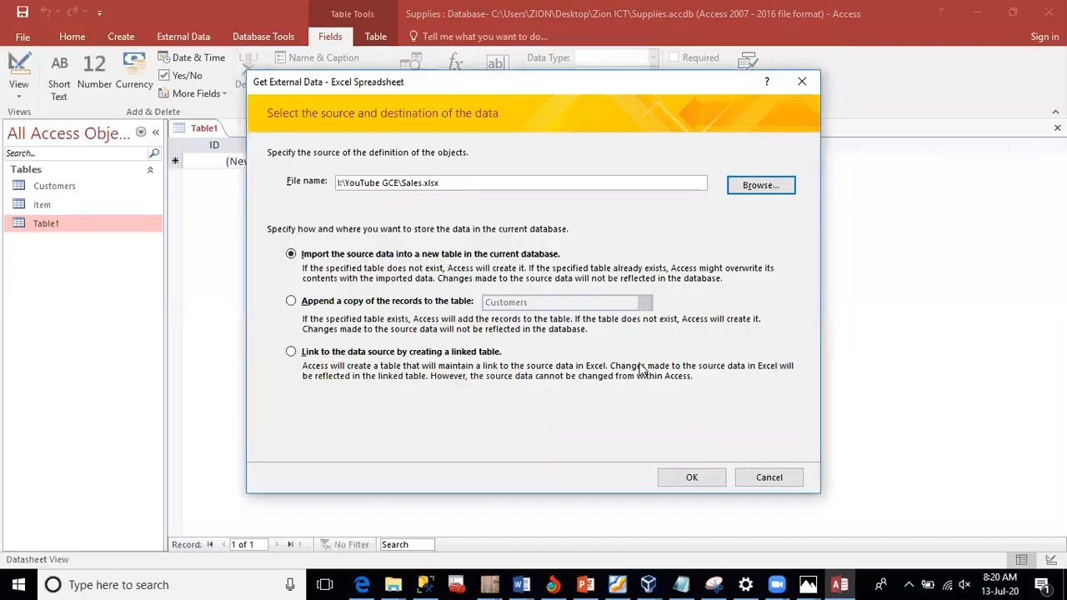
pyautogui.click(691, 477)
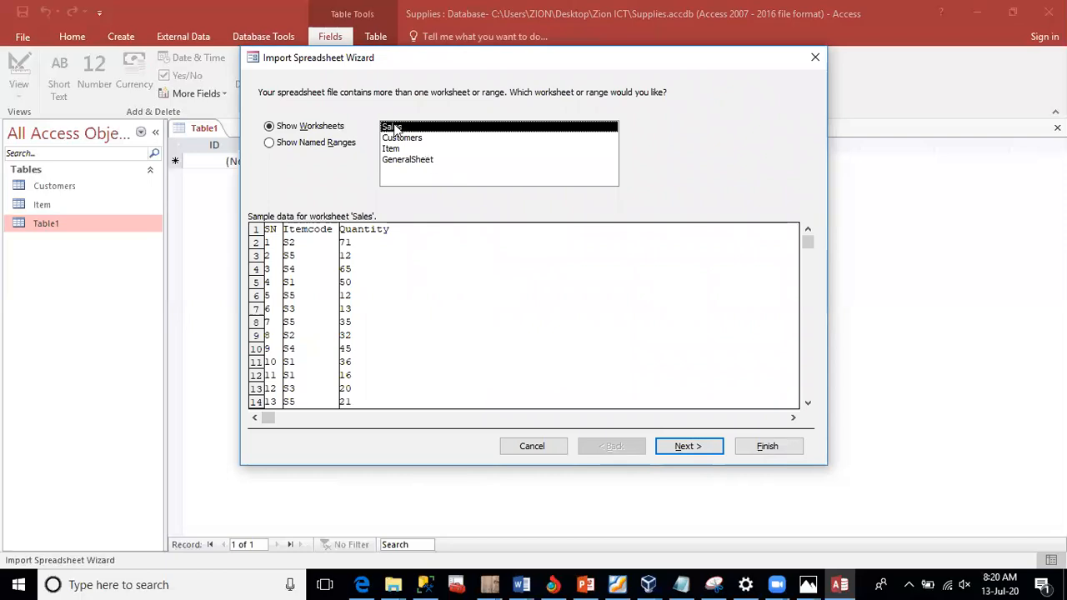
# Step: Import the Sales worksheet into a table named Sales, with first-row column headings and no primary key, without saving the import steps
pyautogui.click(682, 448)
pyautogui.click(679, 446)
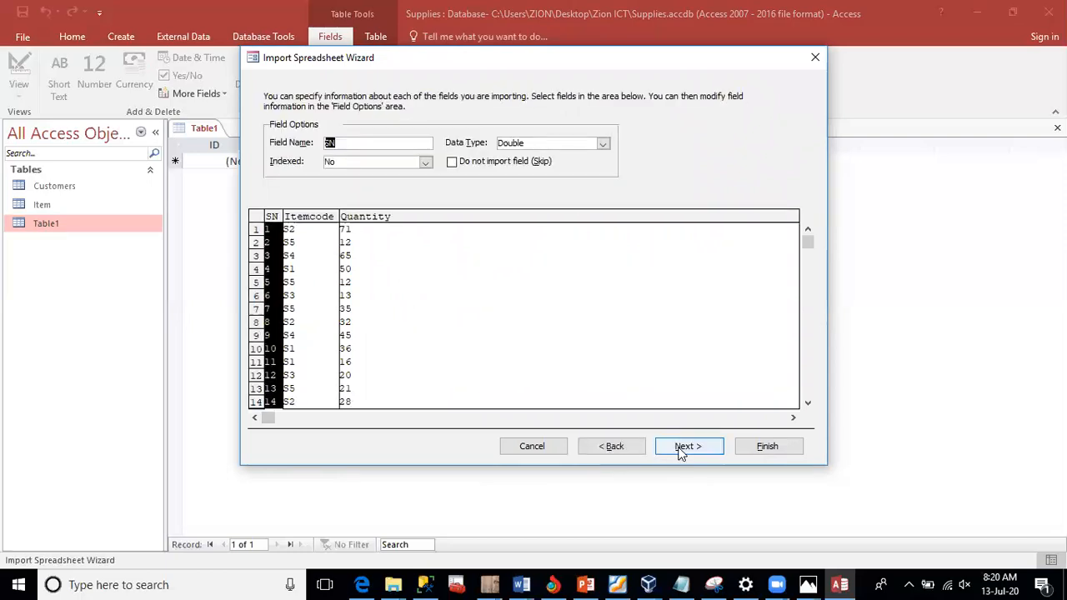
pyautogui.click(679, 447)
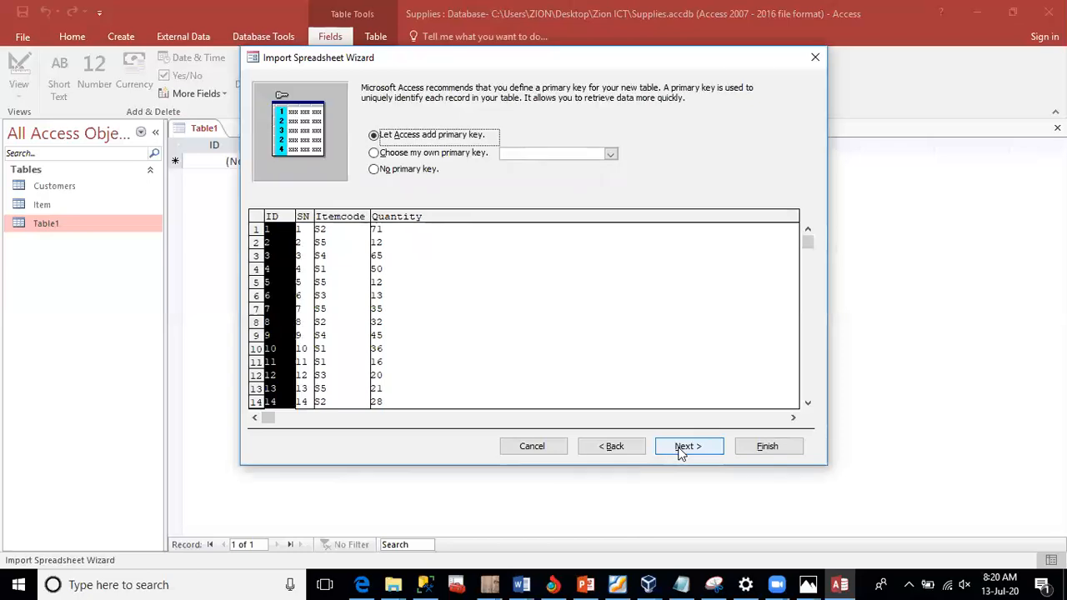
pyautogui.click(393, 171)
pyautogui.click(678, 447)
pyautogui.click(788, 448)
pyautogui.click(766, 492)
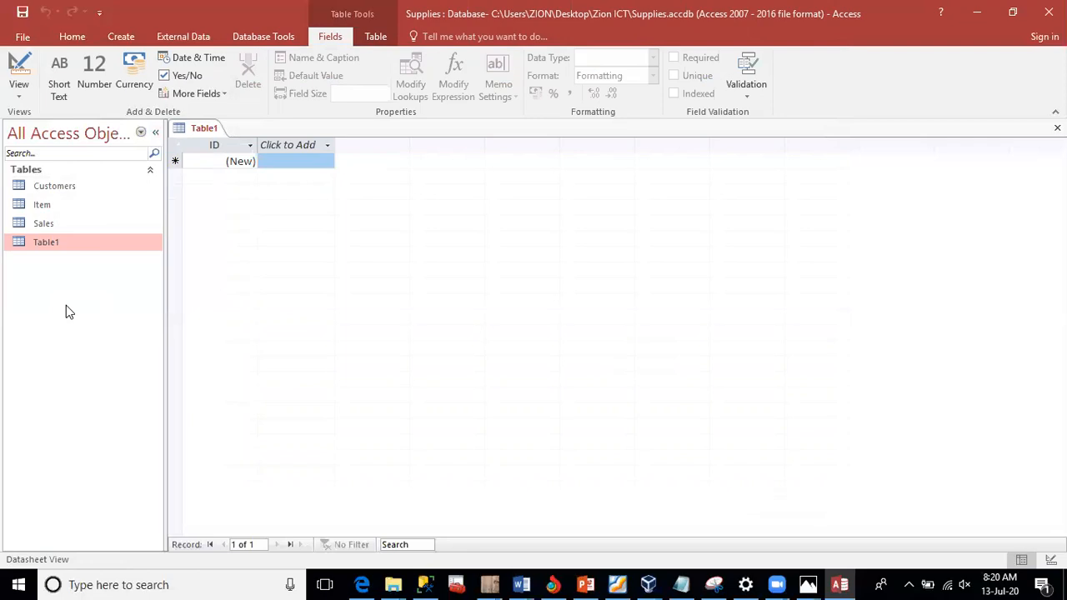
# Step: Open the Customers, Item and Sales tables in turn to check their imported records
pyautogui.doubleClick(66, 189)
pyautogui.doubleClick(60, 208)
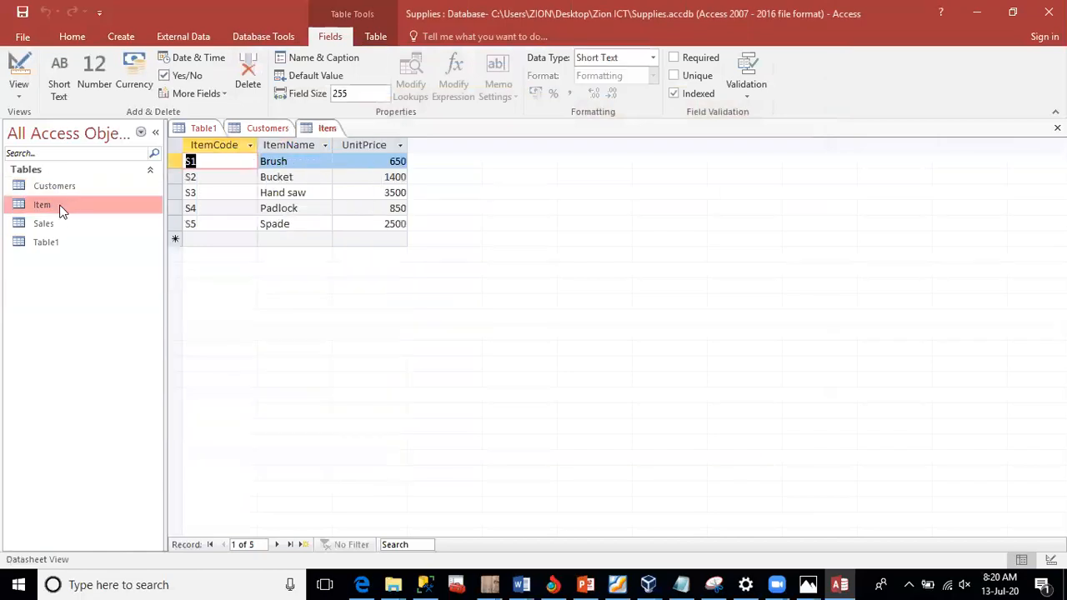
pyautogui.doubleClick(59, 224)
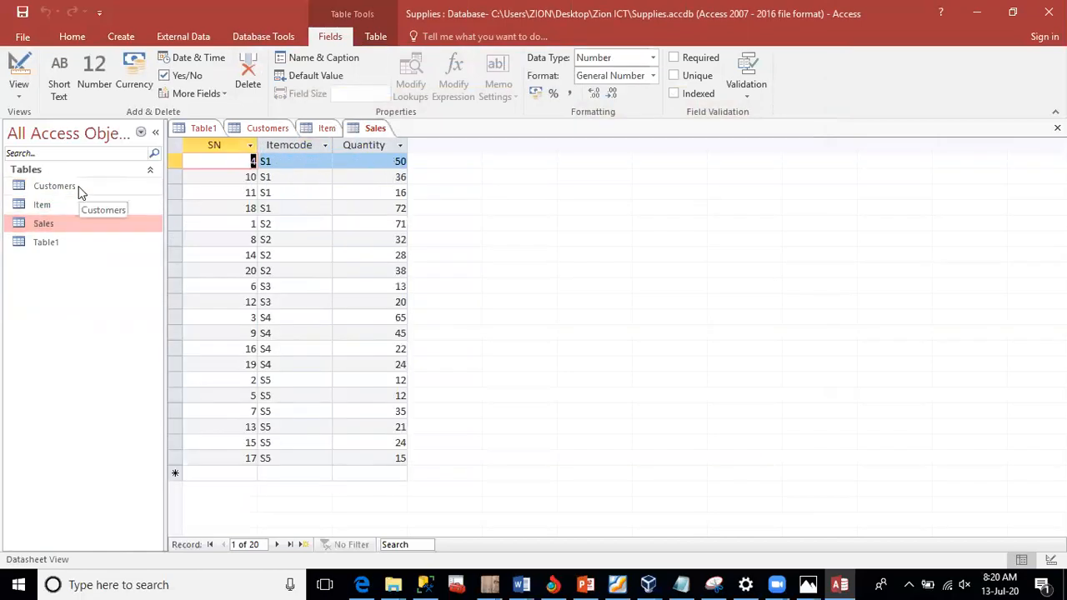
# Step: Return to the Customers table and show it in Design view to check its field names and data types
pyautogui.doubleClick(78, 188)
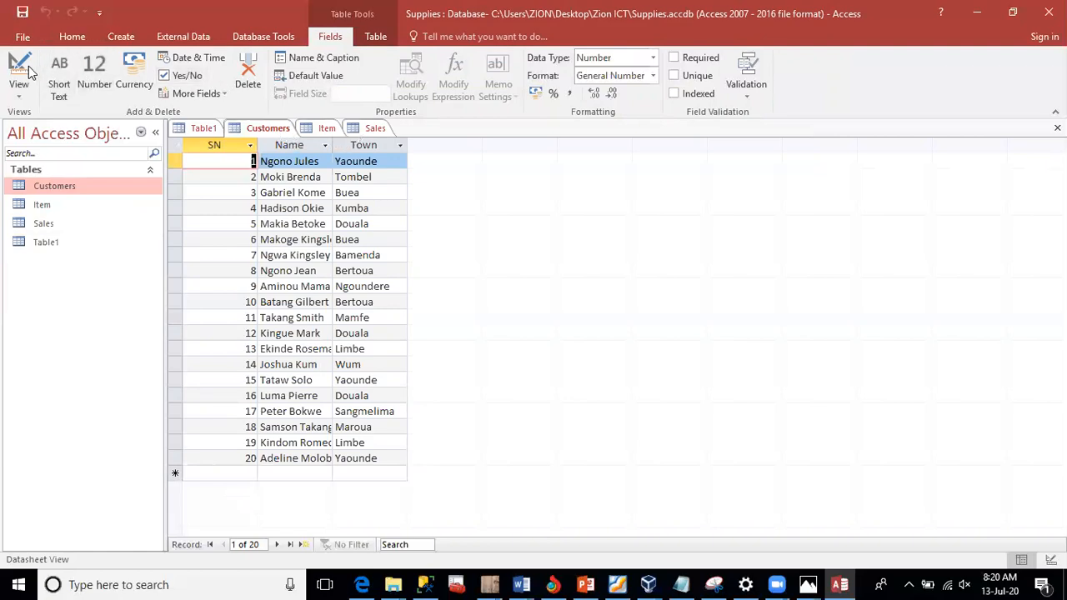
pyautogui.click(22, 98)
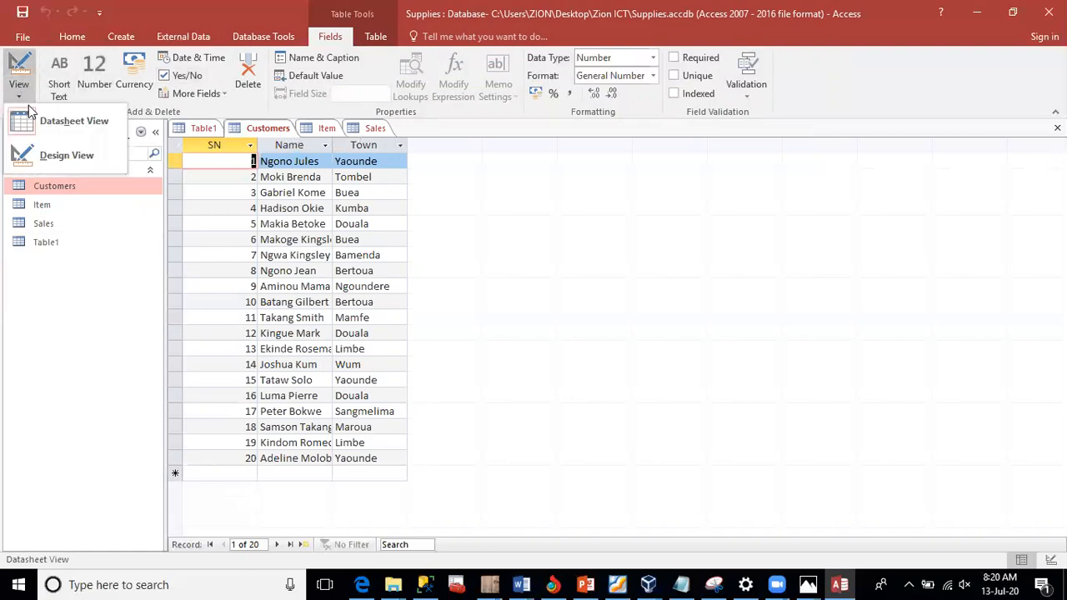
pyautogui.click(41, 154)
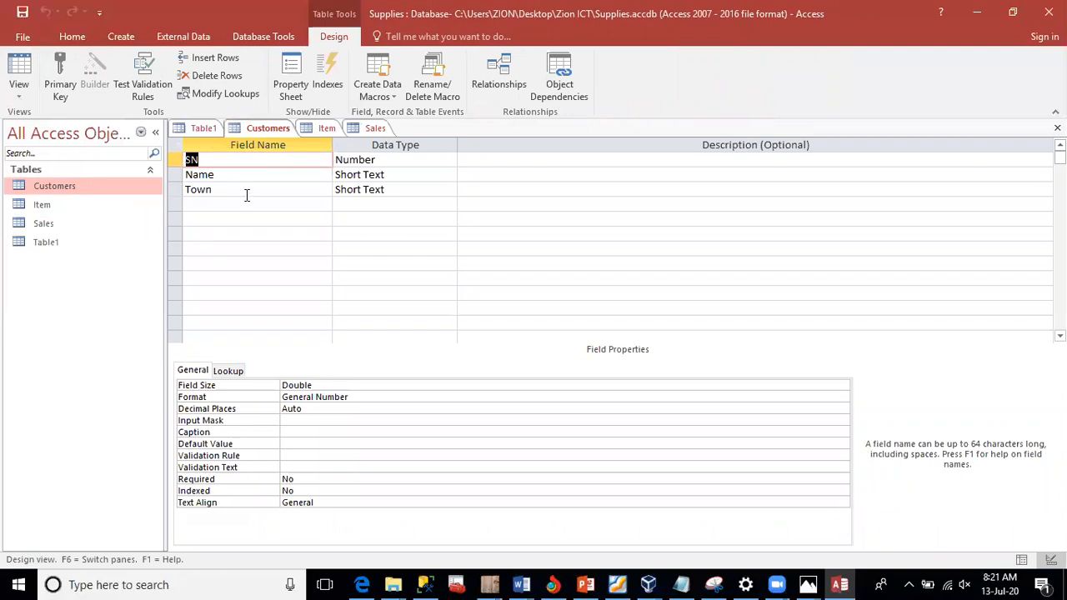
# Step: Switch to the Lucidchart database ER diagram in the browser and examine the Entity shape with its key, attribute and type columns
pyautogui.click(555, 584)
pyautogui.click(493, 289)
pyautogui.click(240, 177)
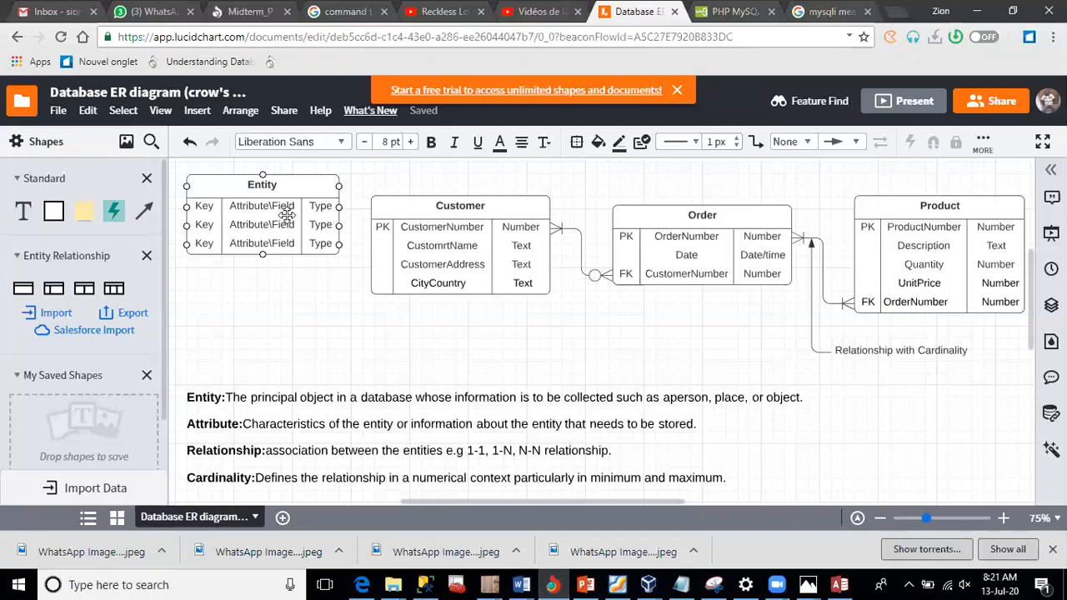
pyautogui.click(231, 378)
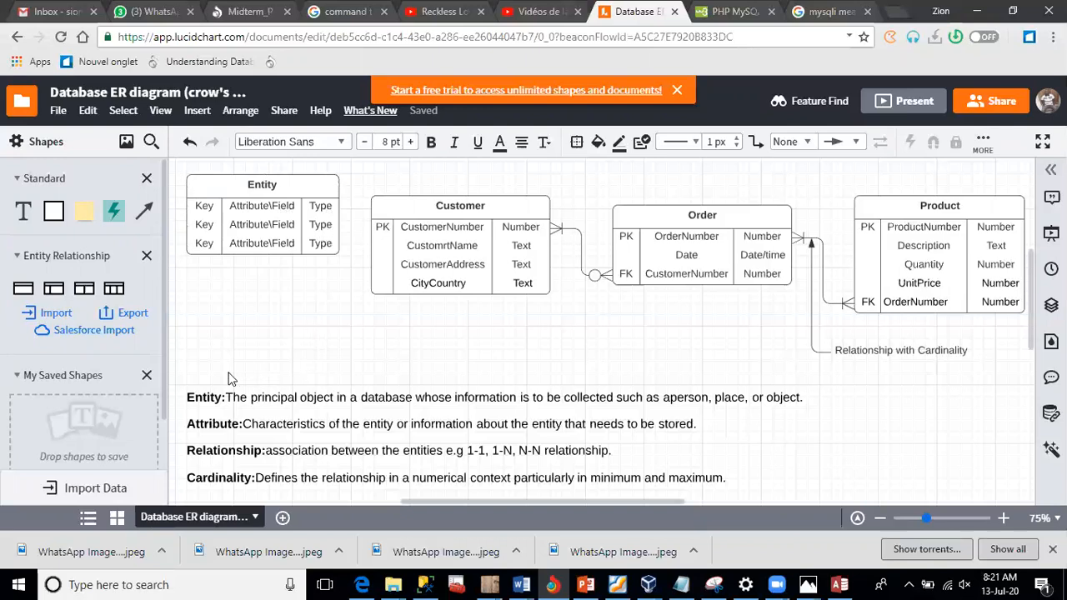
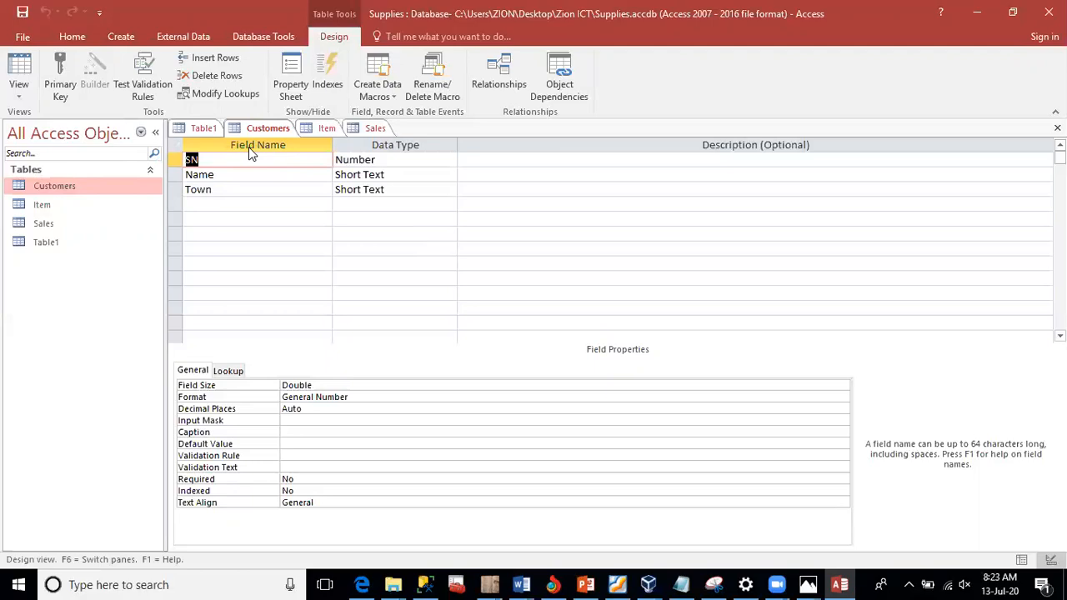
# Step: Back in Access, review the fields and data types of the Item and Sales tables in Design view, then return Sales to Datasheet view
pyautogui.doubleClick(78, 209)
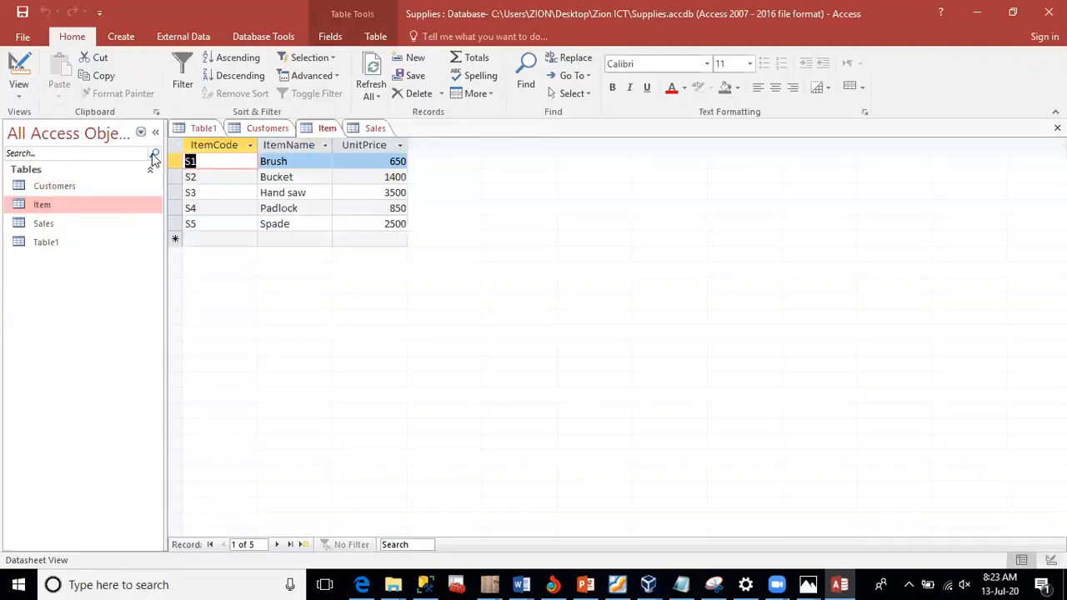
pyautogui.click(23, 65)
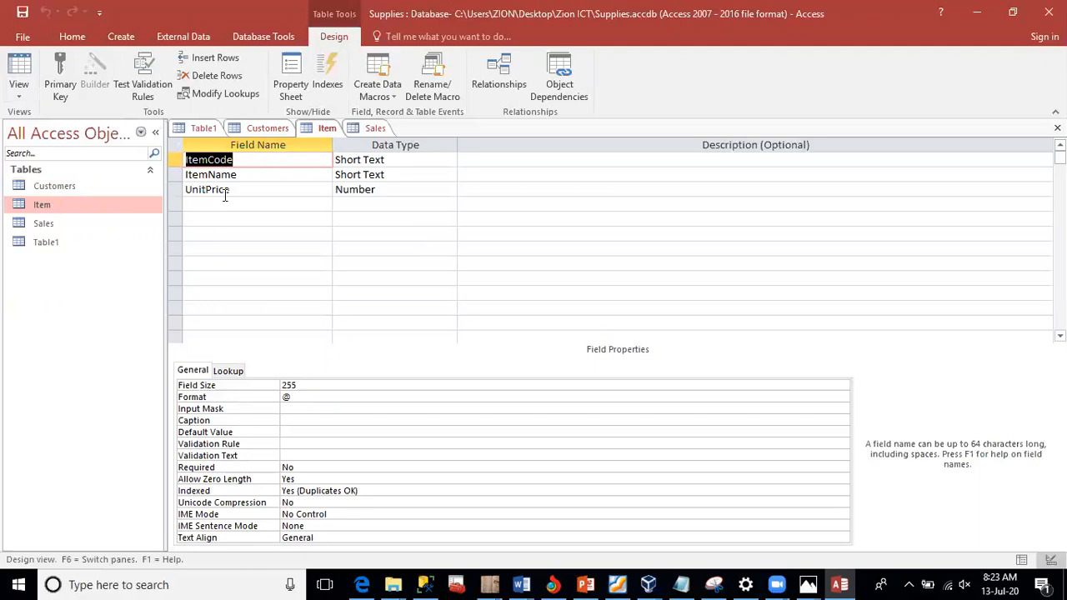
pyautogui.doubleClick(72, 224)
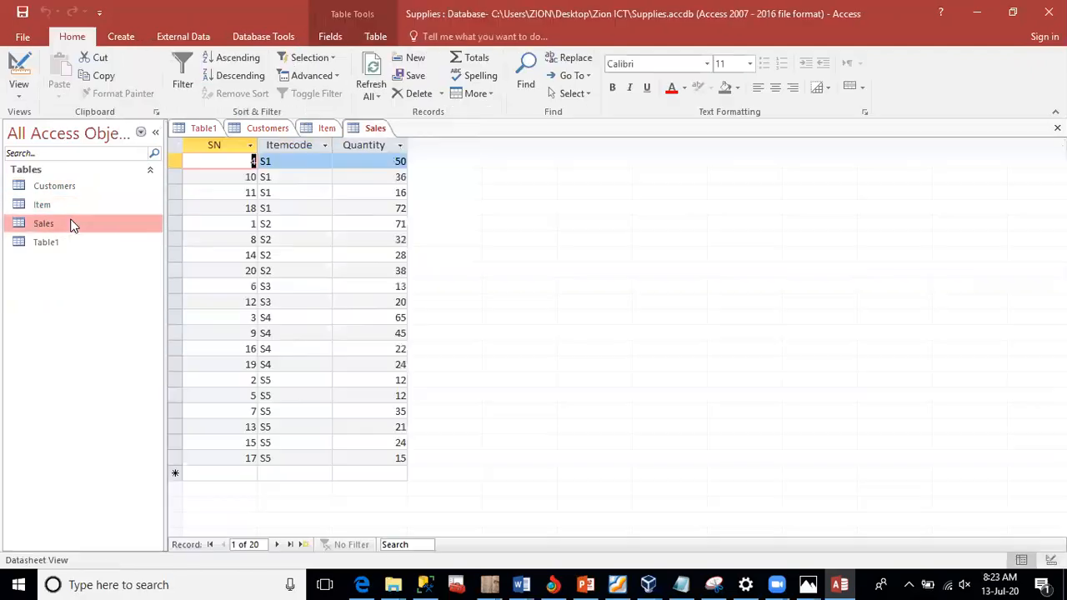
pyautogui.click(21, 65)
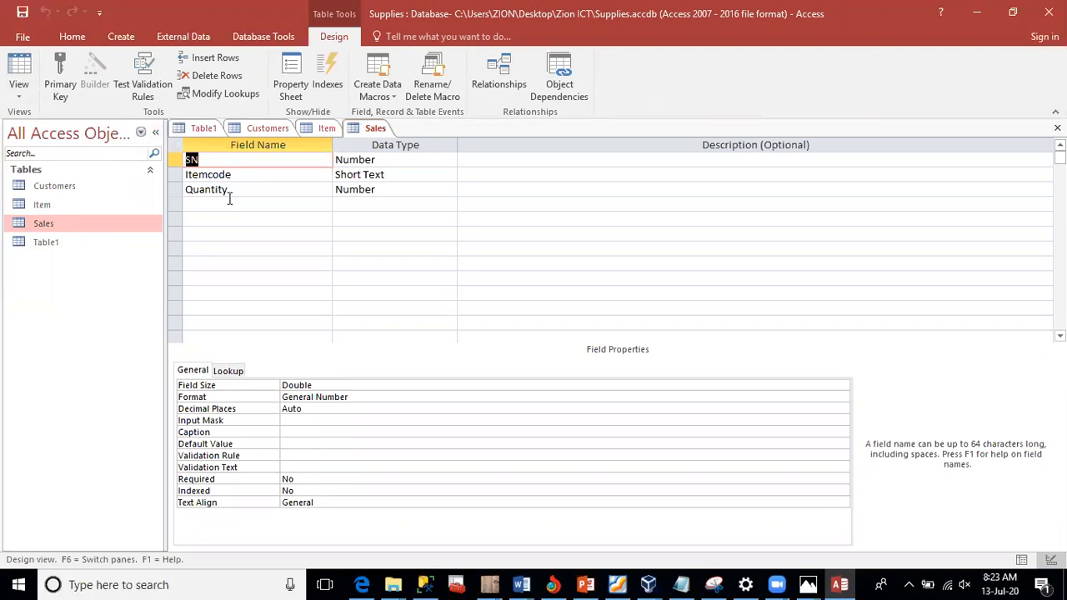
pyautogui.click(25, 66)
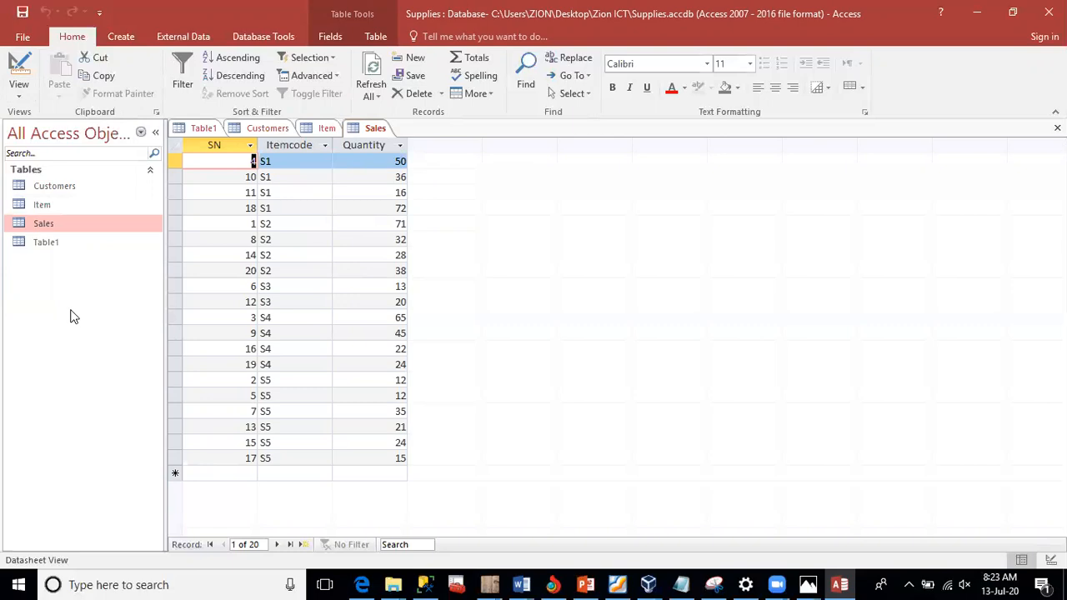
# Step: Reopen the Item table and examine its field structure in Design view
pyautogui.click(56, 204)
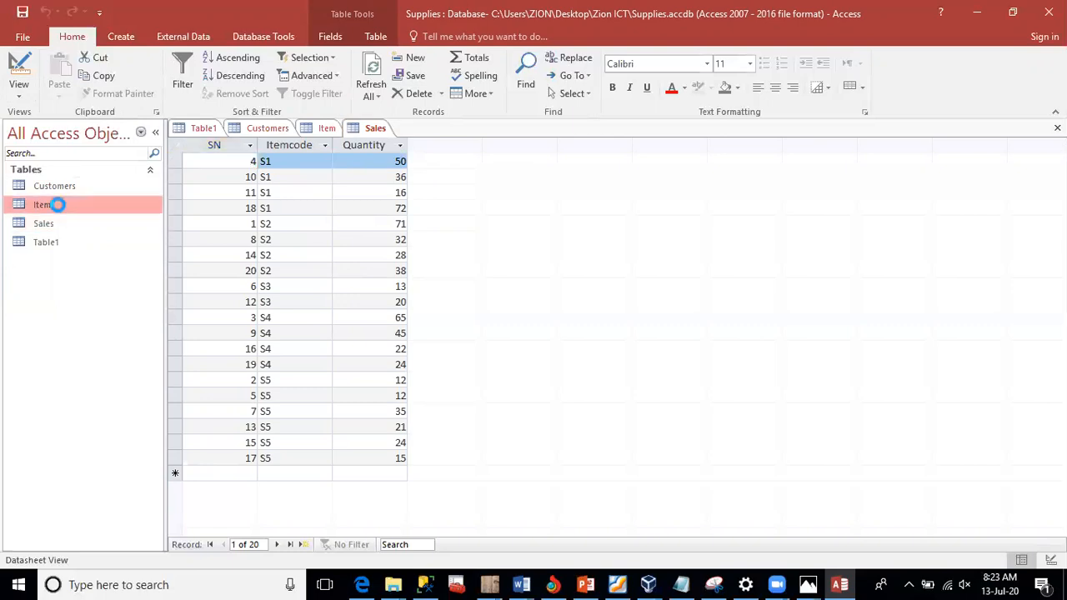
pyautogui.doubleClick(55, 204)
pyautogui.click(20, 71)
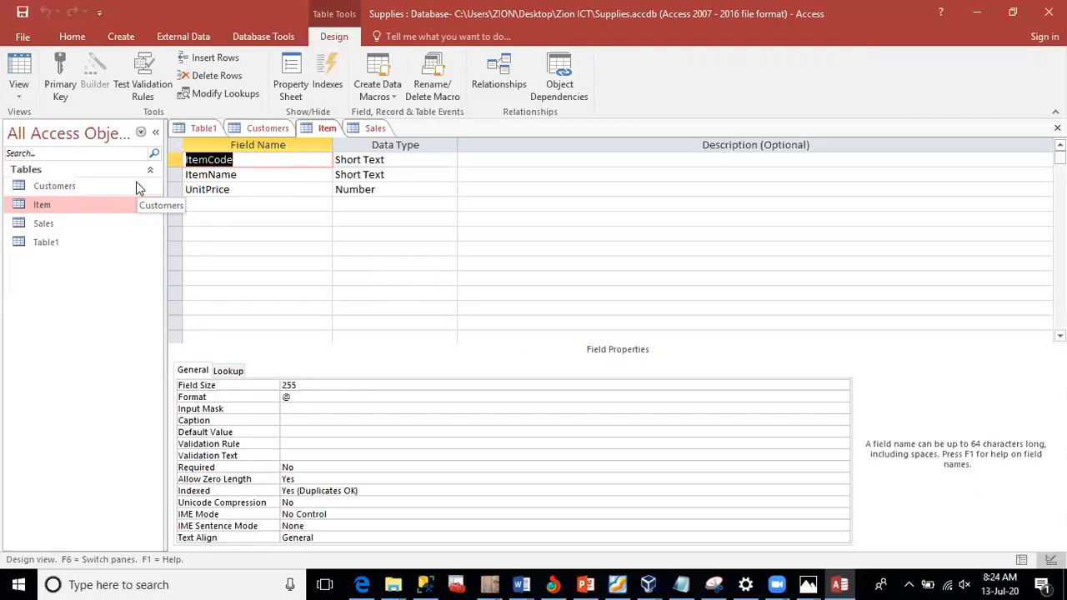
# Step: Compare the columns and records of the Customers, Item and Sales tables in Datasheet view to identify possible key fields
pyautogui.doubleClick(94, 191)
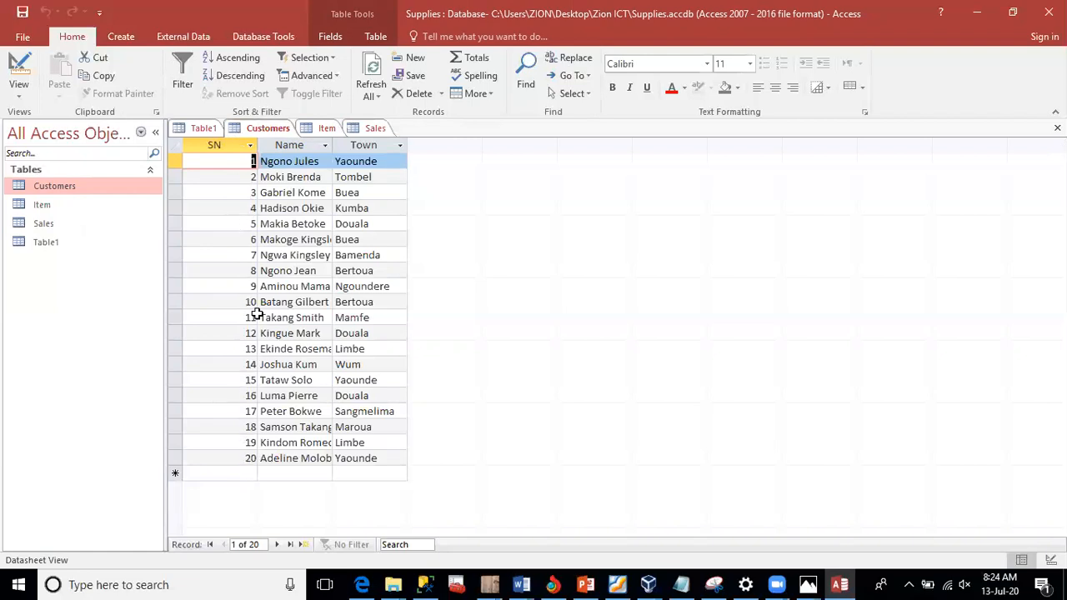
pyautogui.doubleClick(85, 201)
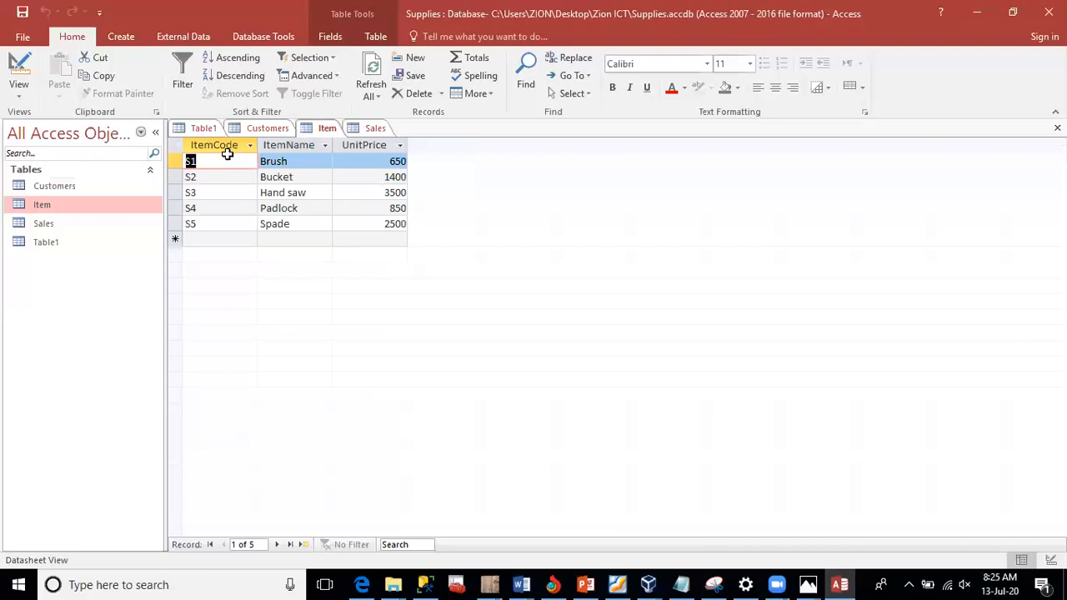
pyautogui.doubleClick(72, 186)
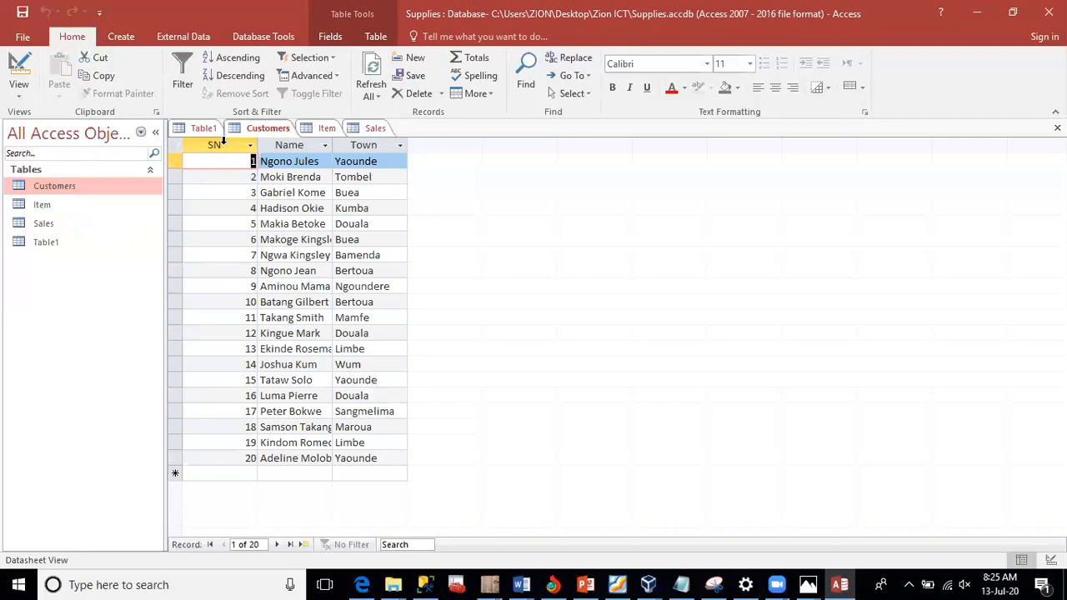
pyautogui.doubleClick(86, 209)
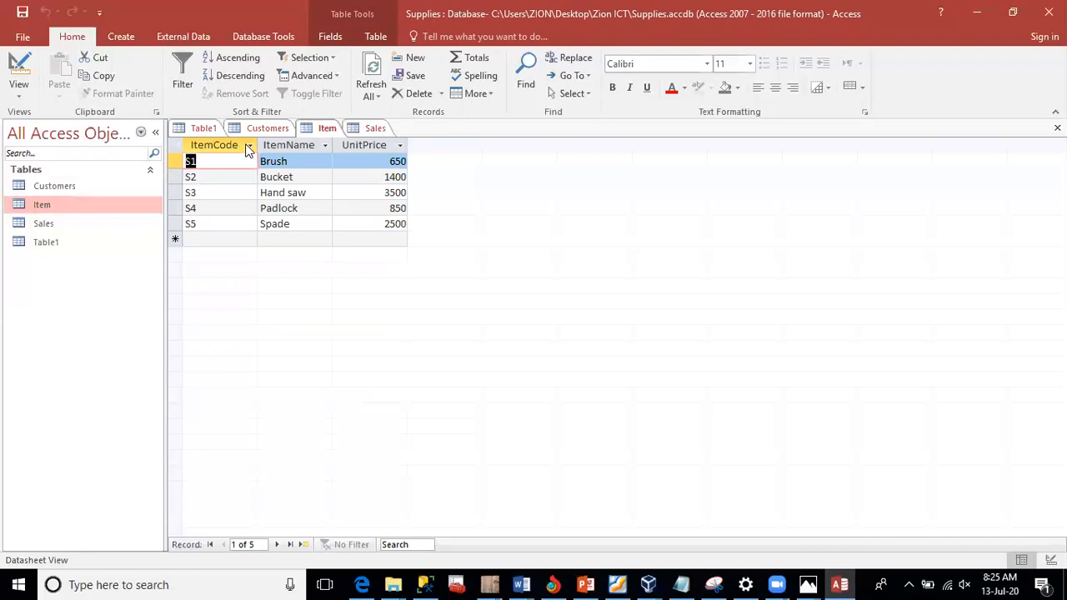
pyautogui.doubleClick(93, 229)
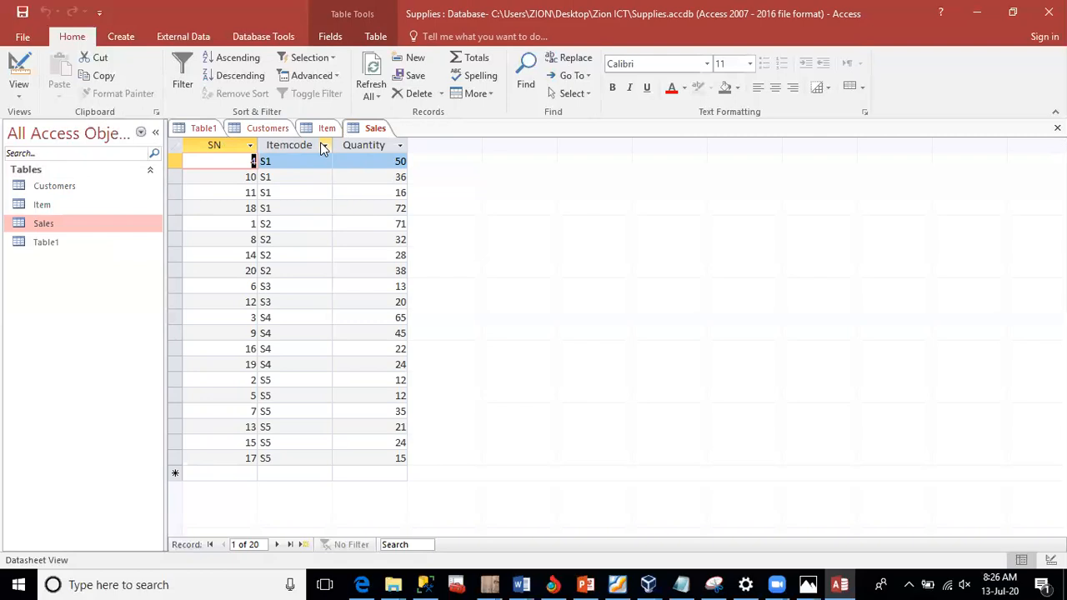
pyautogui.click(71, 187)
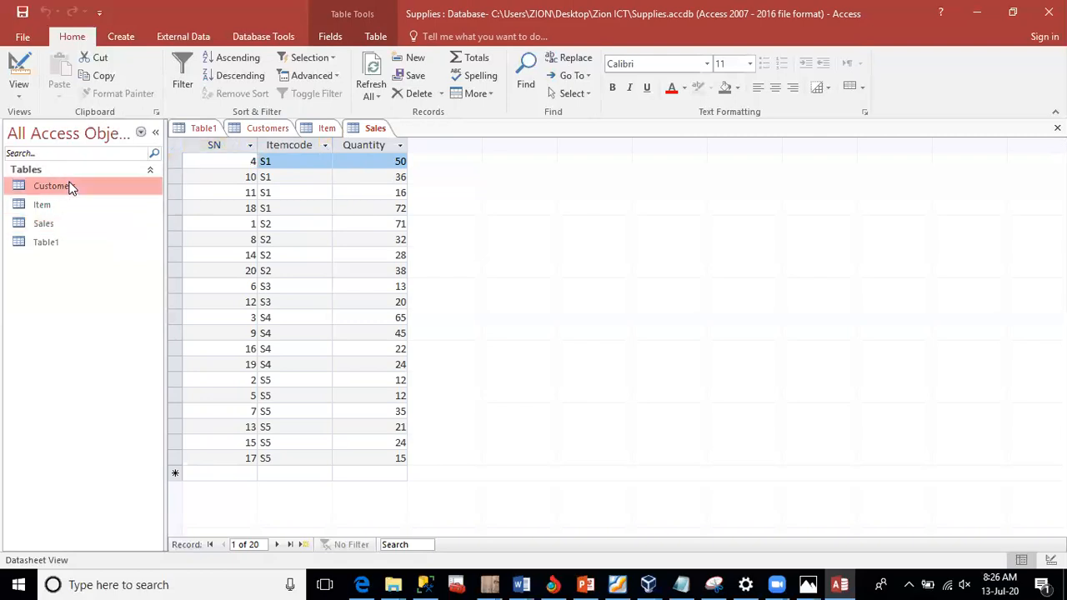
# Step: Open the Customers table in Design view and set SN as its primary key
pyautogui.doubleClick(72, 187)
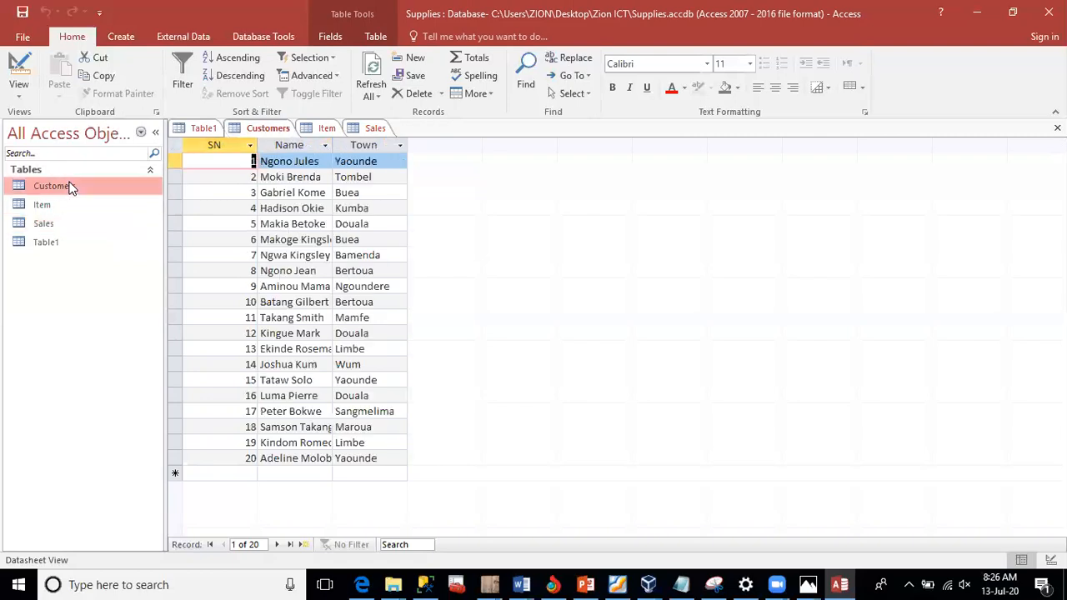
pyautogui.click(19, 62)
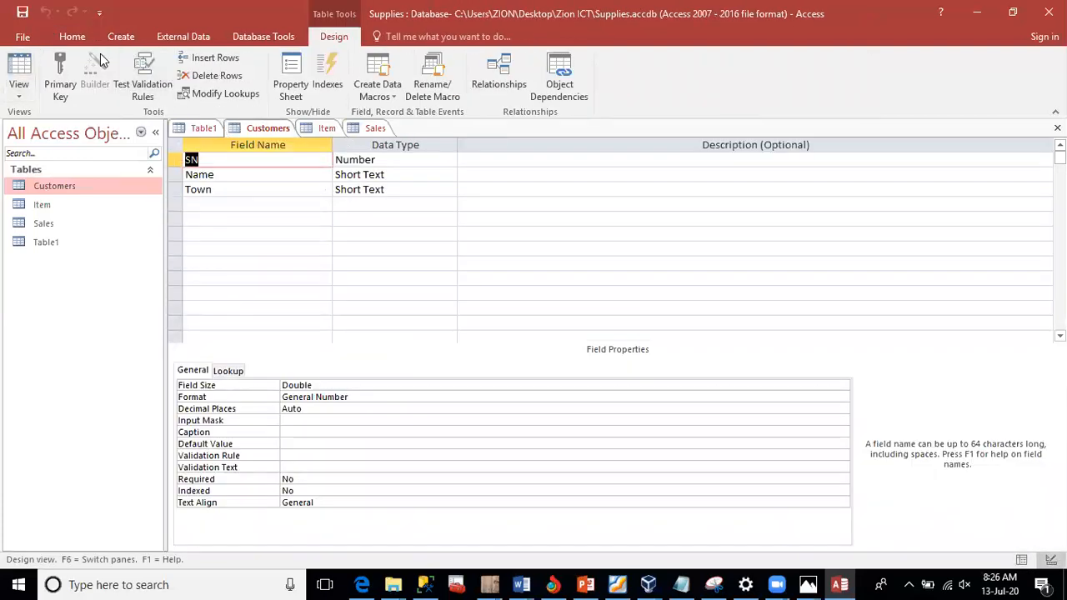
pyautogui.click(62, 68)
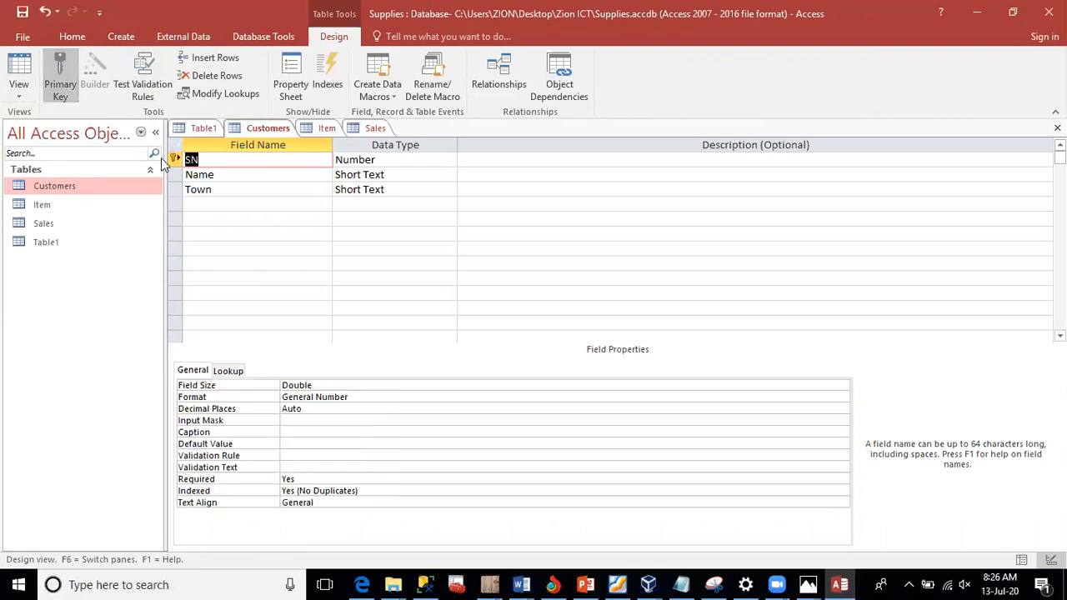
# Step: Open the Item table in Design view and make ItemCode its primary key
pyautogui.doubleClick(74, 204)
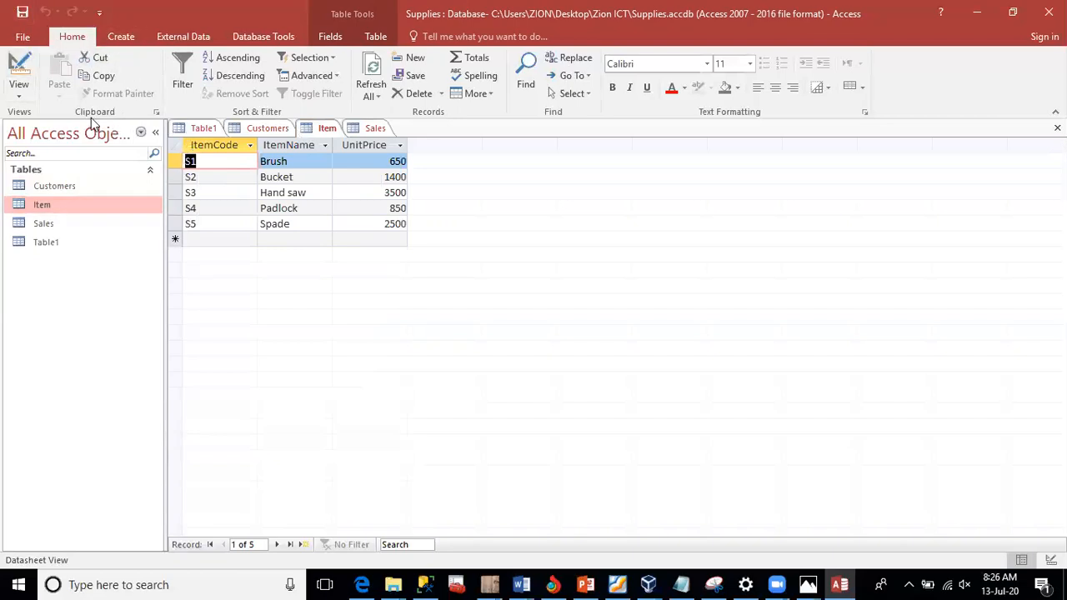
pyautogui.click(20, 91)
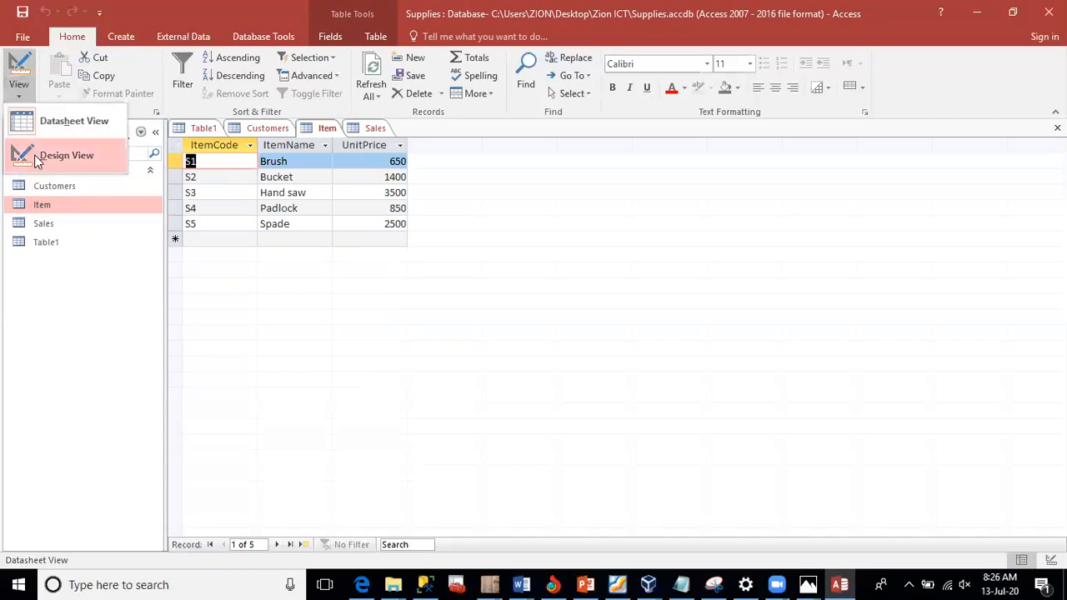
pyautogui.click(34, 154)
pyautogui.click(60, 77)
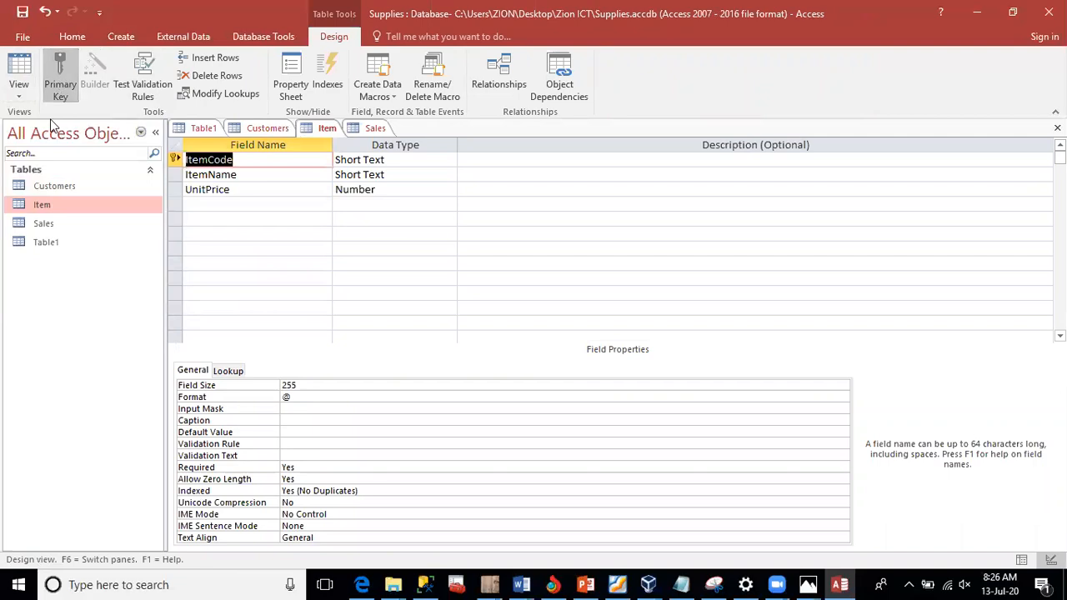
# Step: Open the Sales table in Design view and review its SN, Itemcode and Quantity fields
pyautogui.click(50, 223)
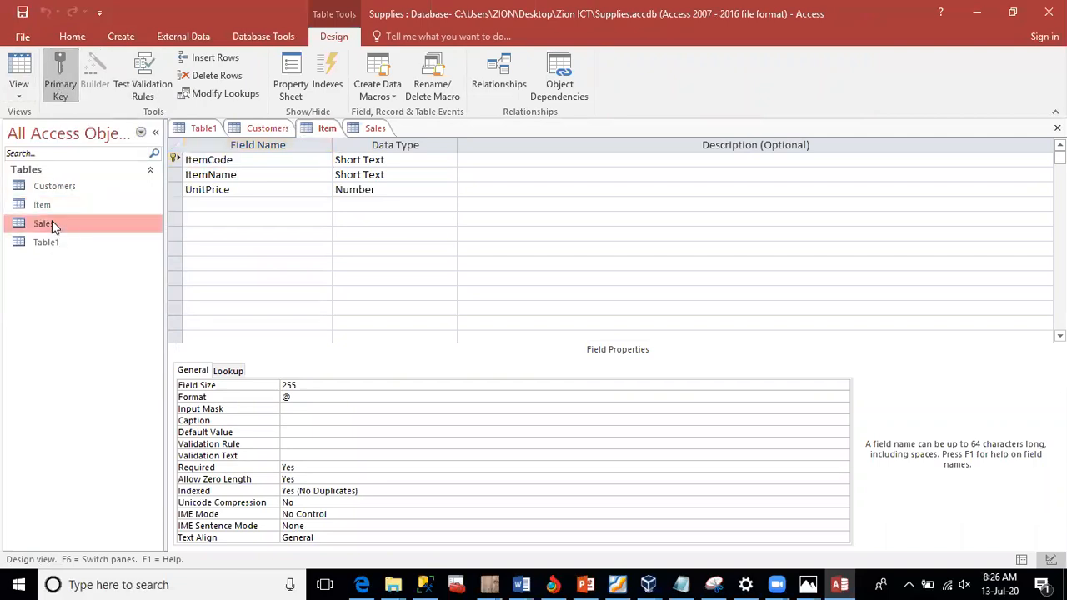
pyautogui.doubleClick(51, 223)
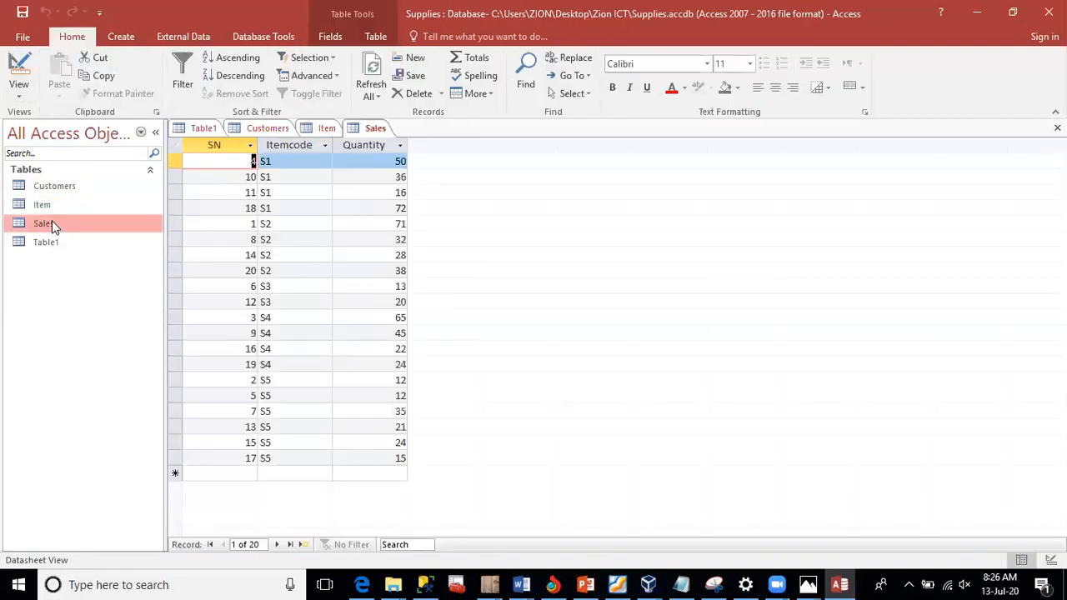
pyautogui.click(22, 94)
pyautogui.click(34, 150)
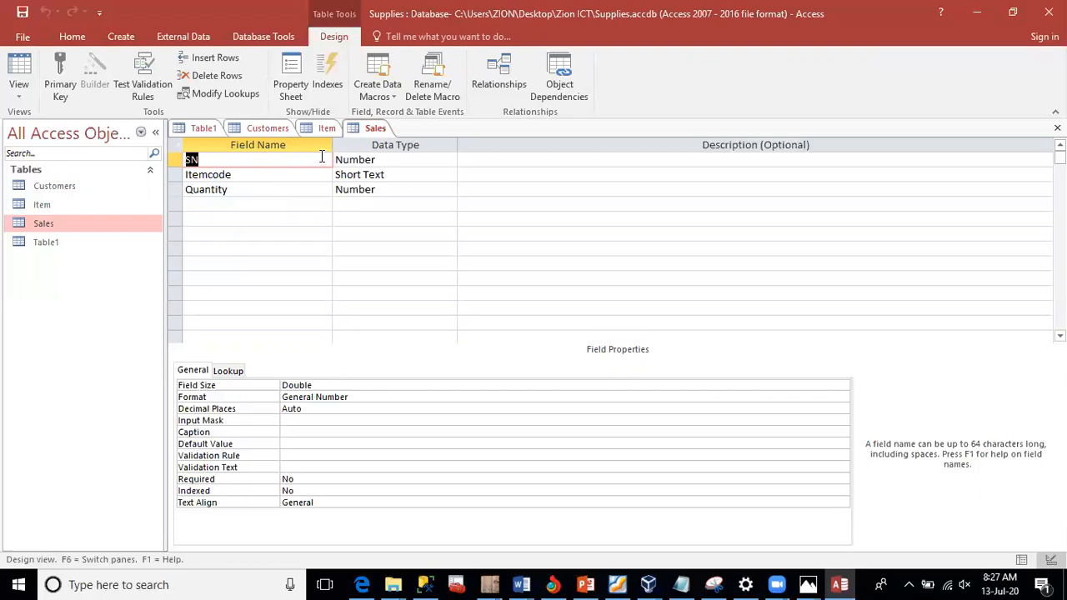
# Step: Open the Relationships window and add the Customers, Item and Sales tables to it
pyautogui.click(270, 36)
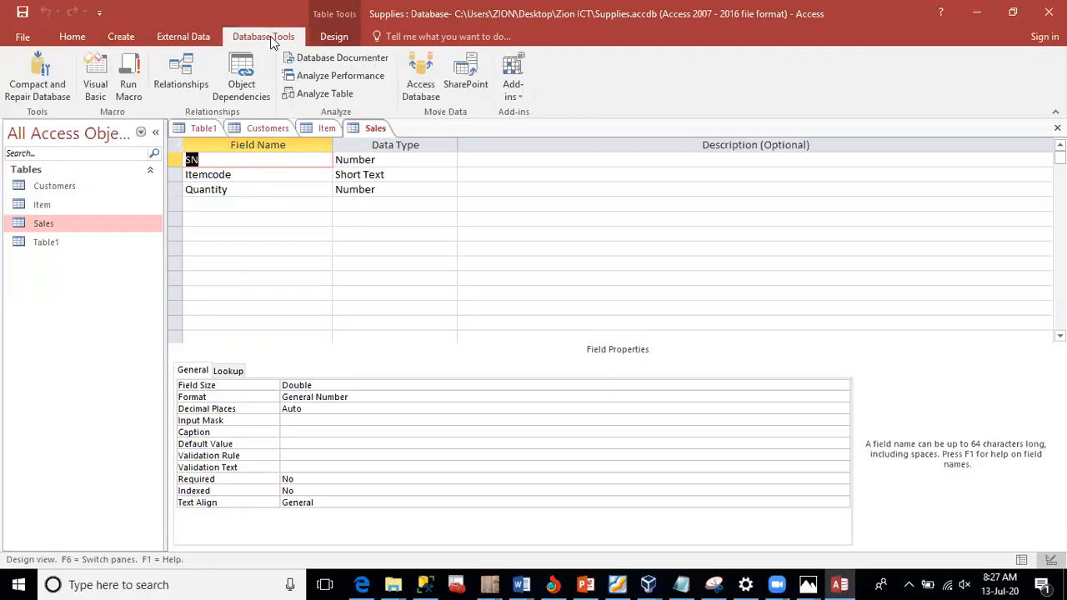
pyautogui.click(181, 79)
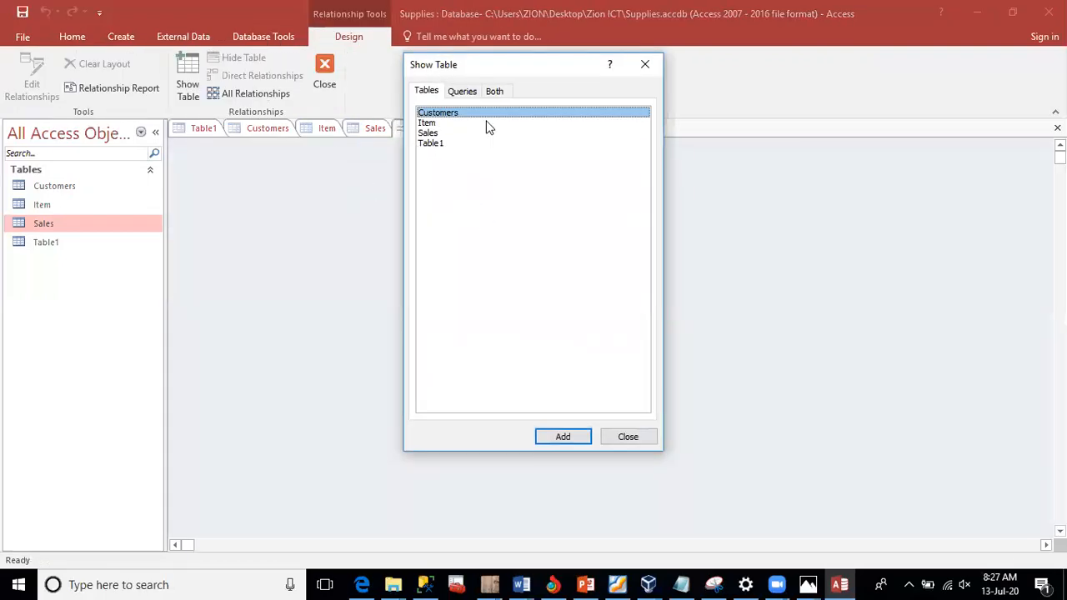
pyautogui.click(560, 438)
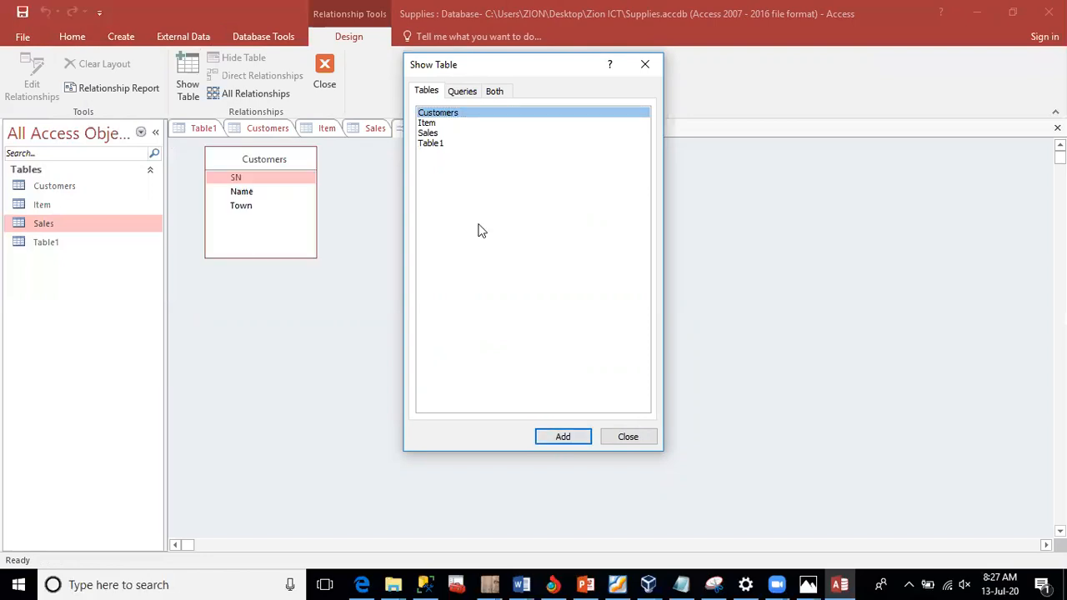
pyautogui.click(427, 124)
pyautogui.click(556, 439)
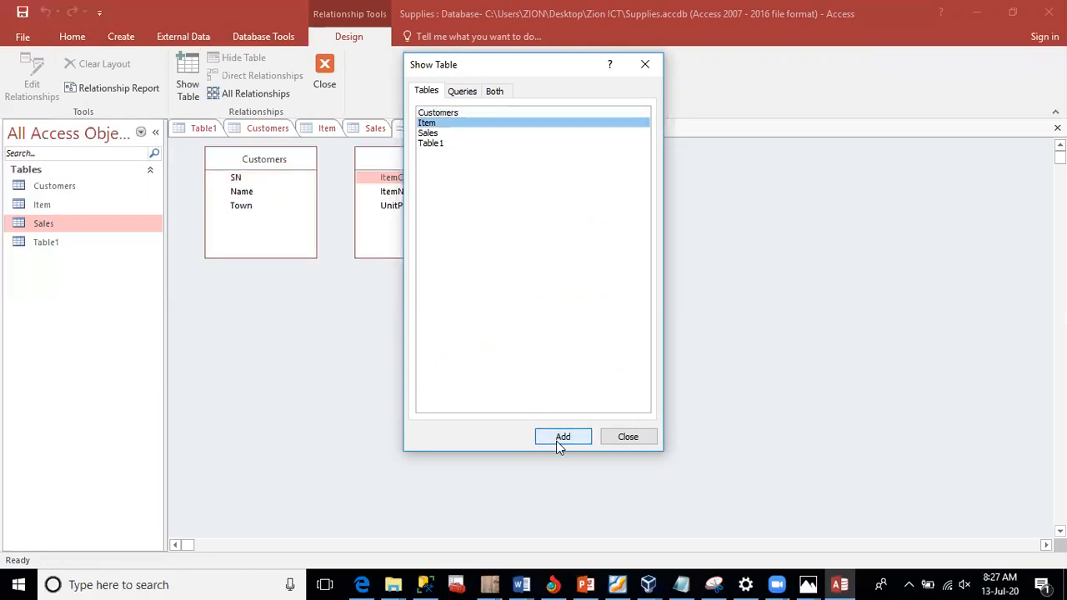
pyautogui.click(432, 133)
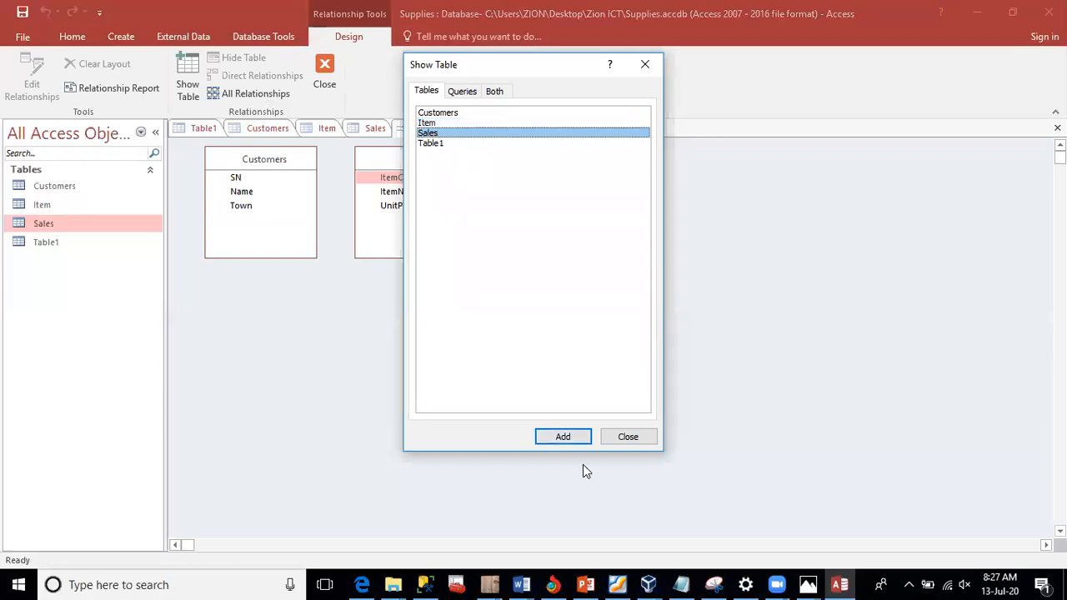
pyautogui.click(577, 438)
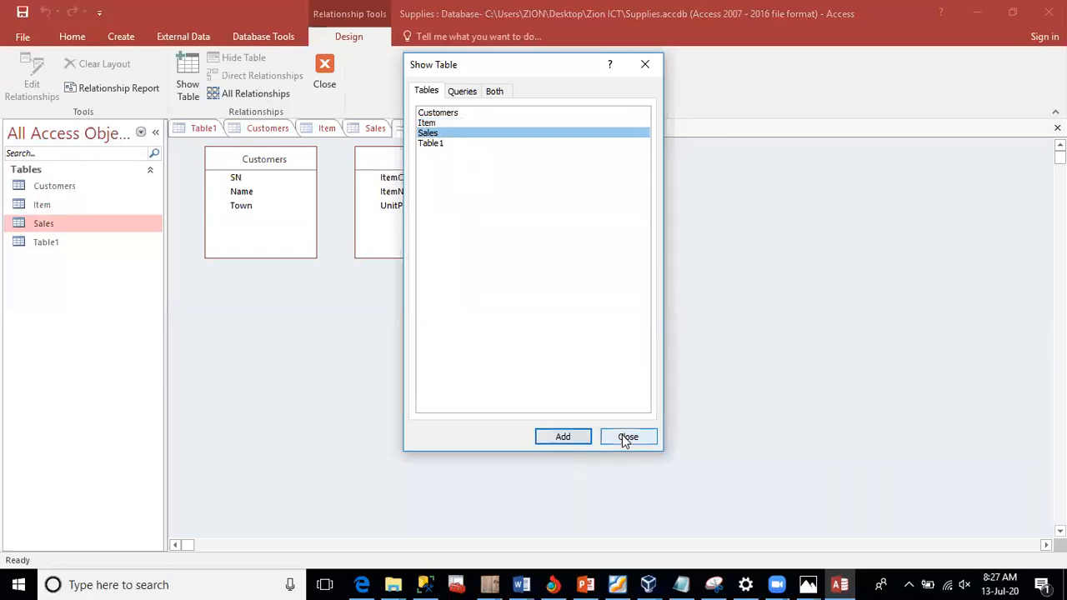
pyautogui.click(626, 439)
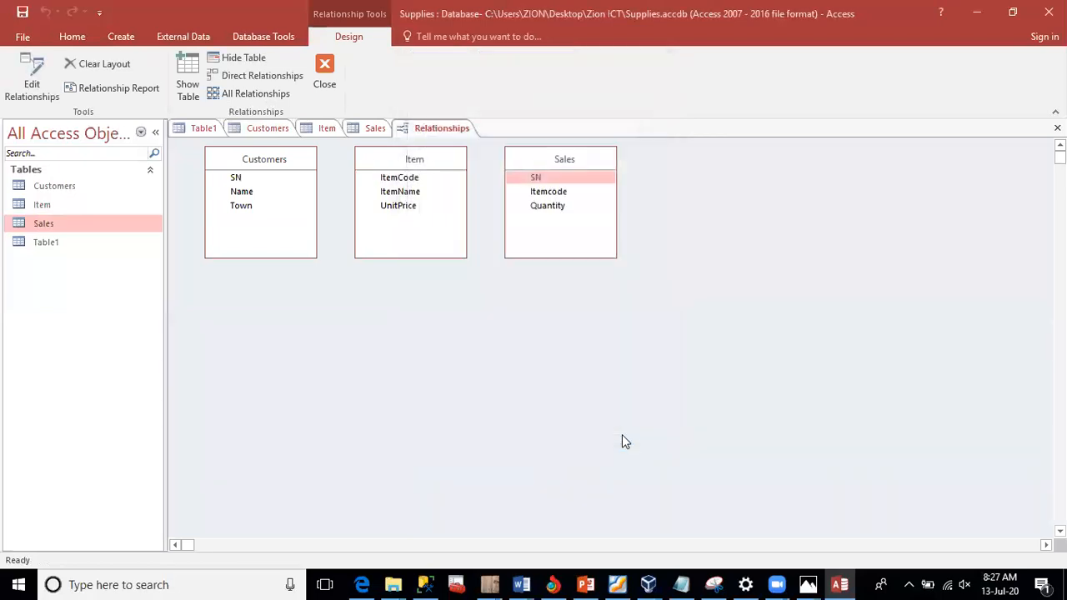
# Step: Rearrange the relationship layout so that Sales sits lower, between Customers and Item
pyautogui.click(456, 176)
pyautogui.moveTo(456, 162); pyautogui.dragTo(767, 162)
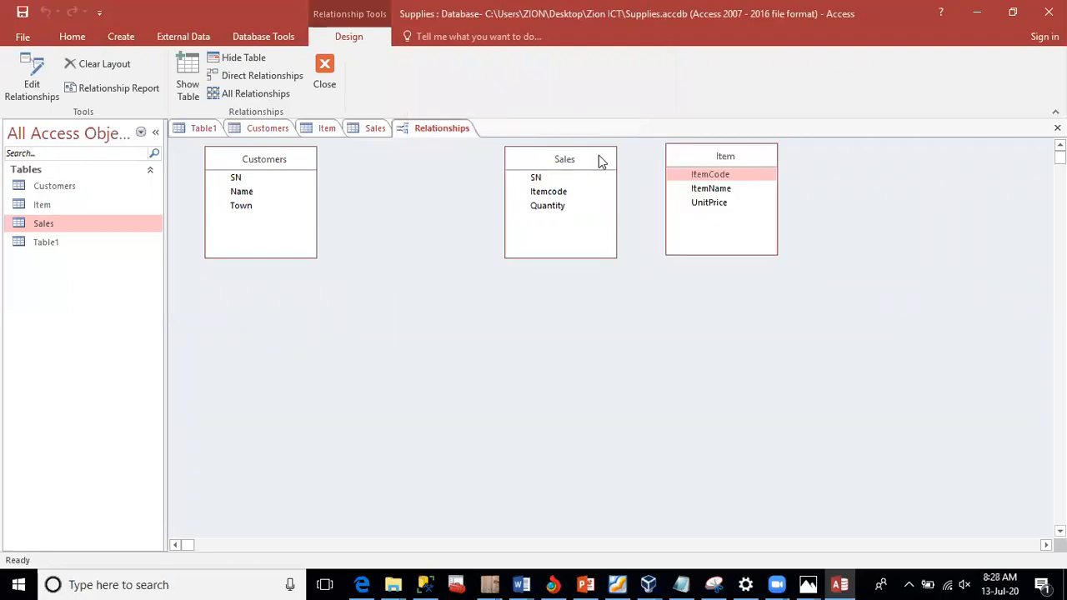
pyautogui.click(538, 239)
pyautogui.moveTo(596, 160); pyautogui.dragTo(542, 244)
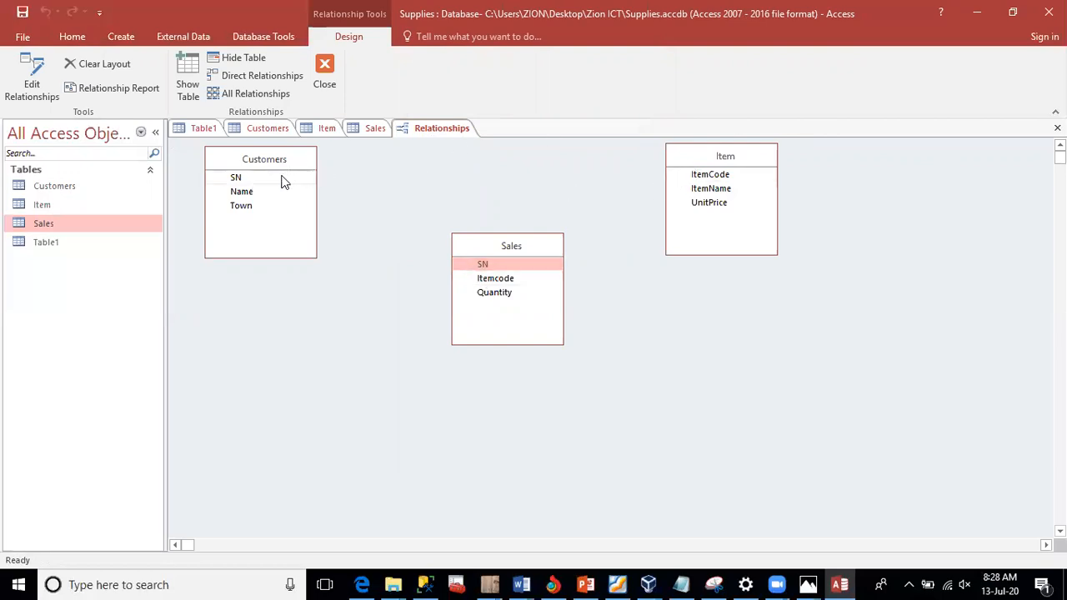
# Step: Try to relate SN in Customers to SN in Sales with referential integrity enforced, while the tables are still open
pyautogui.moveTo(281, 181); pyautogui.dragTo(483, 263)
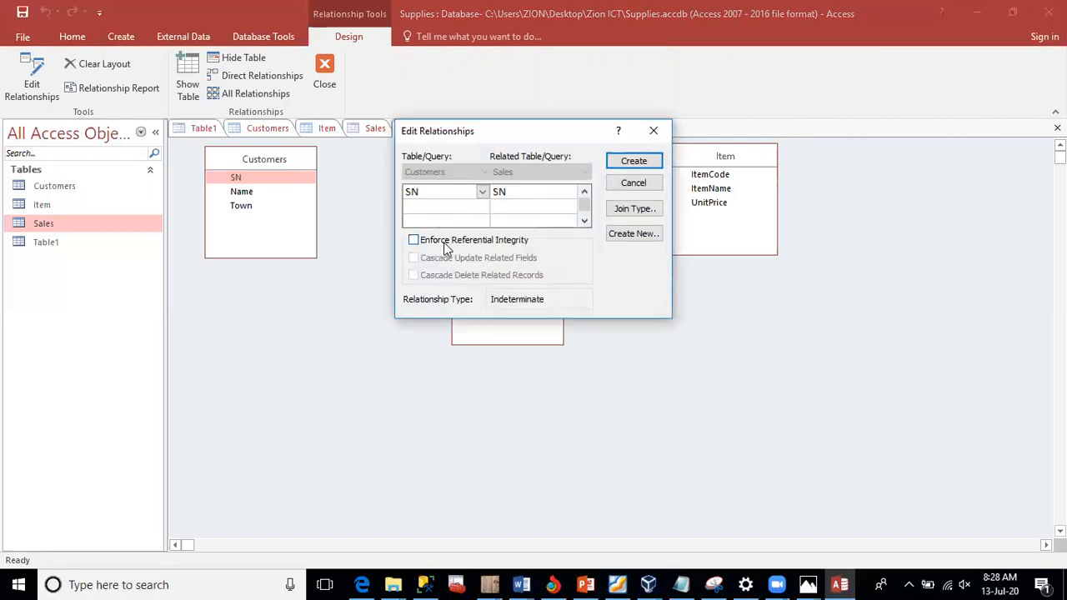
pyautogui.click(445, 245)
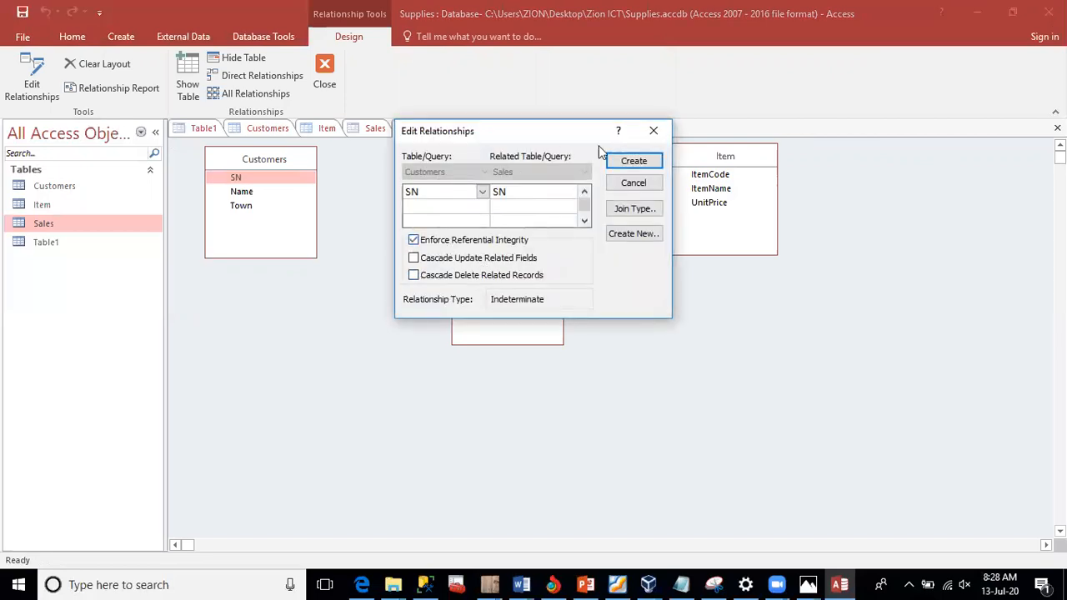
pyautogui.click(630, 162)
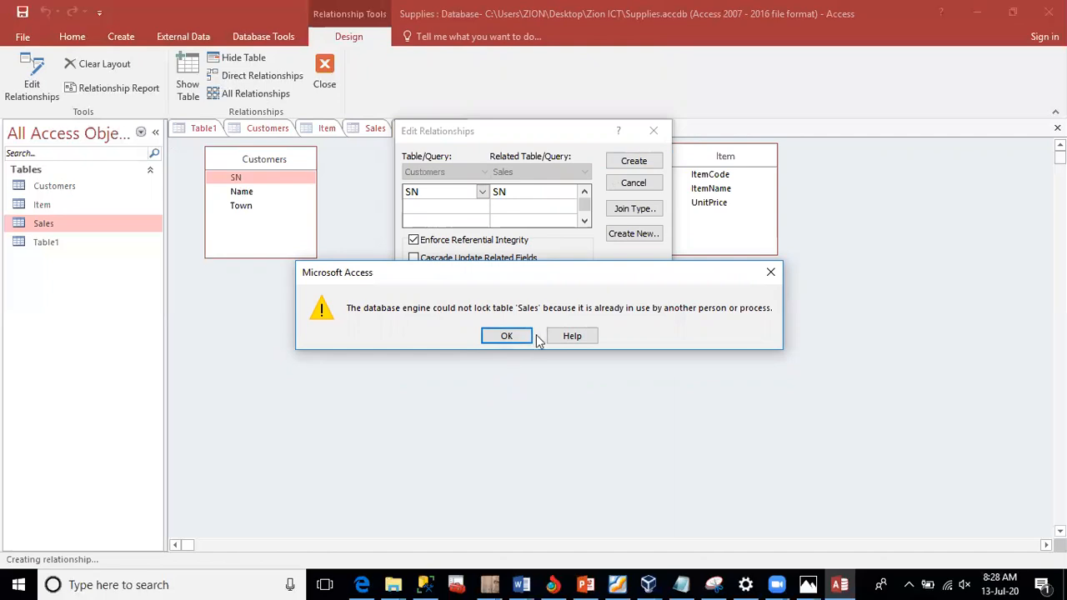
pyautogui.click(509, 337)
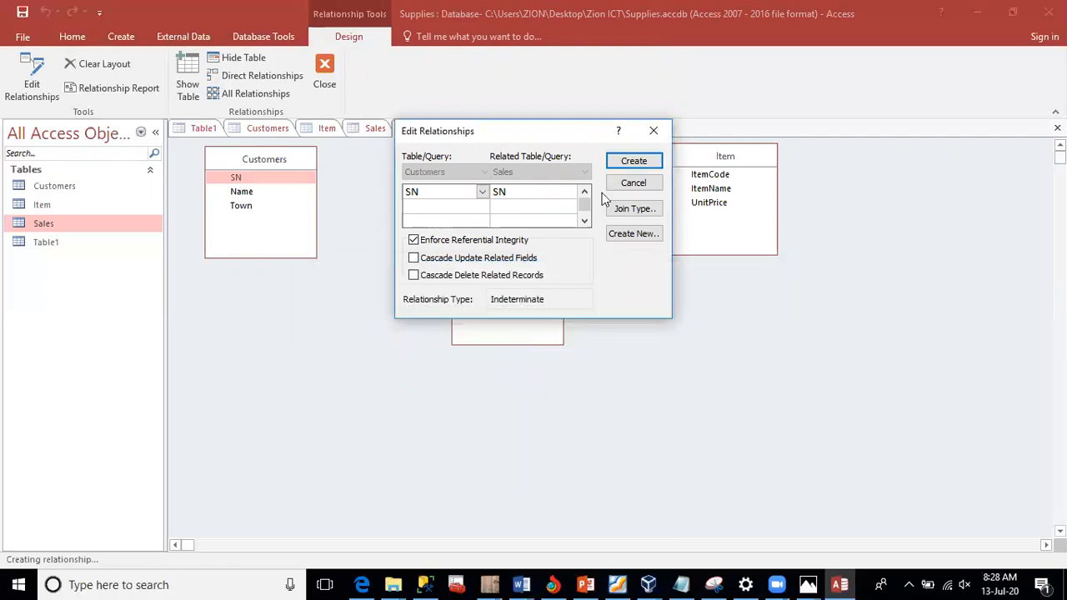
pyautogui.click(655, 131)
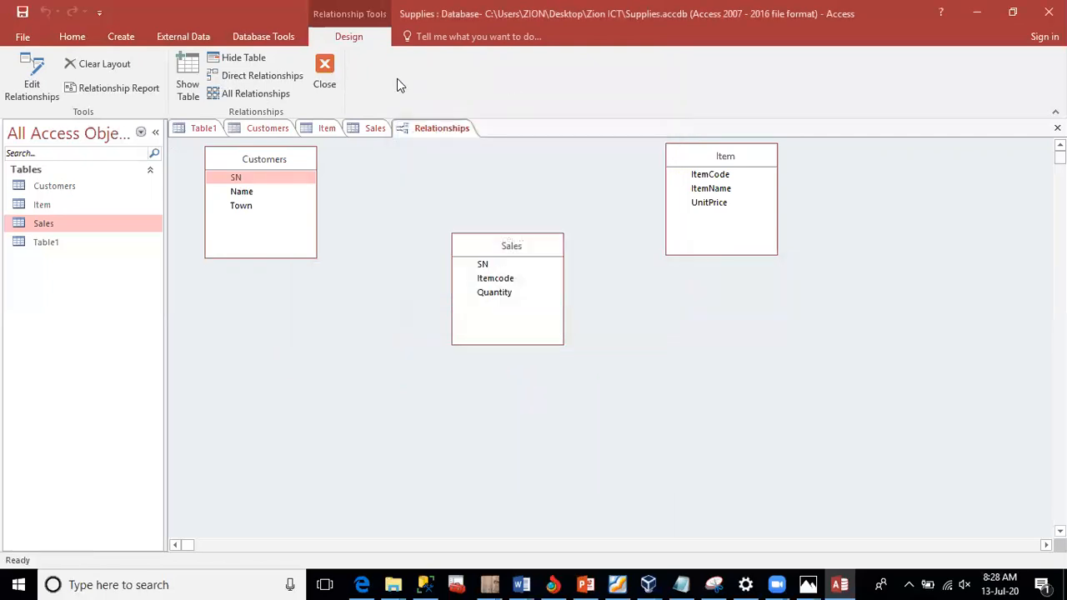
# Step: Close all open tables and the Relationships window, saving the table design changes and the relationship layout
pyautogui.rightClick(375, 128)
pyautogui.click(404, 177)
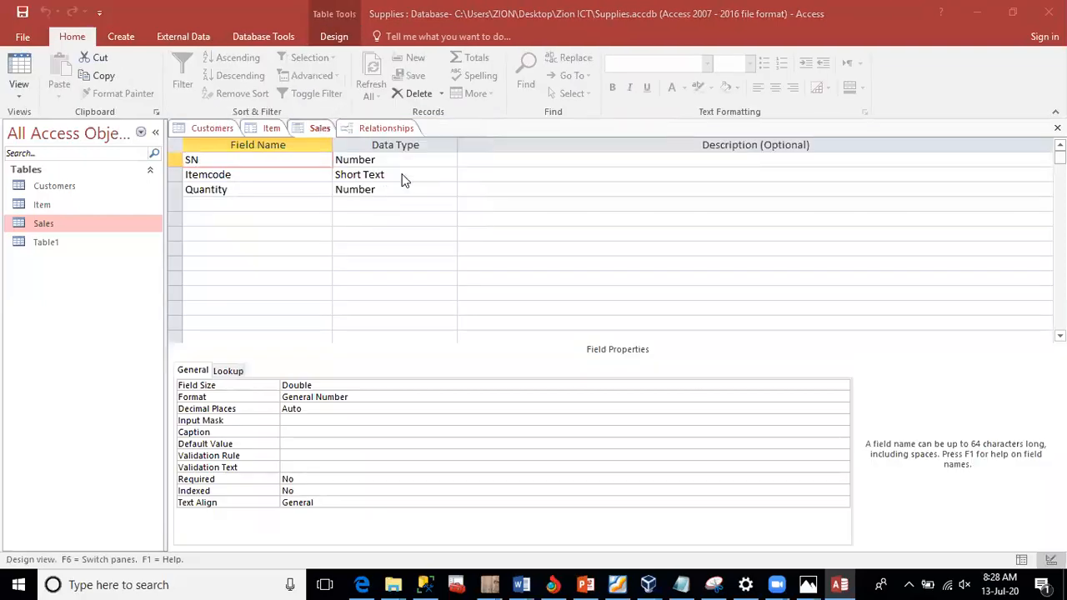
pyautogui.click(474, 336)
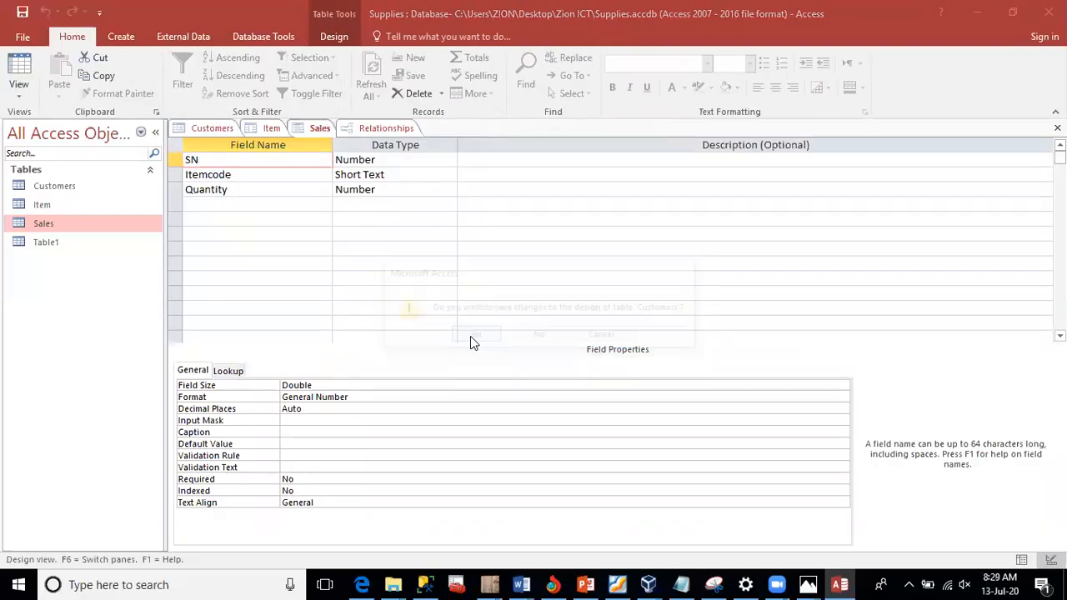
pyautogui.click(472, 336)
pyautogui.click(473, 337)
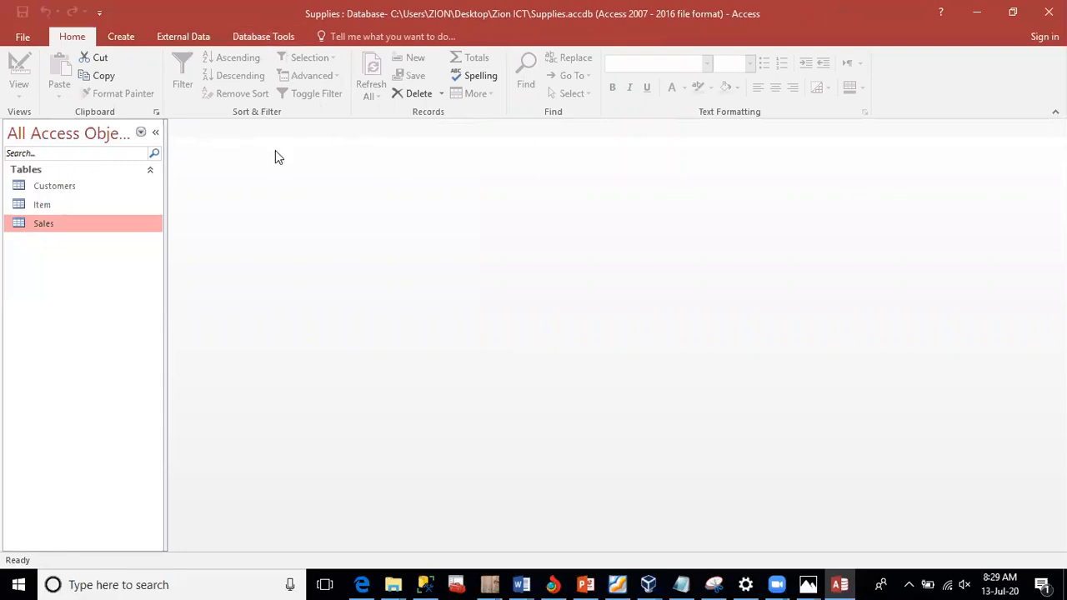
# Step: Reopen the Relationships window and relate SN in Customers to SN in Sales, enforcing referential integrity
pyautogui.click(257, 35)
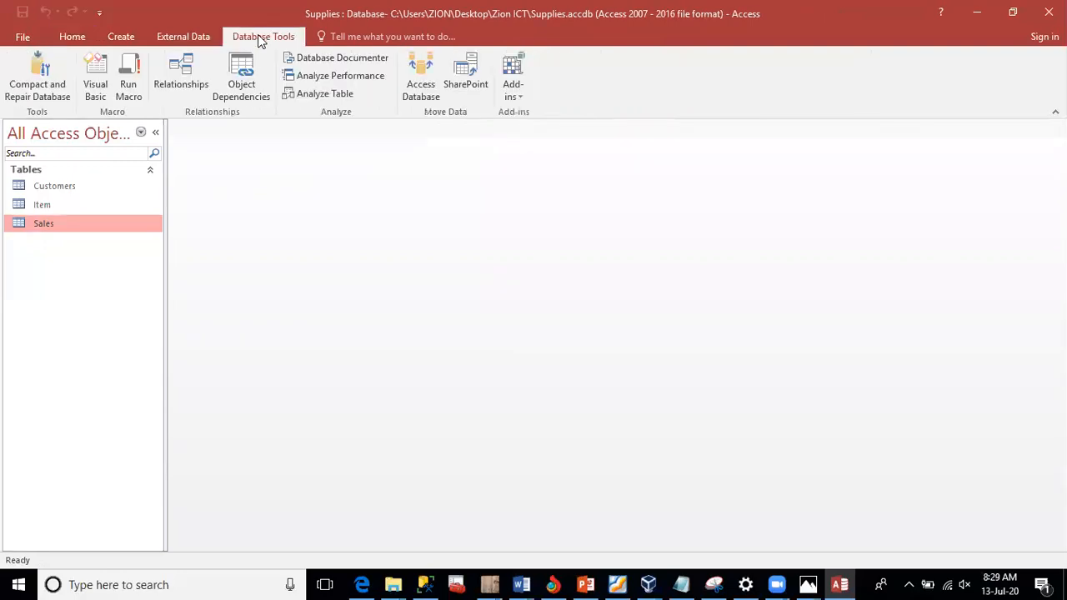
pyautogui.click(181, 74)
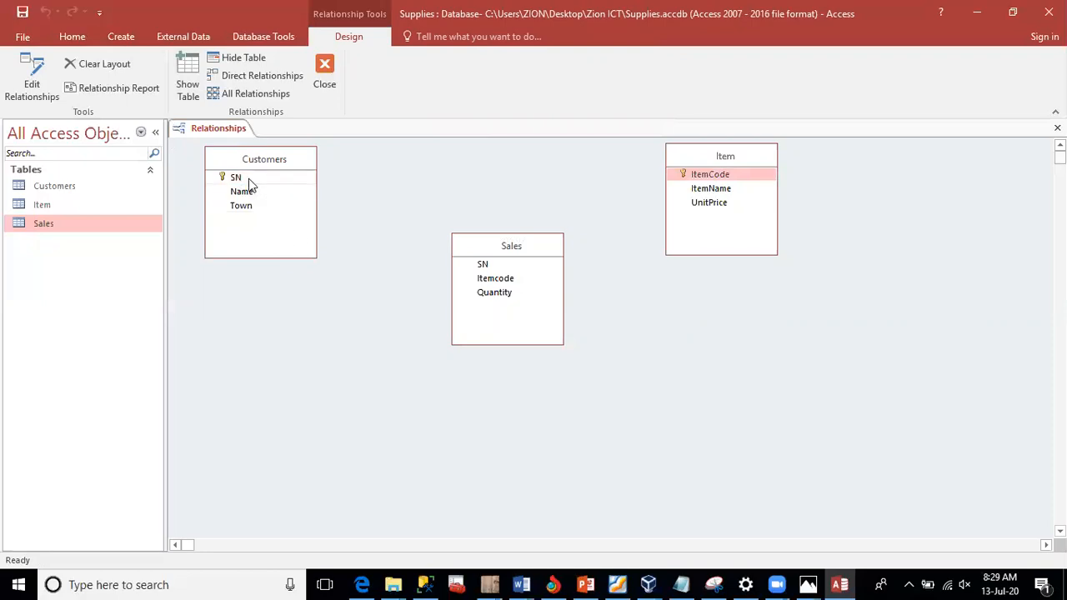
pyautogui.moveTo(248, 178); pyautogui.dragTo(473, 266)
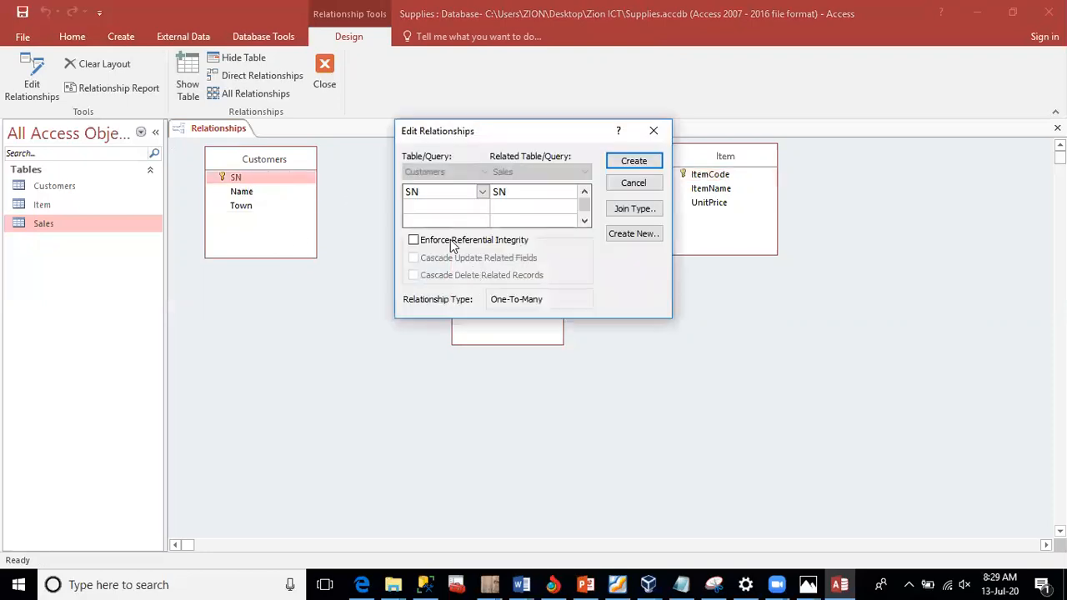
pyautogui.click(451, 241)
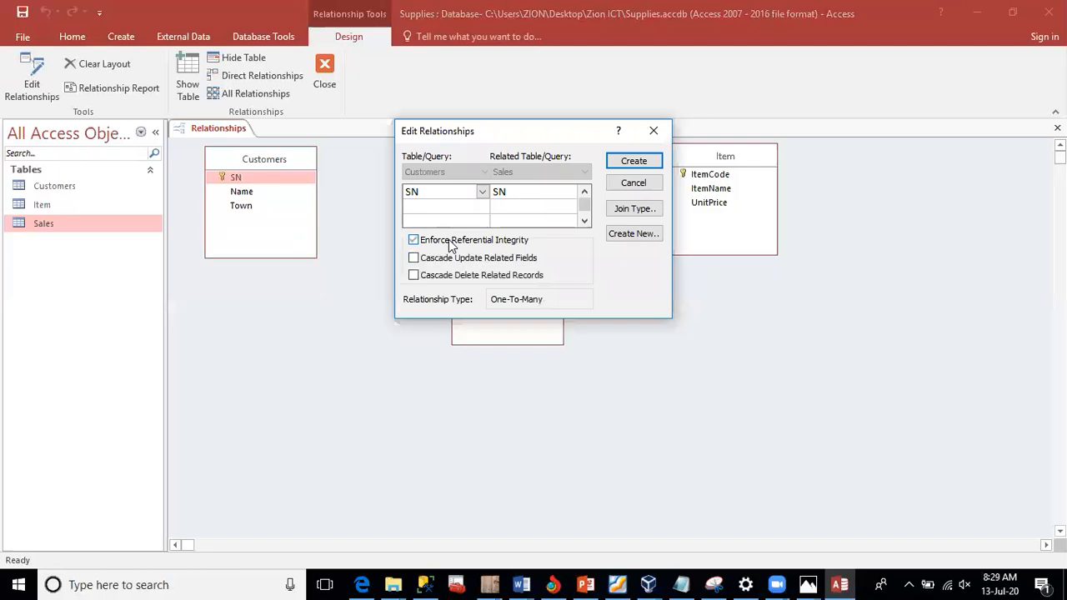
pyautogui.click(618, 164)
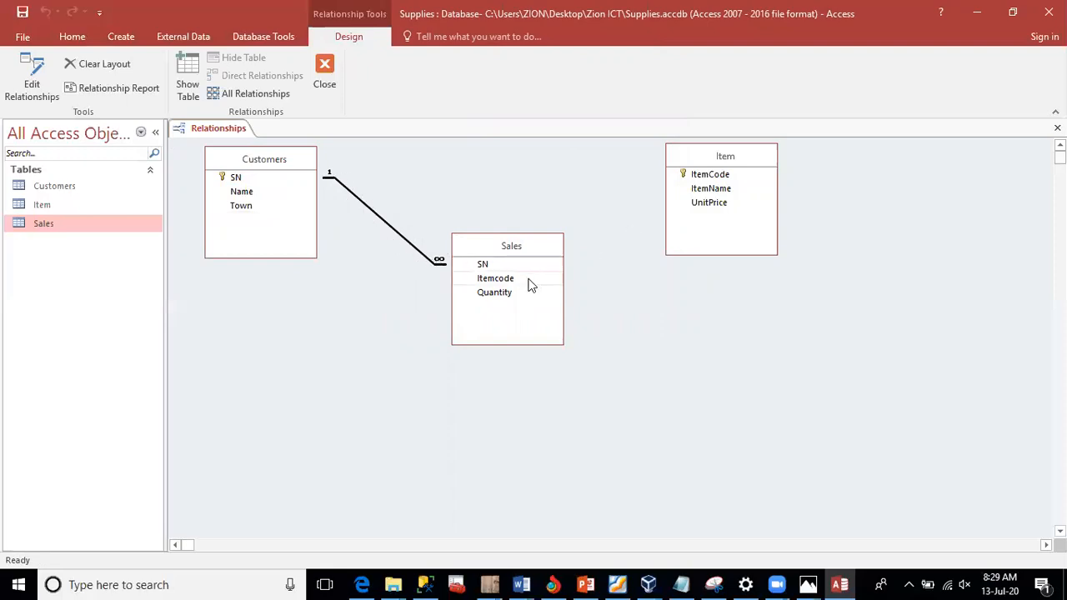
# Step: Relate Itemcode in Sales to ItemCode in Item with referential integrity enforced
pyautogui.moveTo(531, 285); pyautogui.dragTo(698, 183)
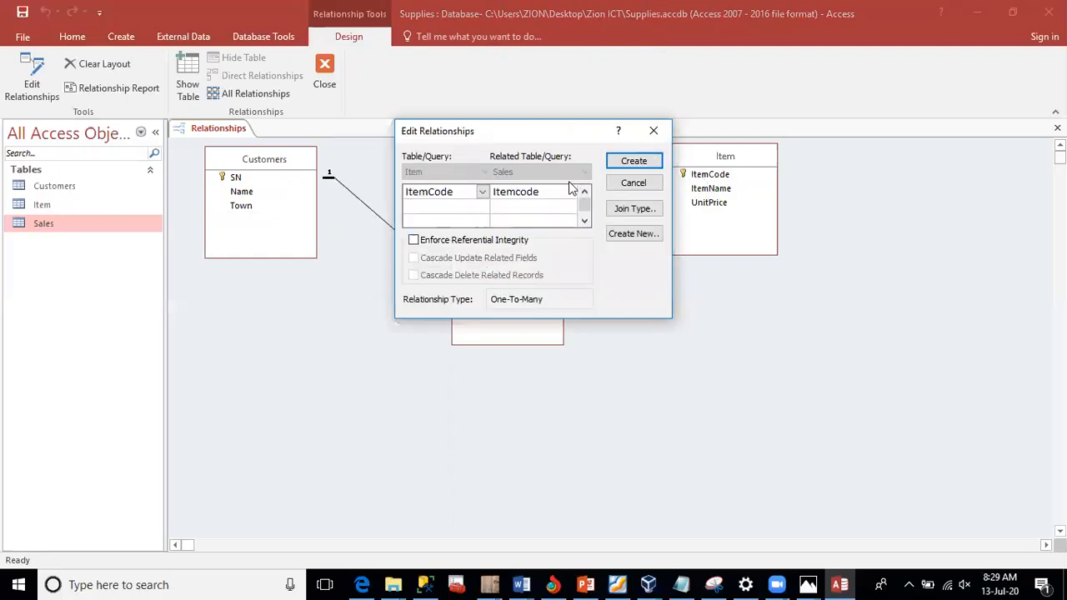
pyautogui.click(413, 240)
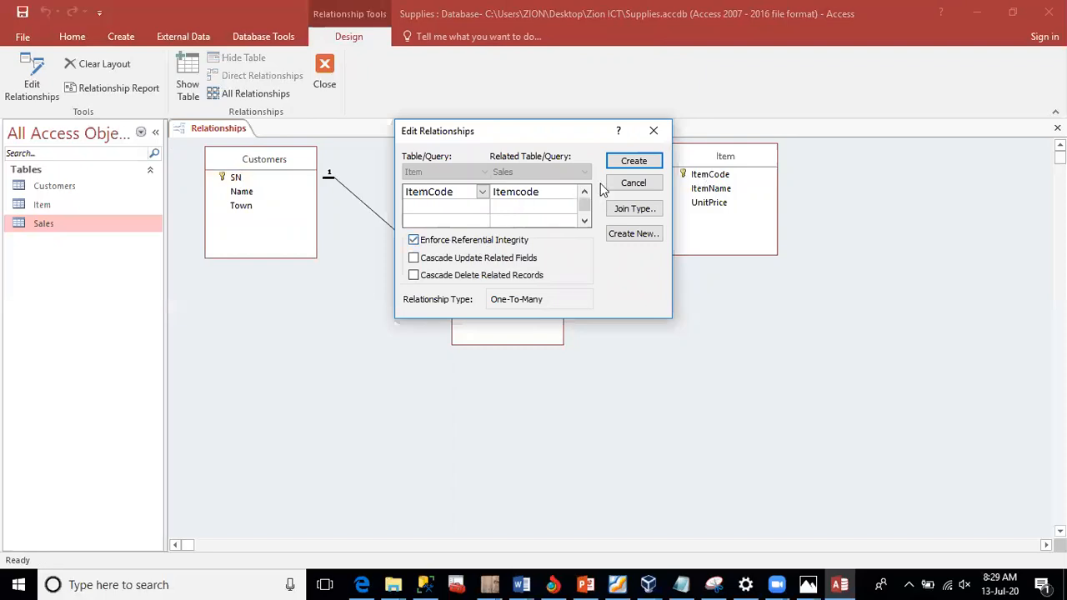
pyautogui.click(632, 162)
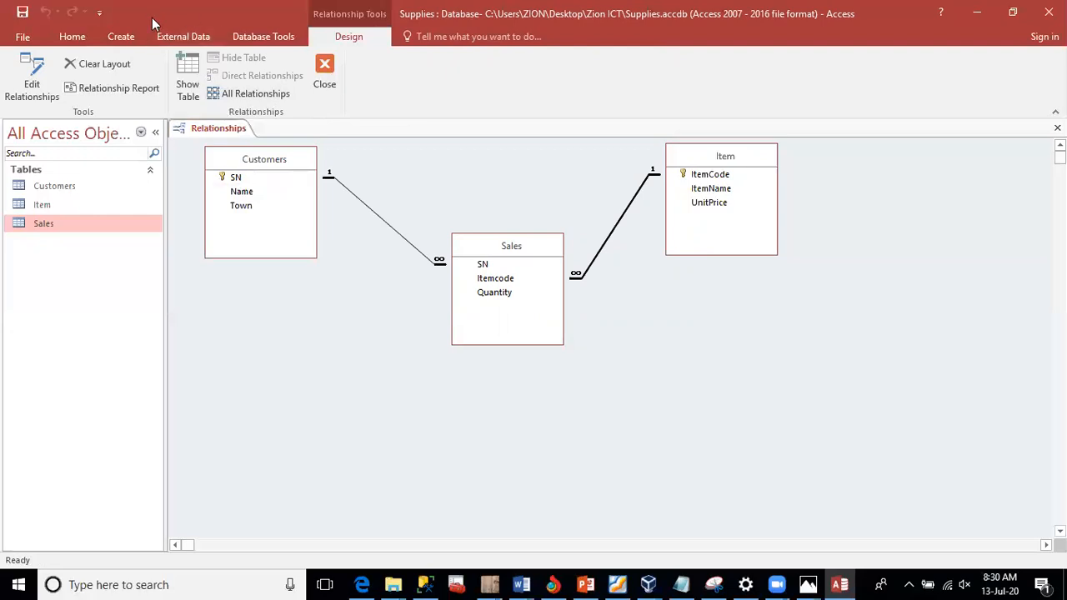
# Step: Create a query in Design view with the Customers, Item and Sales tables, and move the Item table to the right of Sales
pyautogui.click(125, 36)
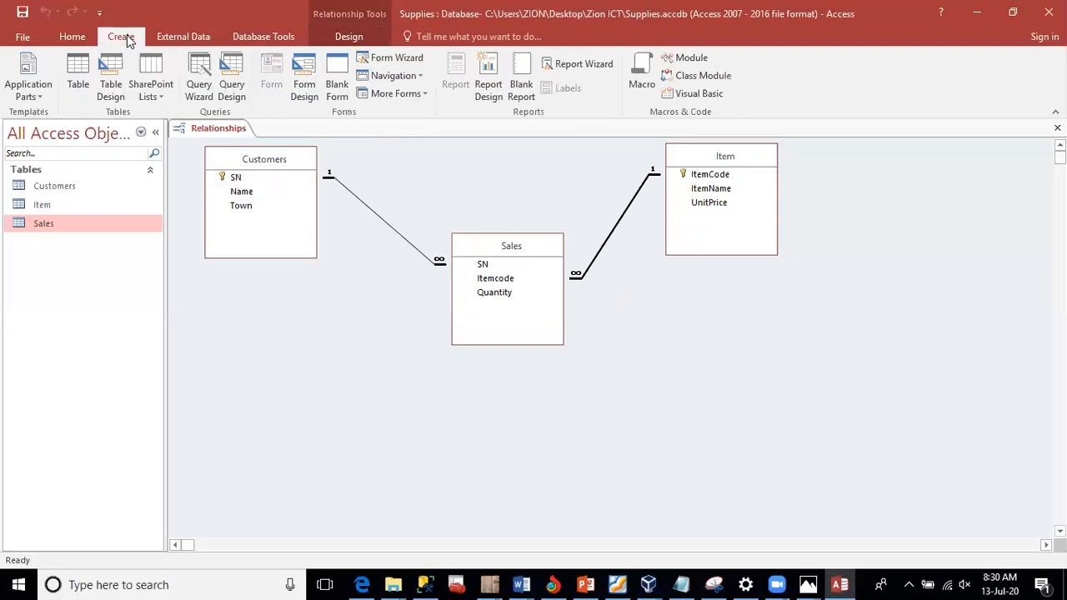
pyautogui.click(232, 84)
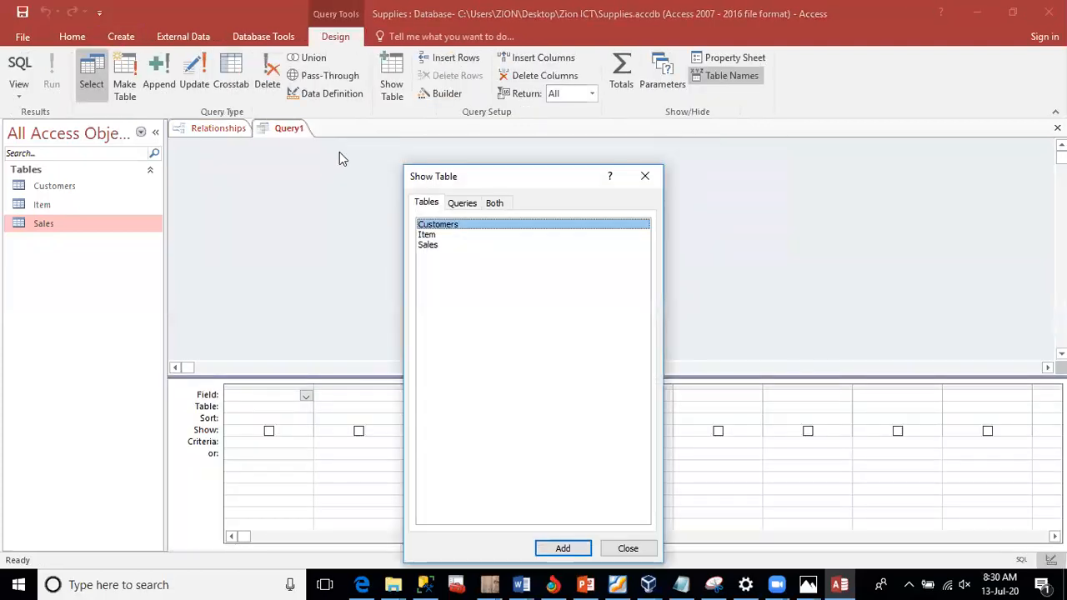
pyautogui.click(574, 550)
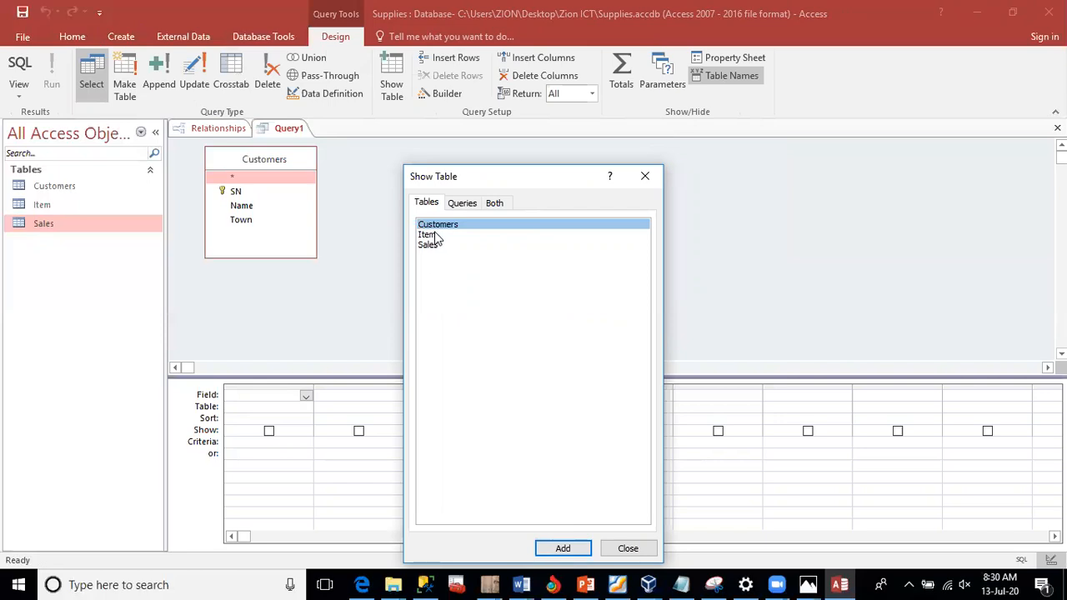
pyautogui.click(435, 235)
pyautogui.click(567, 551)
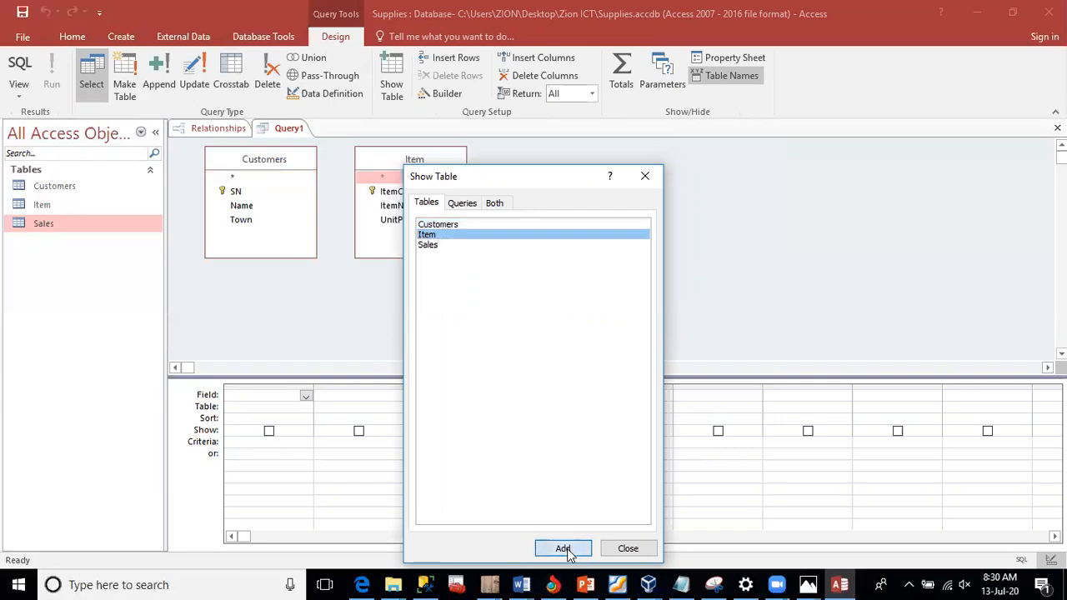
pyautogui.click(435, 246)
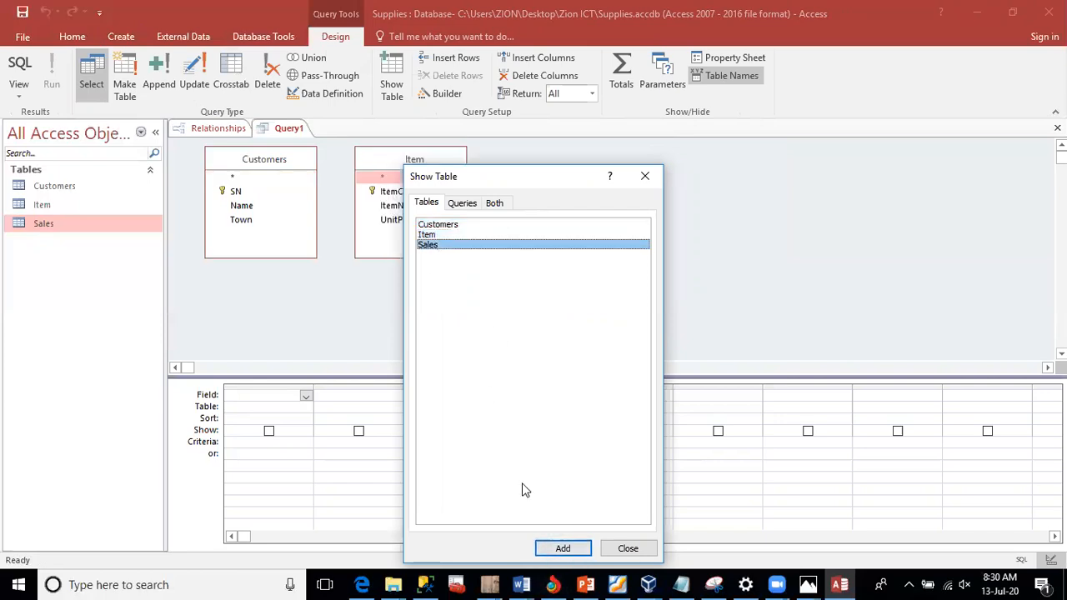
pyautogui.click(557, 548)
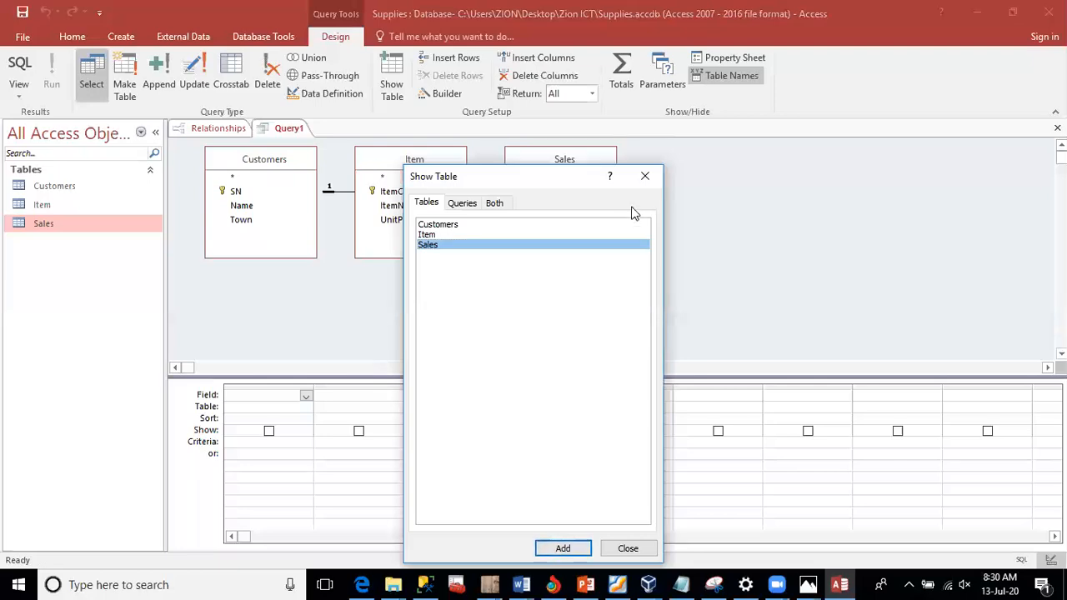
pyautogui.click(649, 185)
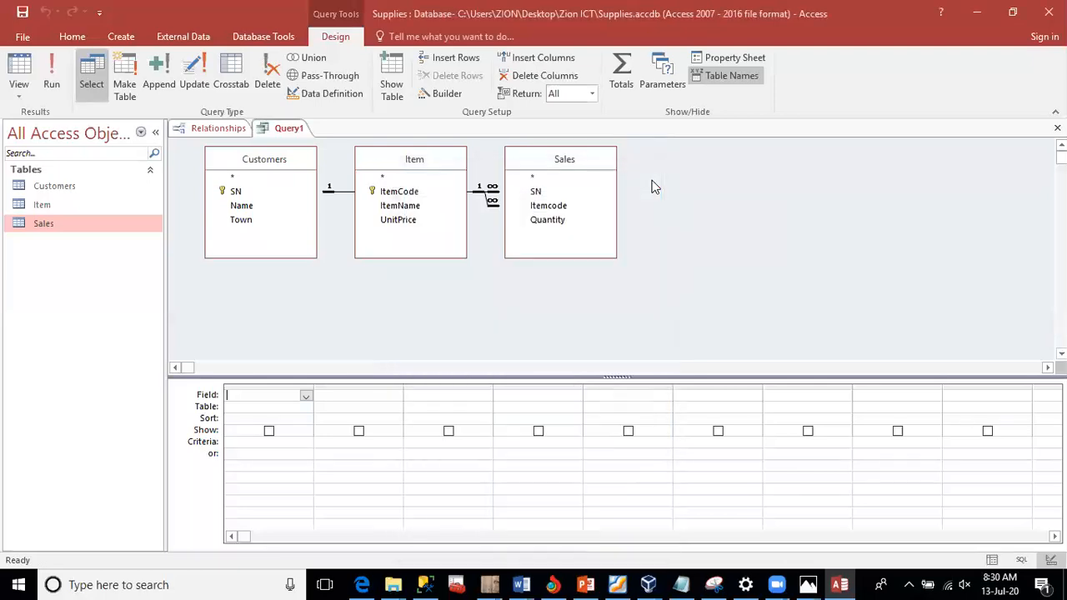
pyautogui.click(442, 160)
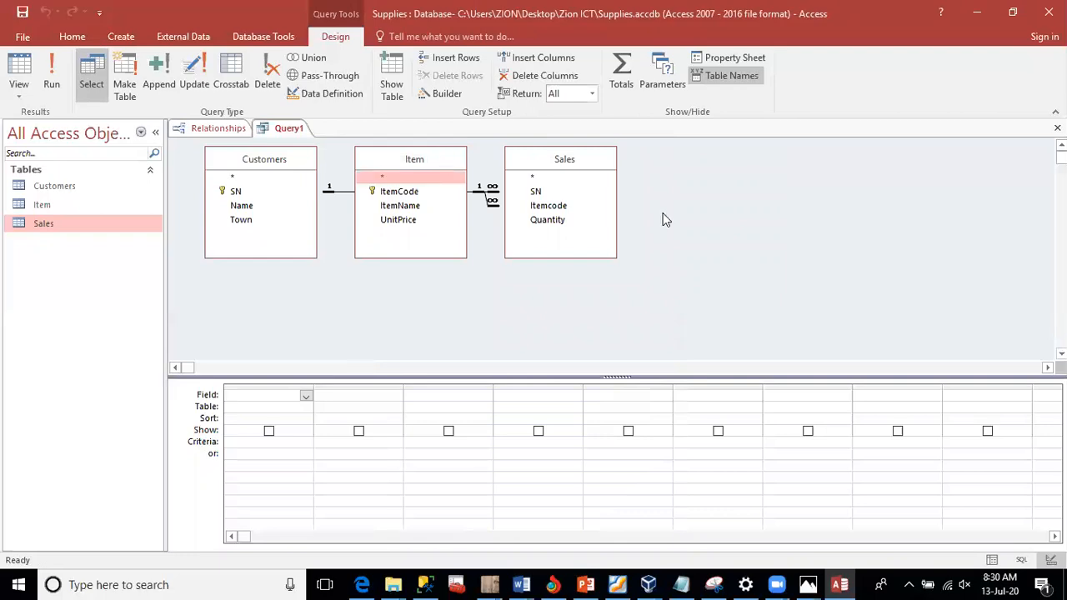
pyautogui.moveTo(663, 219); pyautogui.dragTo(873, 160)
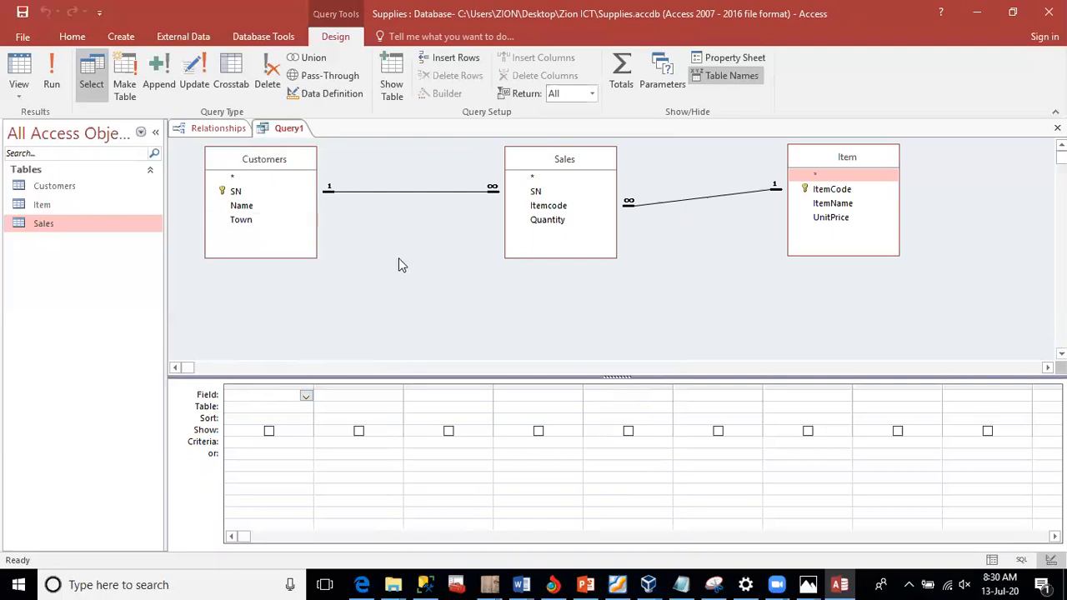
# Step: Add the SN, Name and Town fields from Customers to the first three columns of the query grid
pyautogui.click(264, 398)
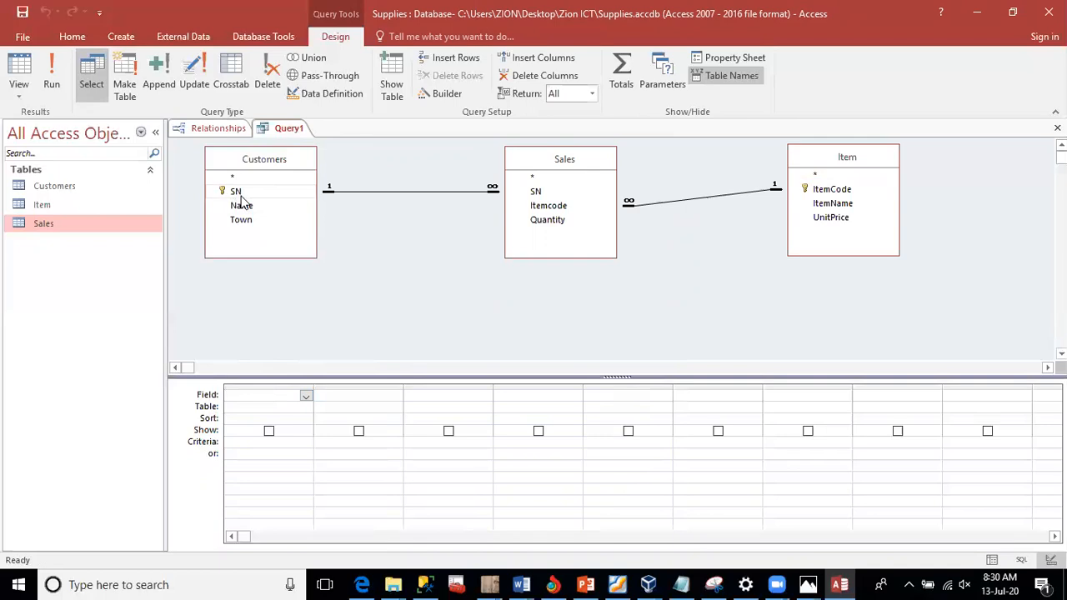
pyautogui.doubleClick(236, 192)
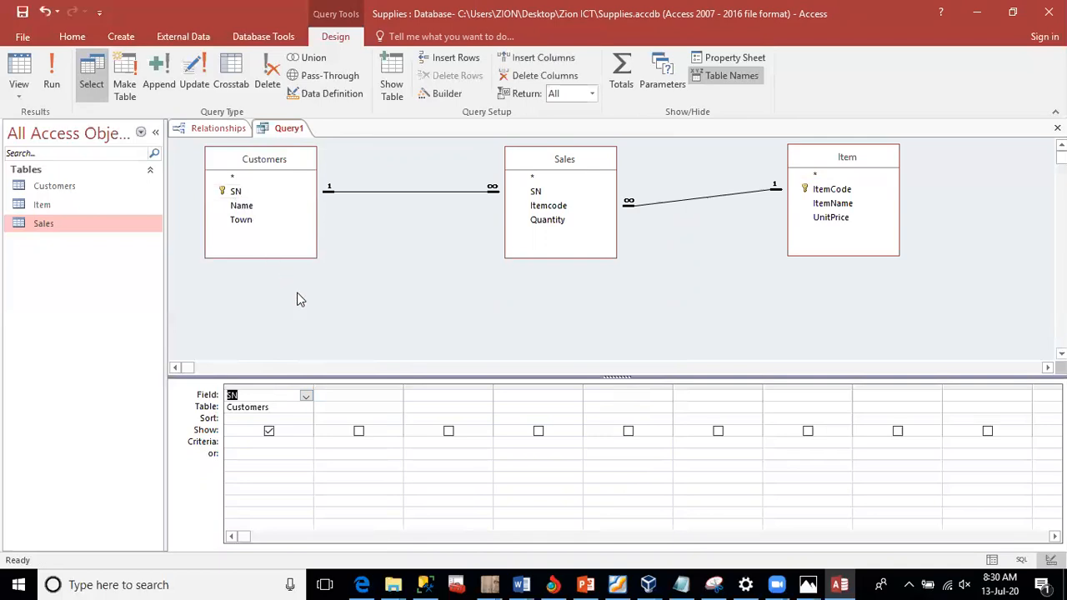
pyautogui.click(358, 393)
pyautogui.doubleClick(249, 206)
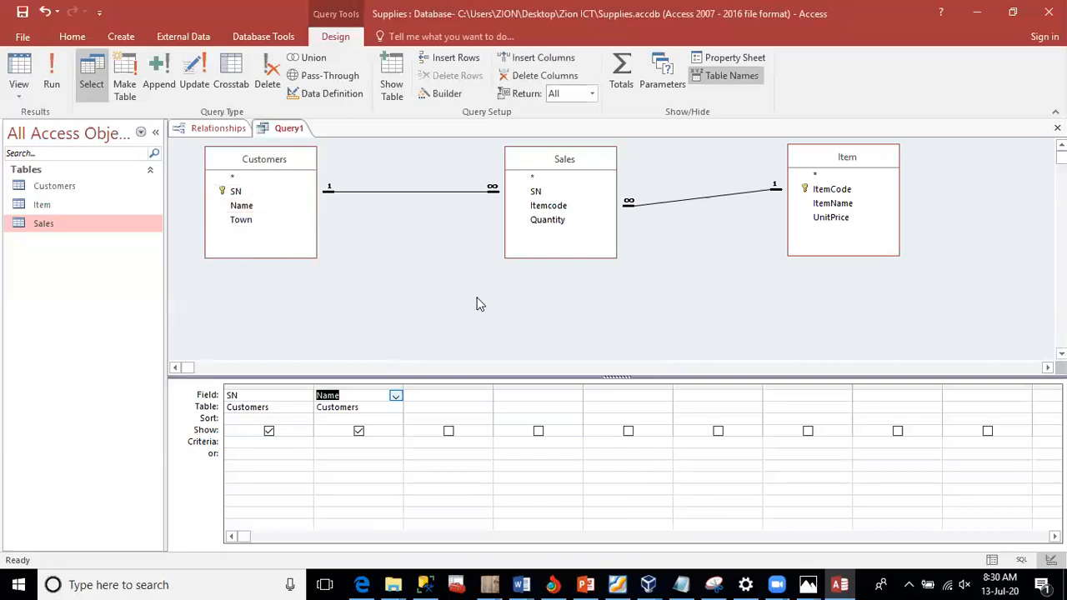
pyautogui.click(465, 395)
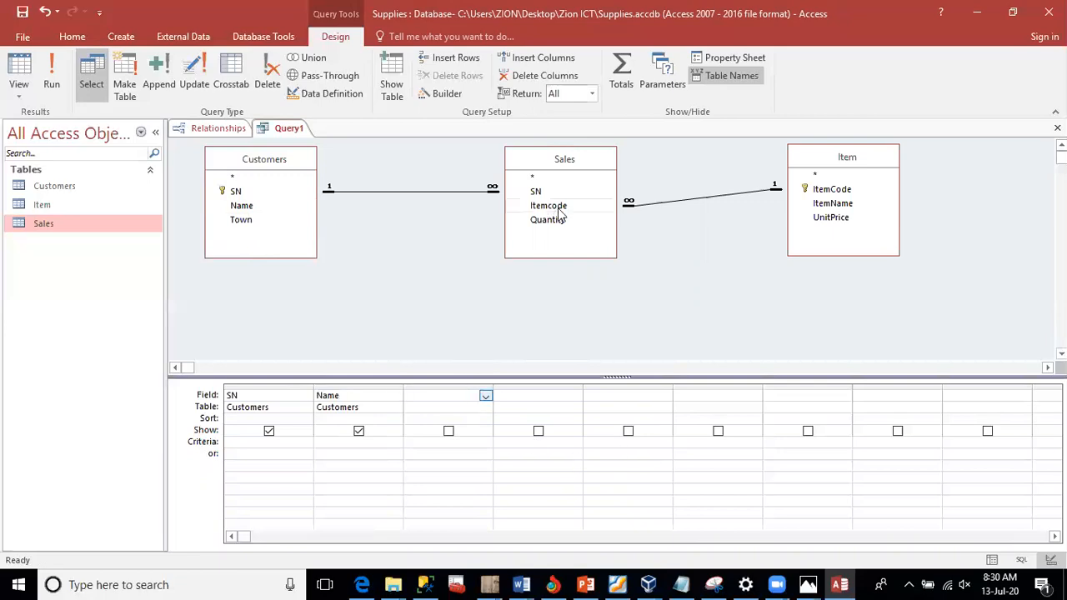
pyautogui.doubleClick(242, 220)
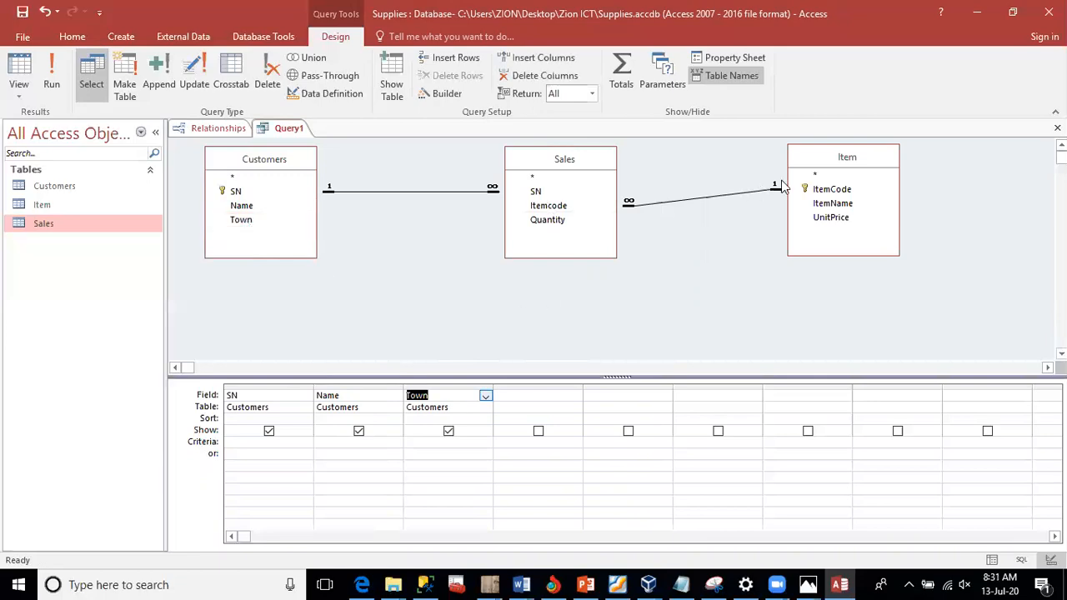
# Step: Add the ItemCode, ItemName and UnitPrice fields from Item to the three query columns after Town
pyautogui.click(548, 395)
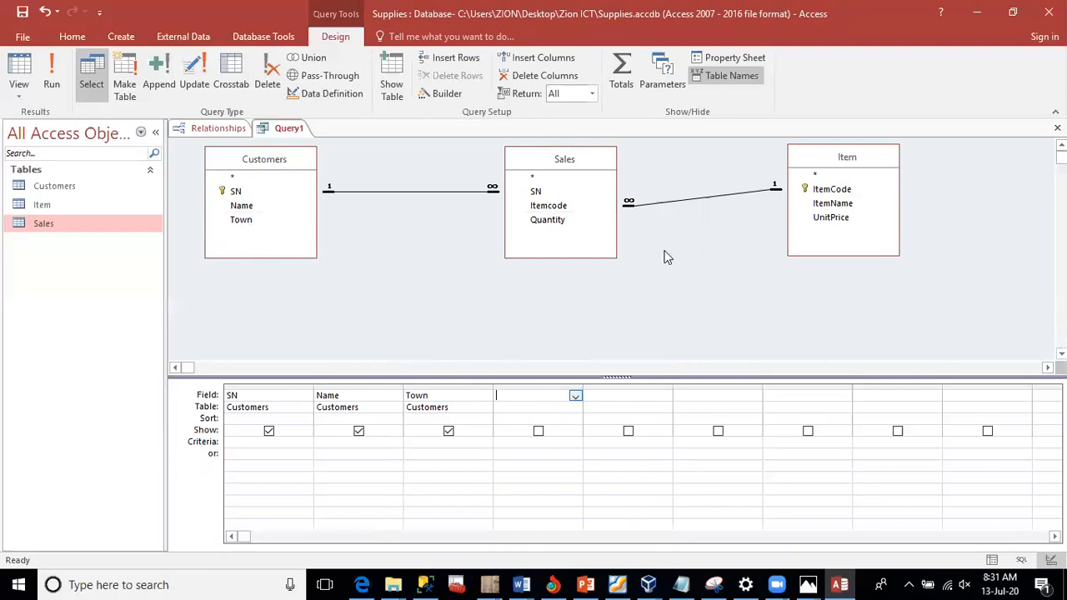
pyautogui.doubleClick(832, 191)
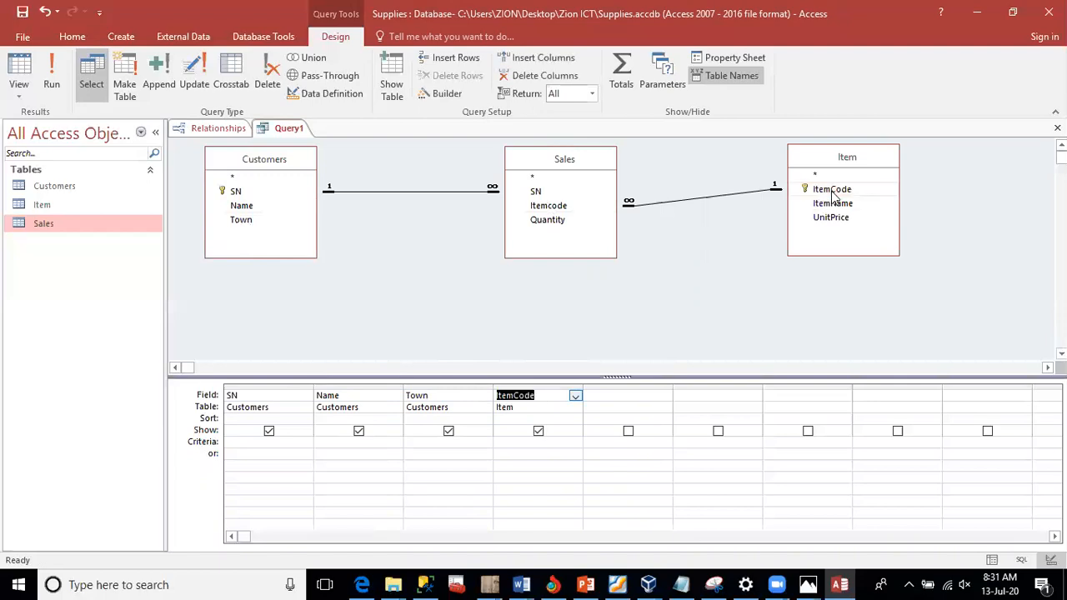
pyautogui.click(832, 203)
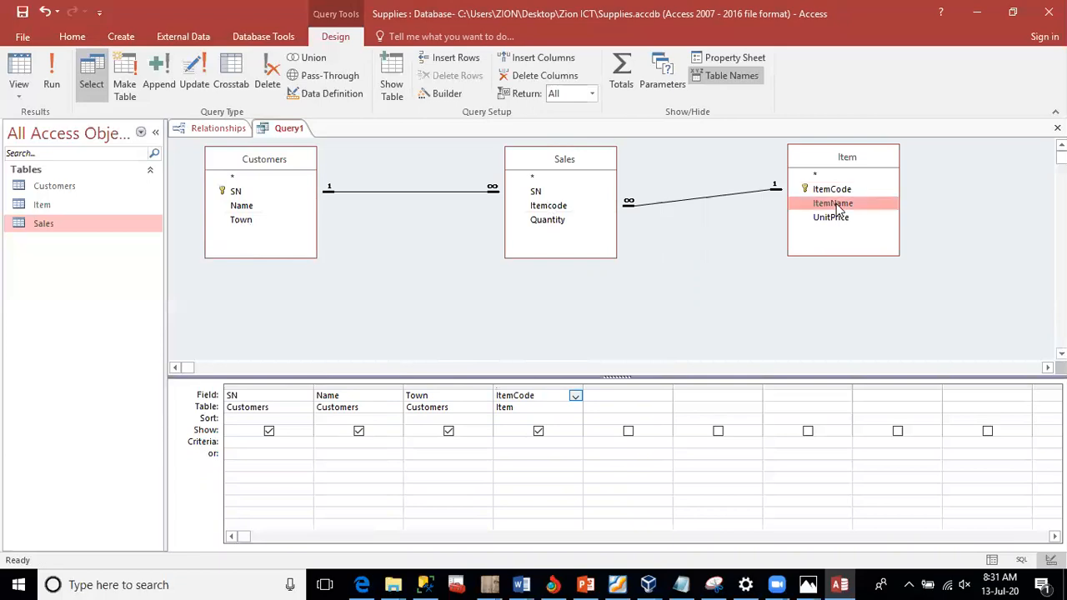
pyautogui.click(631, 397)
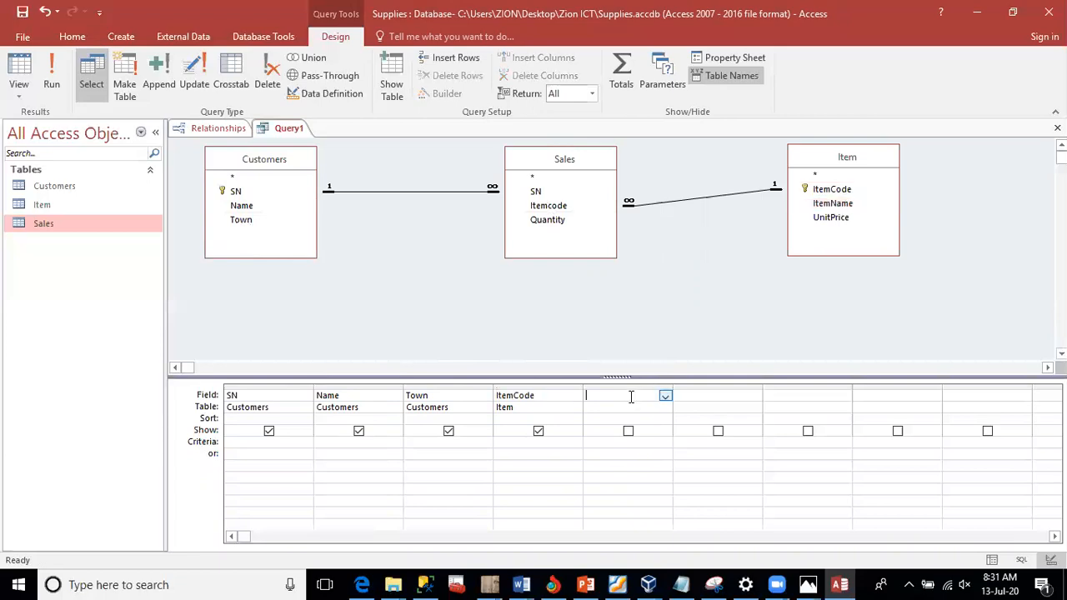
pyautogui.doubleClick(852, 207)
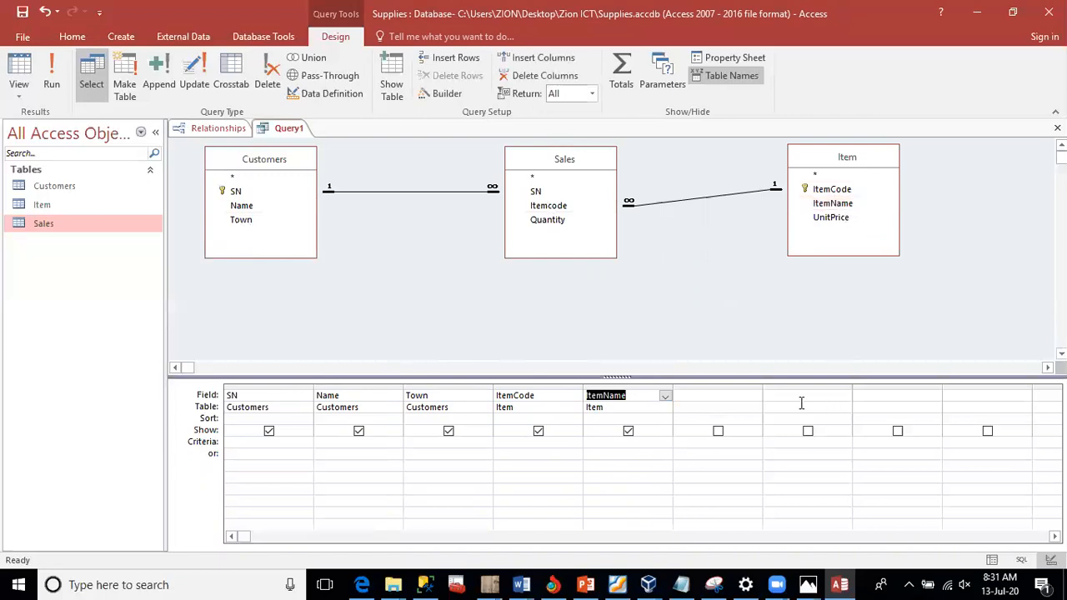
pyautogui.click(754, 399)
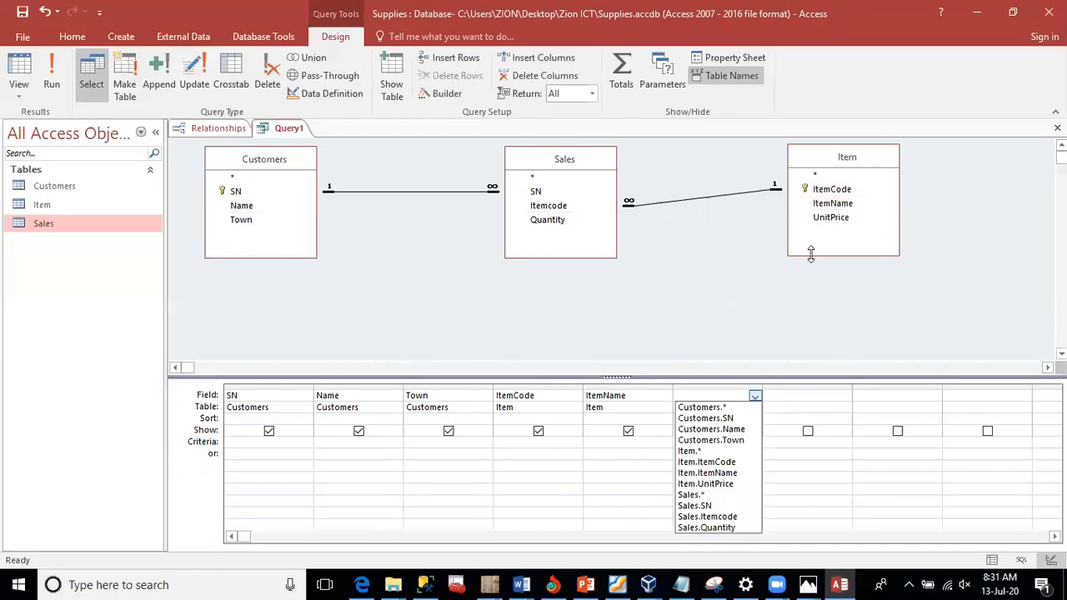
pyautogui.doubleClick(842, 220)
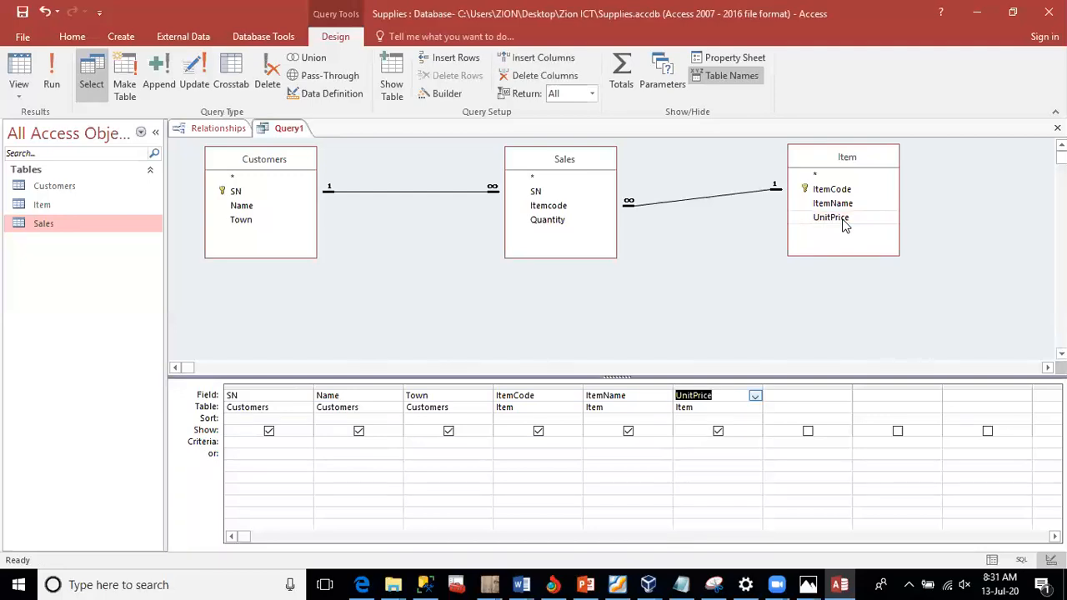
# Step: Add the Quantity field from Sales to the query column after UnitPrice
pyautogui.click(846, 397)
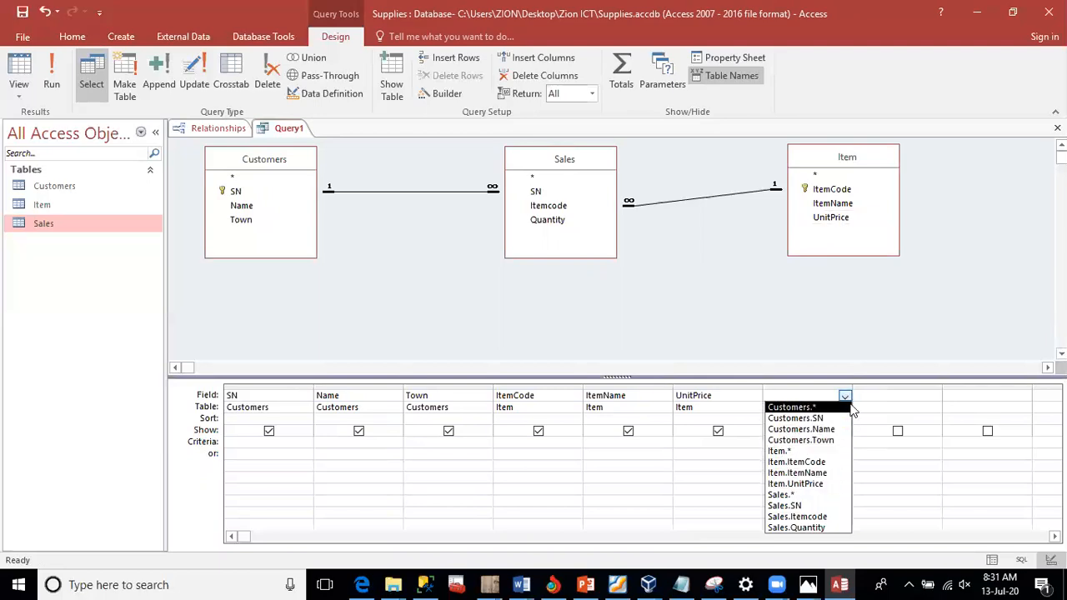
pyautogui.click(878, 367)
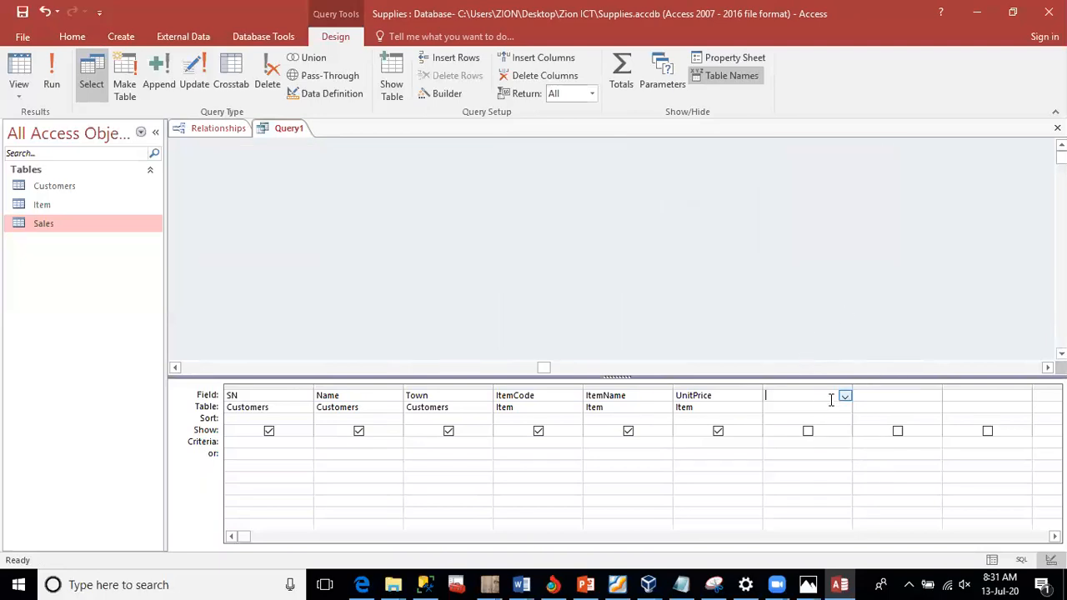
pyautogui.click(822, 391)
pyautogui.click(397, 366)
pyautogui.click(397, 366)
pyautogui.doubleClick(567, 368)
pyautogui.click(301, 368)
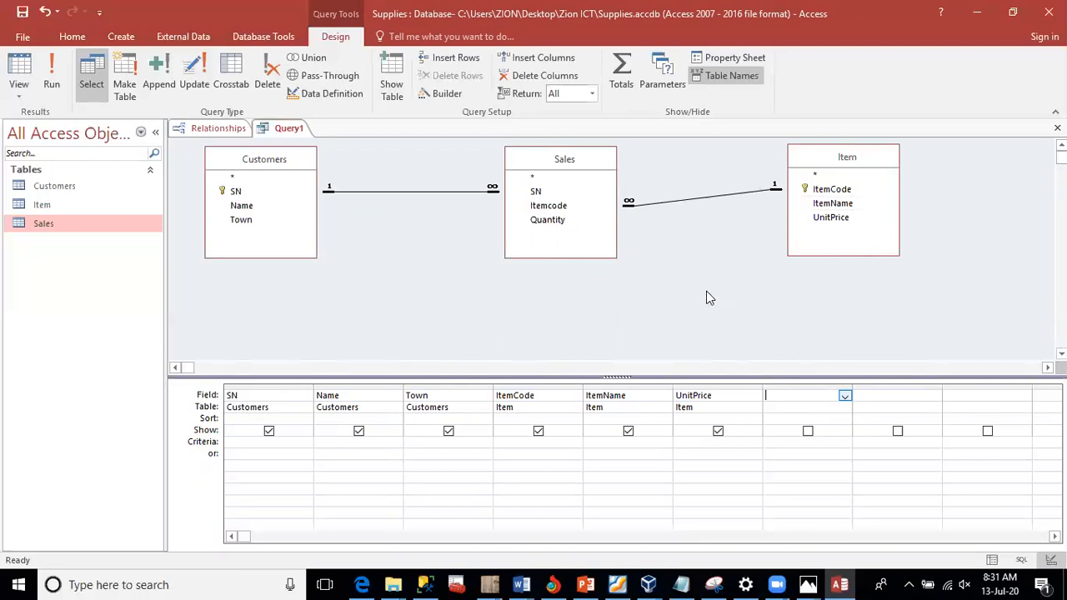
pyautogui.doubleClick(544, 220)
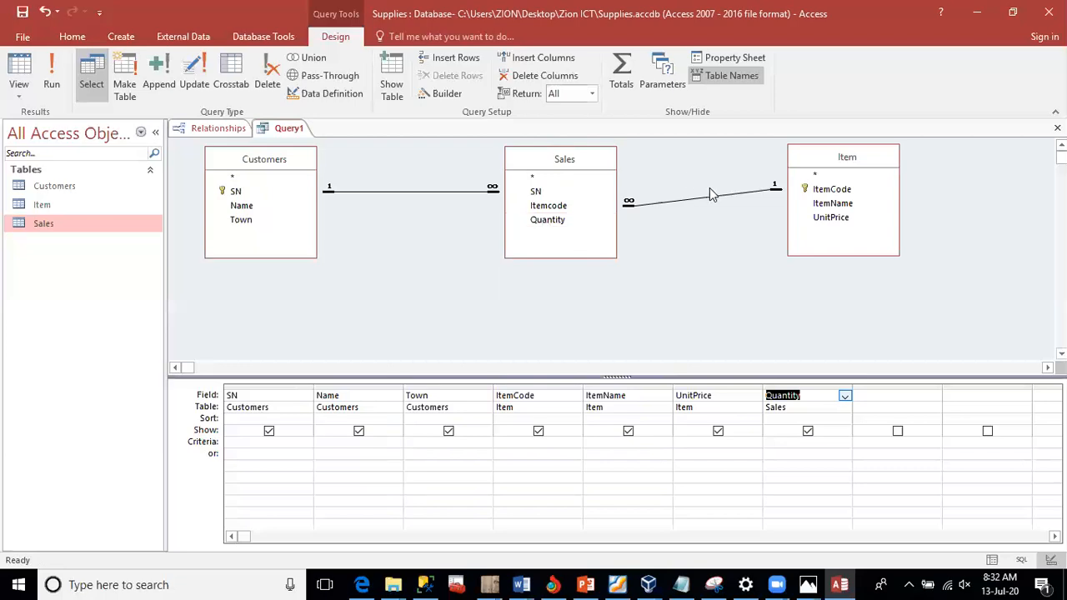
# Step: Start a calculated field named TotalPrice in the query column after Quantity and open it in the Expression Builder
pyautogui.click(912, 397)
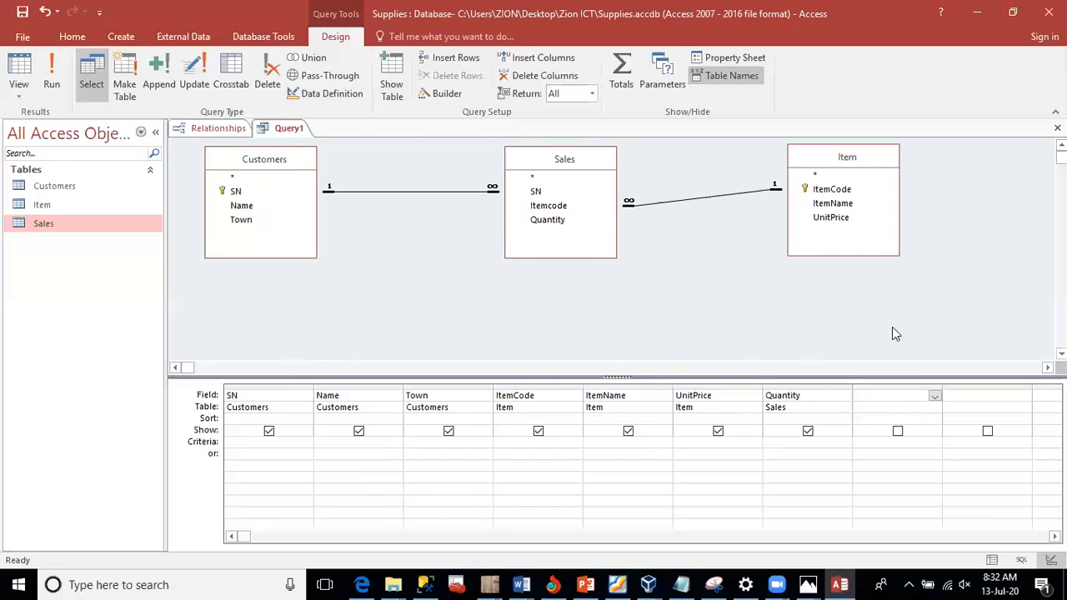
pyautogui.write('Total')
pyautogui.press('capslock')
pyautogui.write('P')
pyautogui.press('capslock')
pyautogui.write('rice:')
pyautogui.click(447, 95)
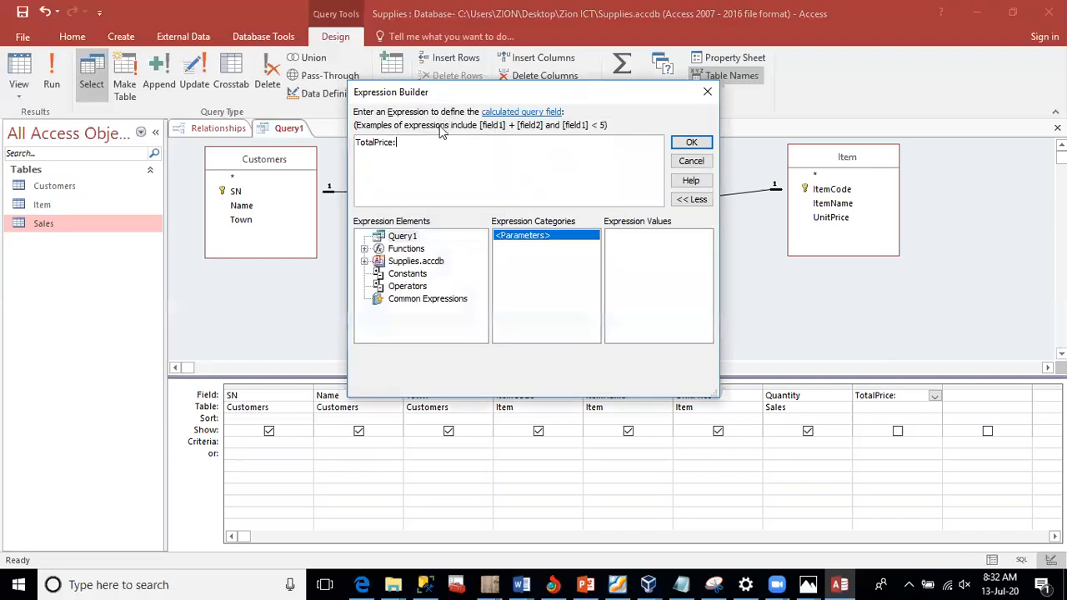
# Step: Define TotalPrice as [Item]![UnitPrice] * [Sales]![Quantity], picking both fields from the database's tables, and accept the expression
pyautogui.write('=')
pyautogui.click(364, 261)
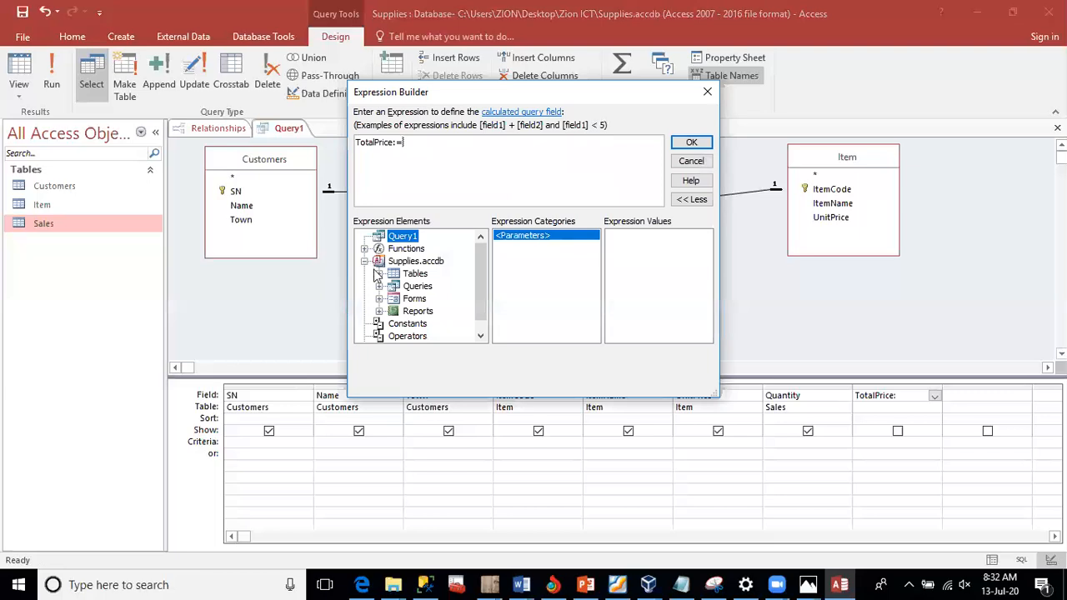
pyautogui.click(380, 274)
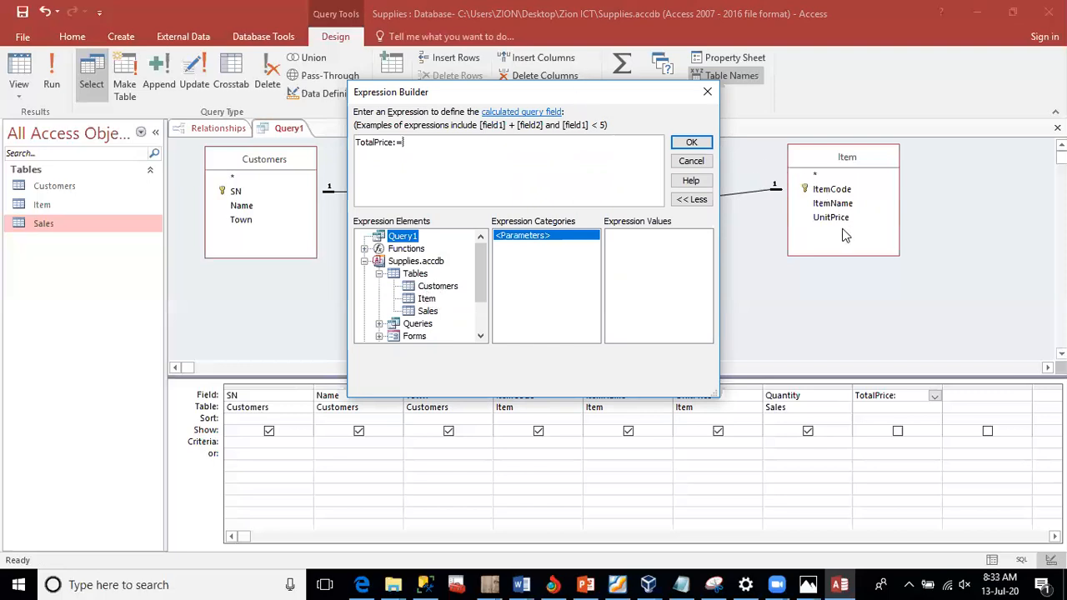
pyautogui.click(425, 301)
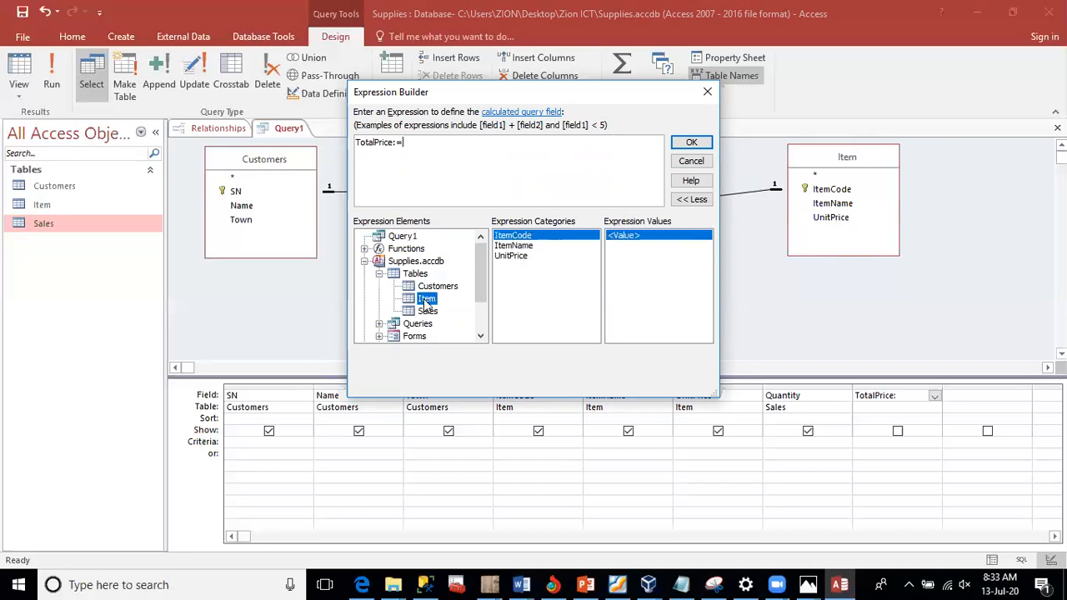
pyautogui.click(511, 256)
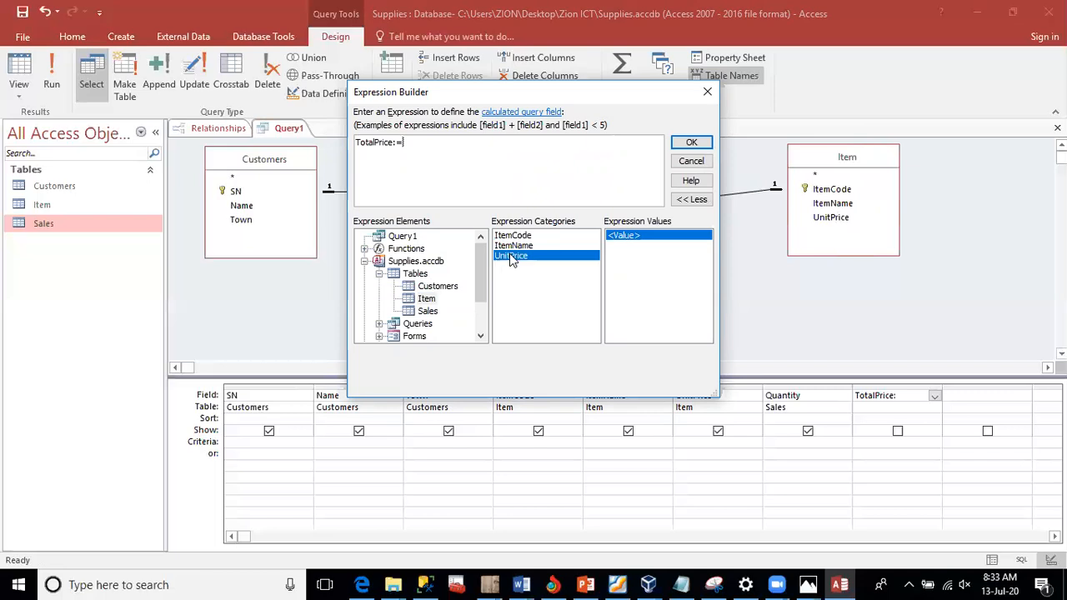
pyautogui.doubleClick(511, 256)
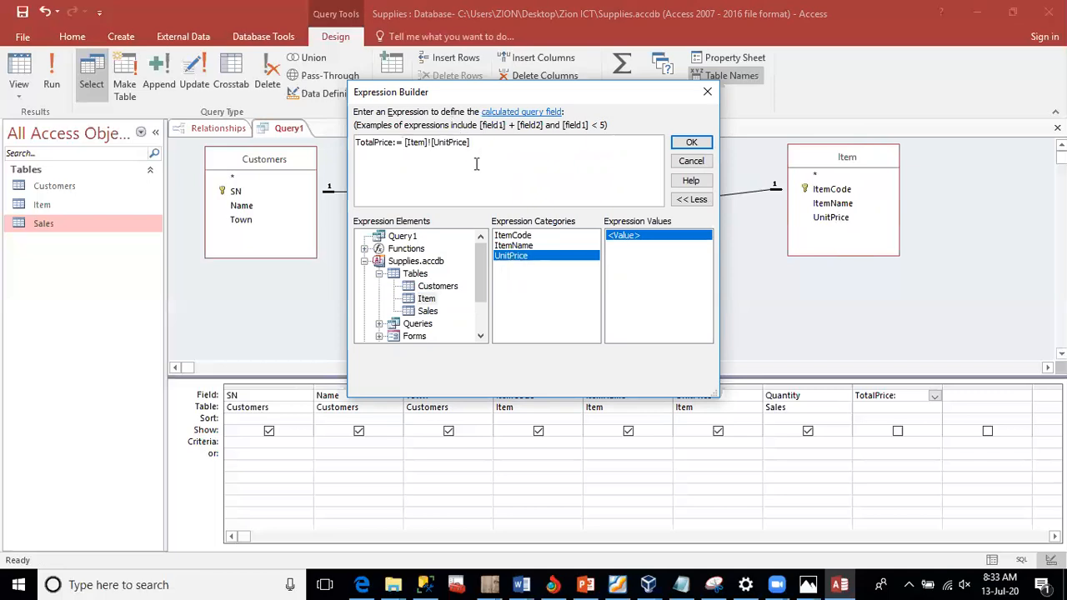
pyautogui.write('*')
pyautogui.click(425, 311)
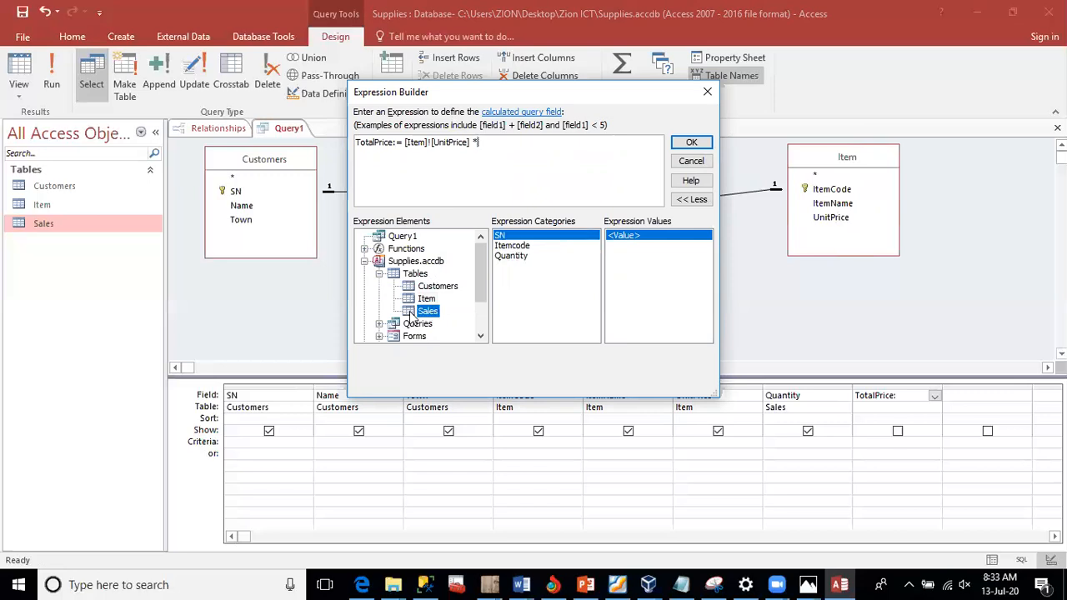
pyautogui.doubleClick(515, 256)
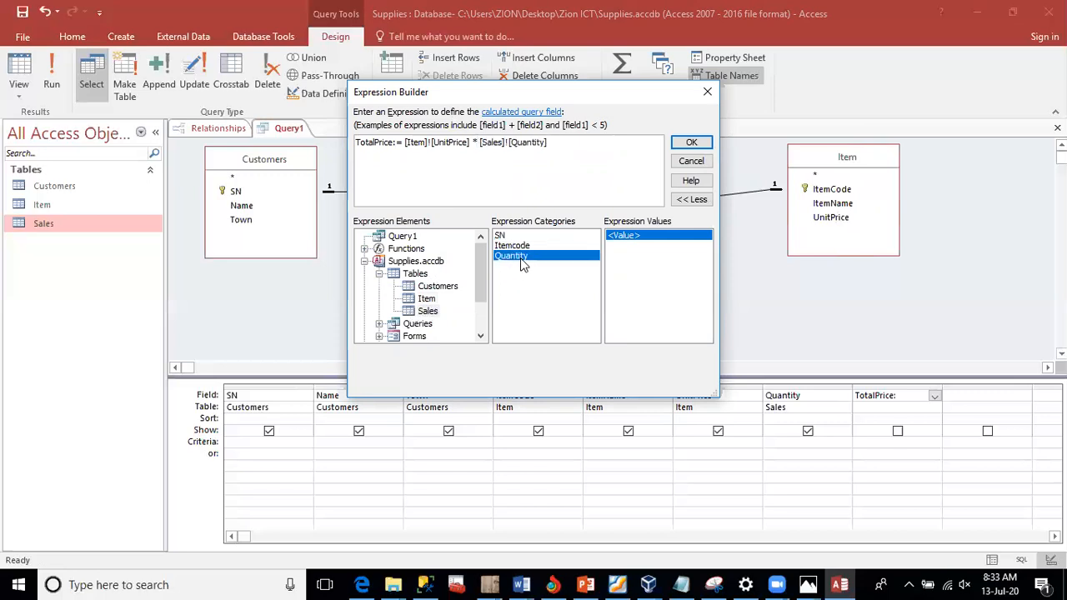
pyautogui.click(691, 142)
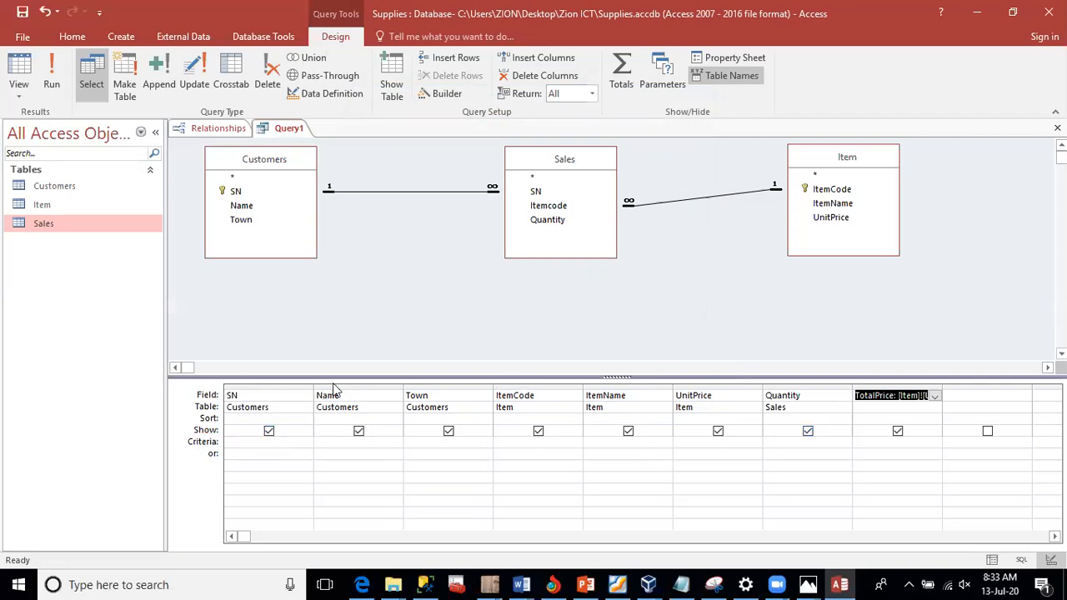
# Step: Save the query under the name GeneralSheet
pyautogui.click(23, 11)
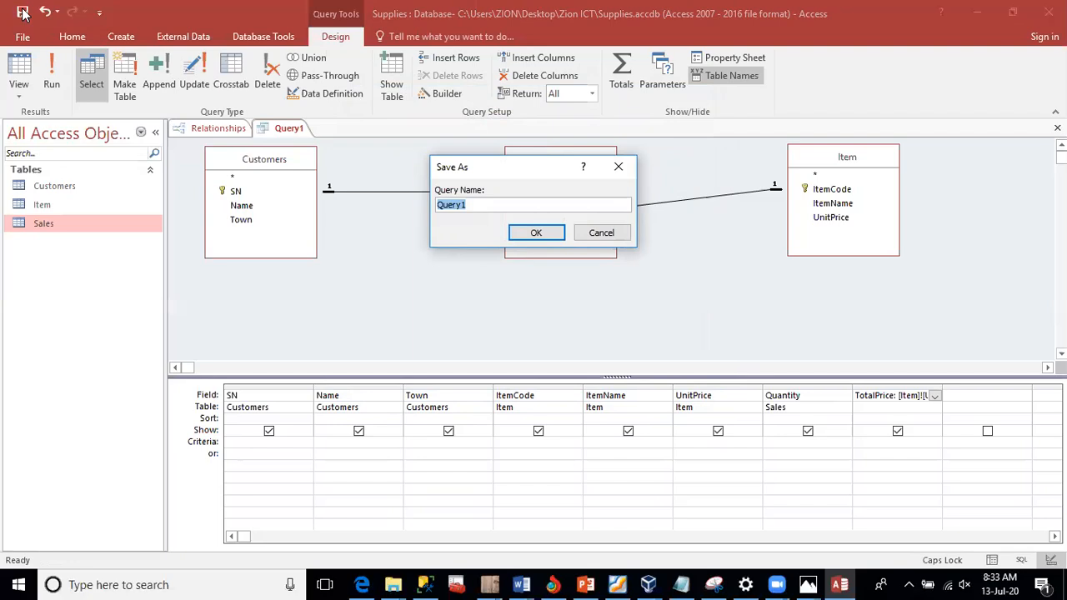
pyautogui.write('General')
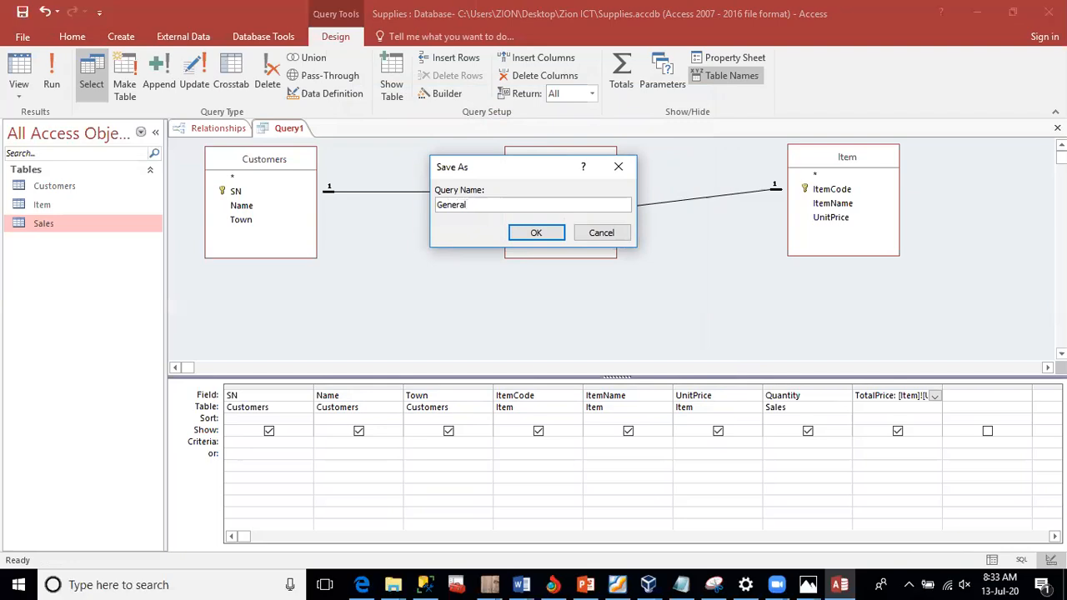
pyautogui.write('Sheet')
pyautogui.click(532, 233)
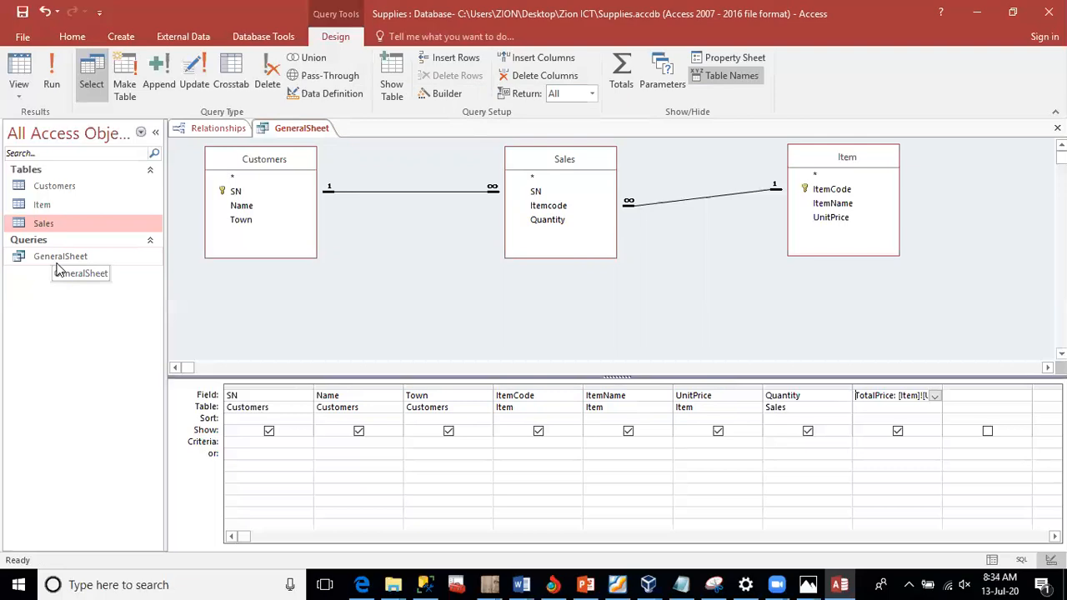
# Step: Copy the whole TotalPrice expression from the GeneralSheet query and paste it into a new blank Word document
pyautogui.click(905, 395)
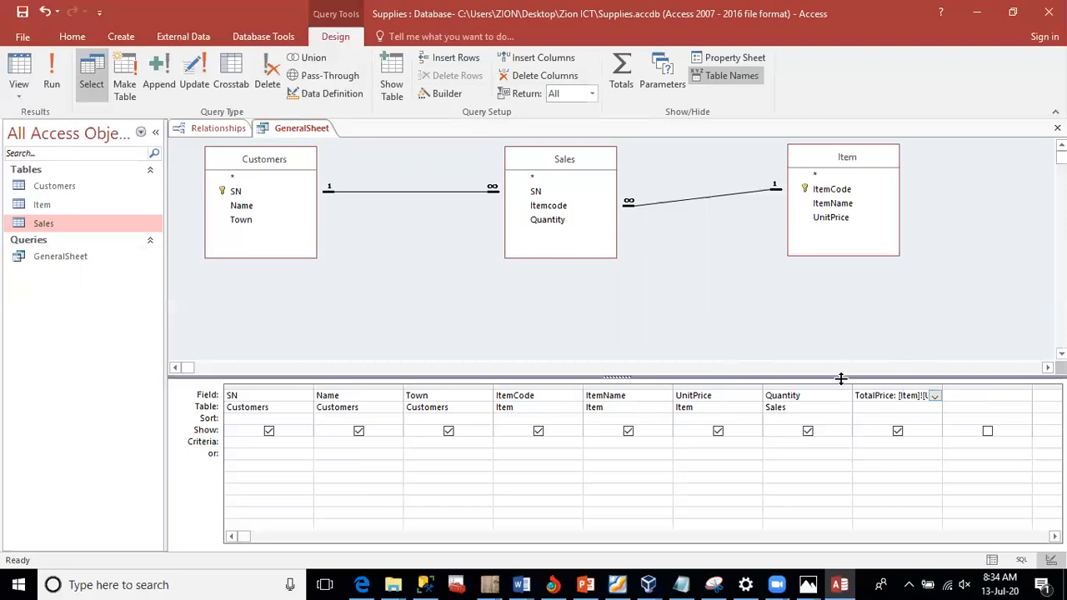
pyautogui.moveTo(857, 395); pyautogui.dragTo(965, 395)
pyautogui.hotkey('ctrl', 'c')
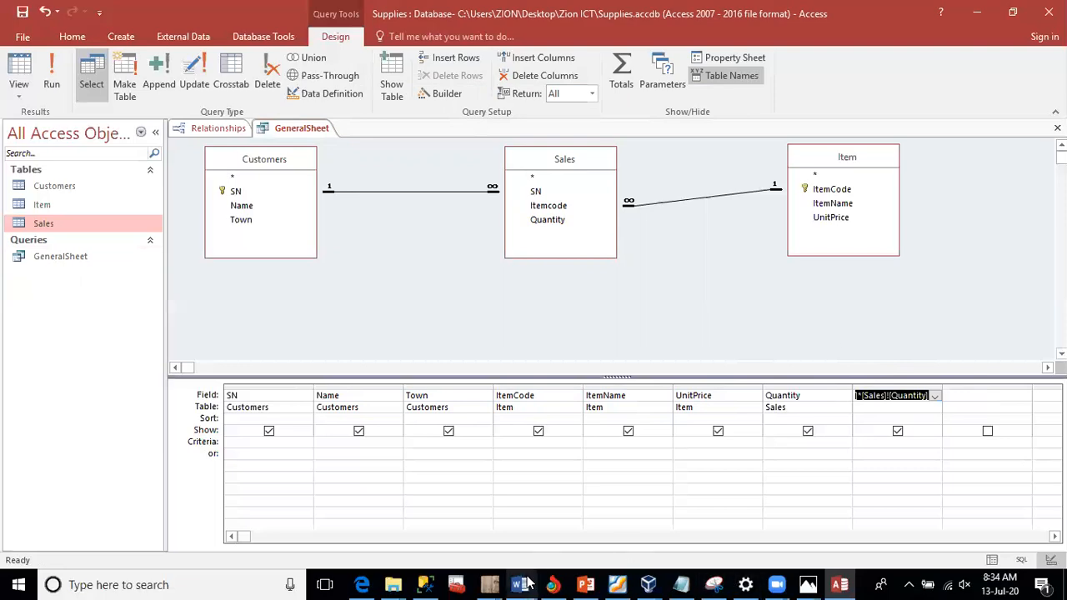
pyautogui.moveTo(527, 584)
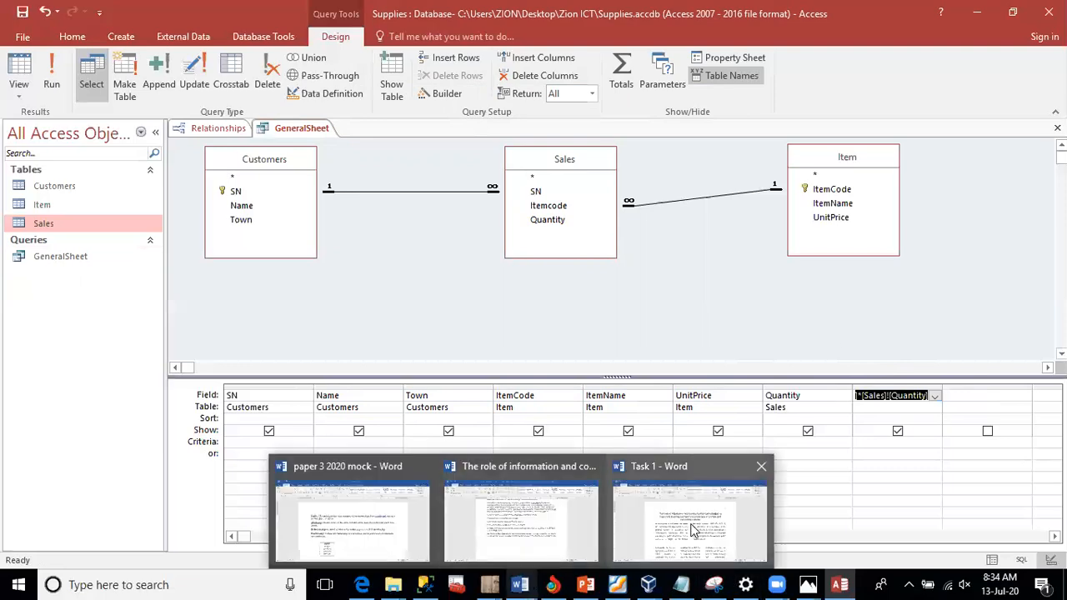
pyautogui.click(674, 549)
pyautogui.click(25, 38)
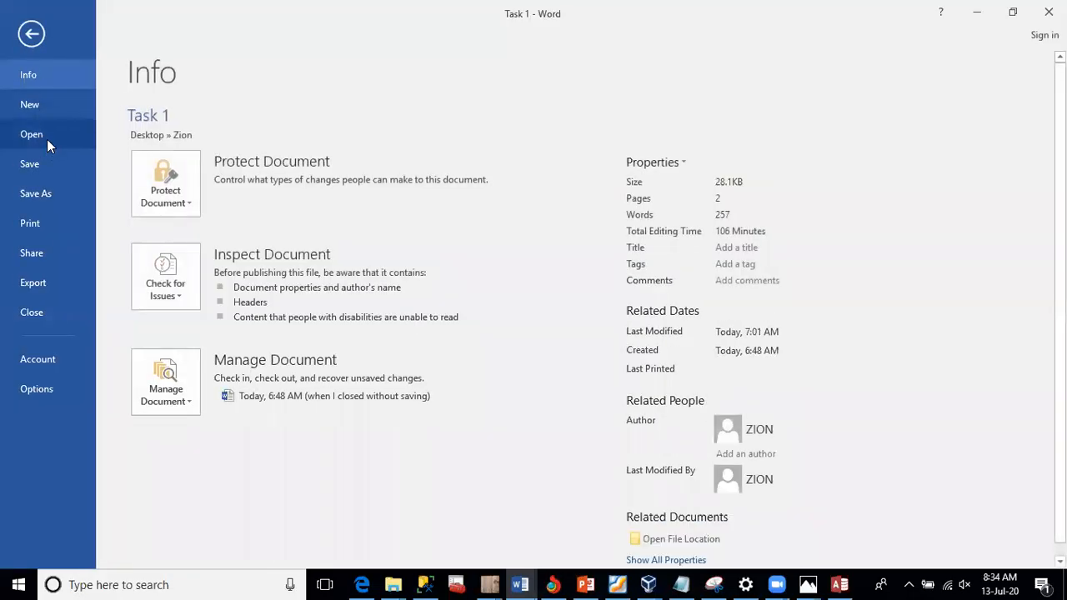
pyautogui.click(61, 108)
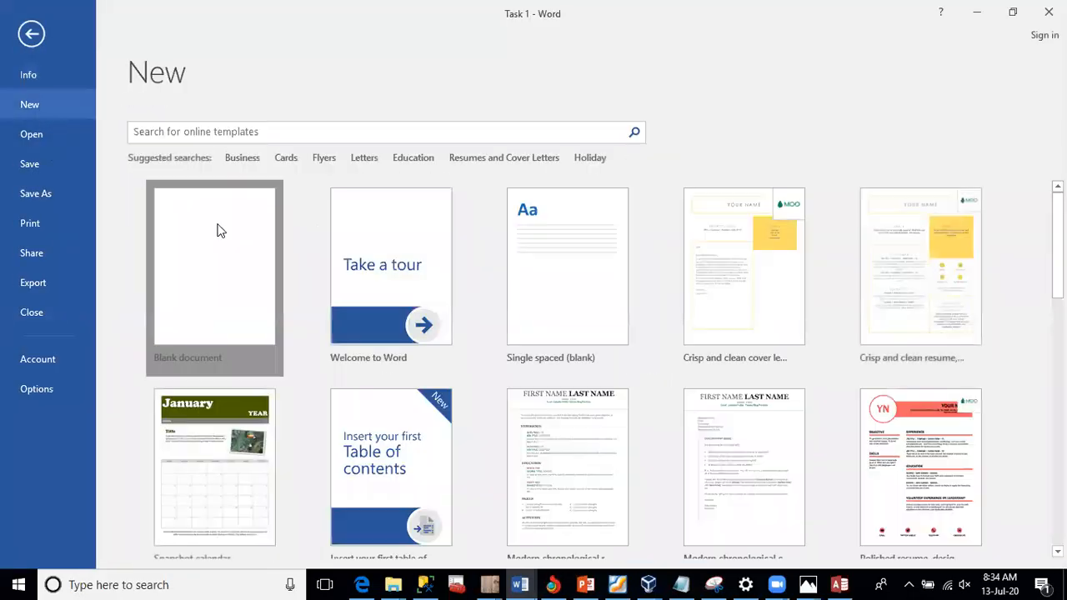
pyautogui.click(217, 231)
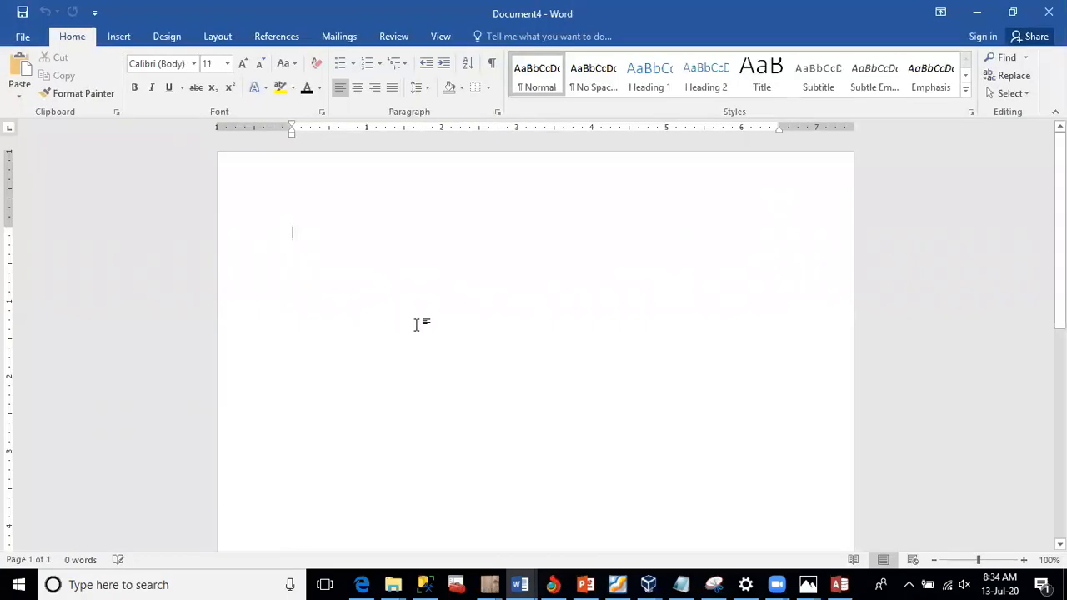
pyautogui.hotkey('ctrl', 'v')
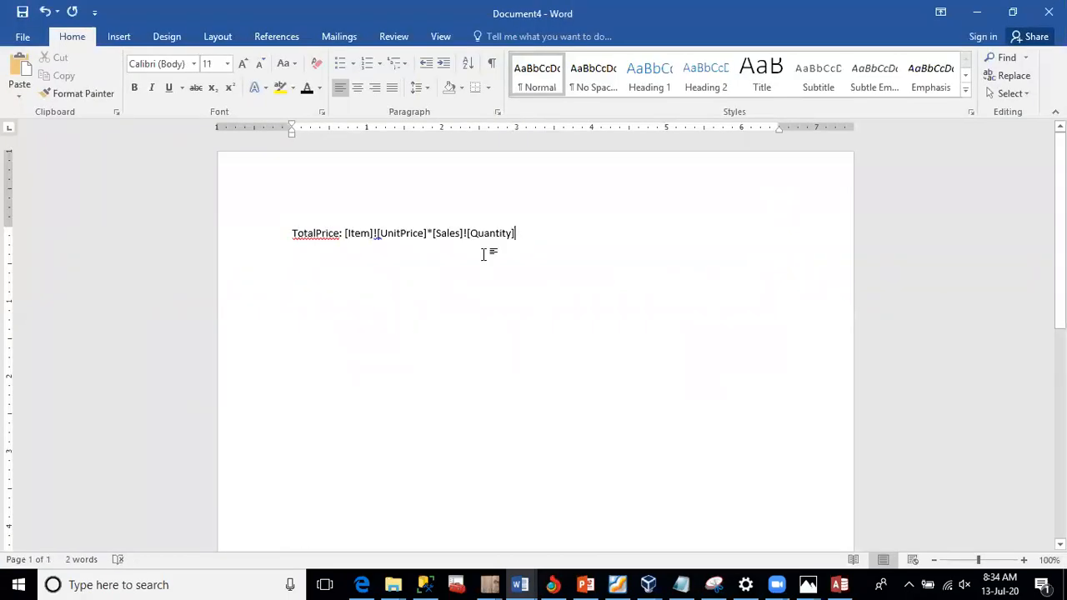
# Step: Switch back to Access and open the results of the GeneralSheet query
pyautogui.click(978, 14)
pyautogui.click(977, 13)
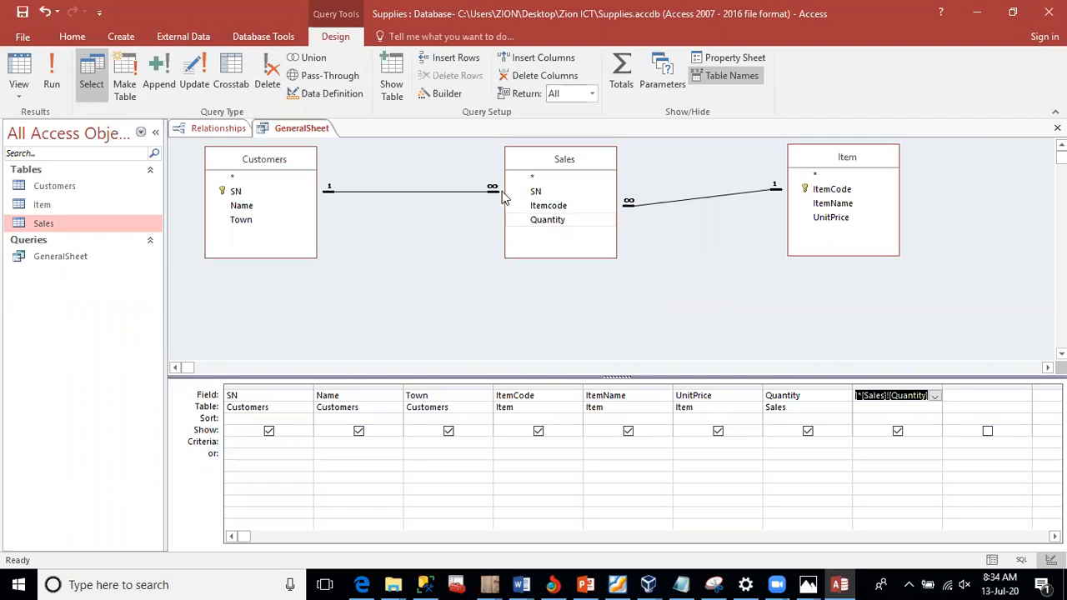
pyautogui.doubleClick(46, 258)
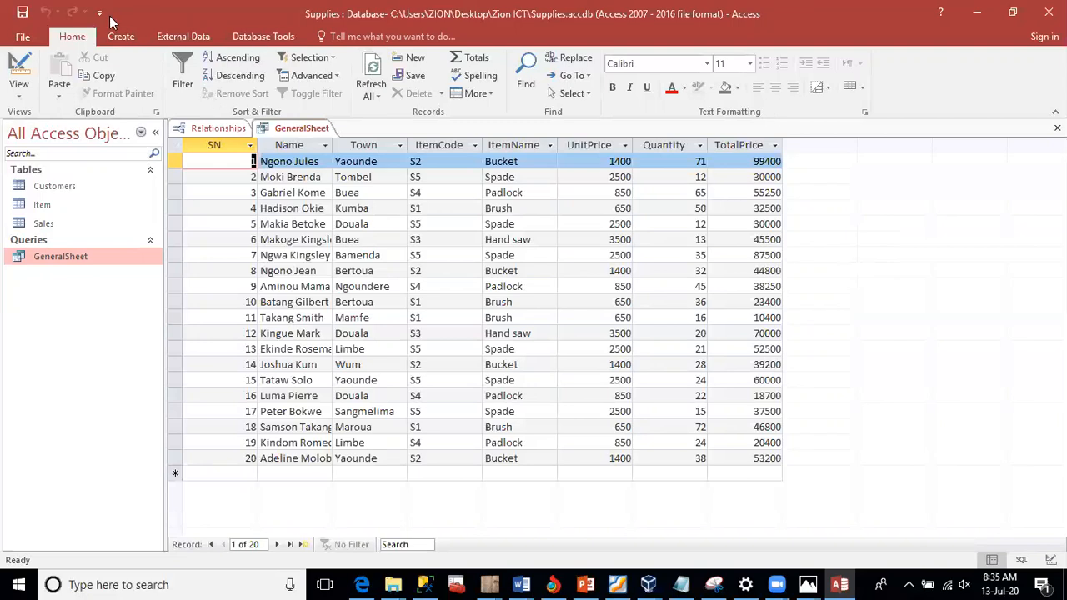
# Step: Create a new query in design view containing the Customers, Item and Sales tables
pyautogui.click(121, 37)
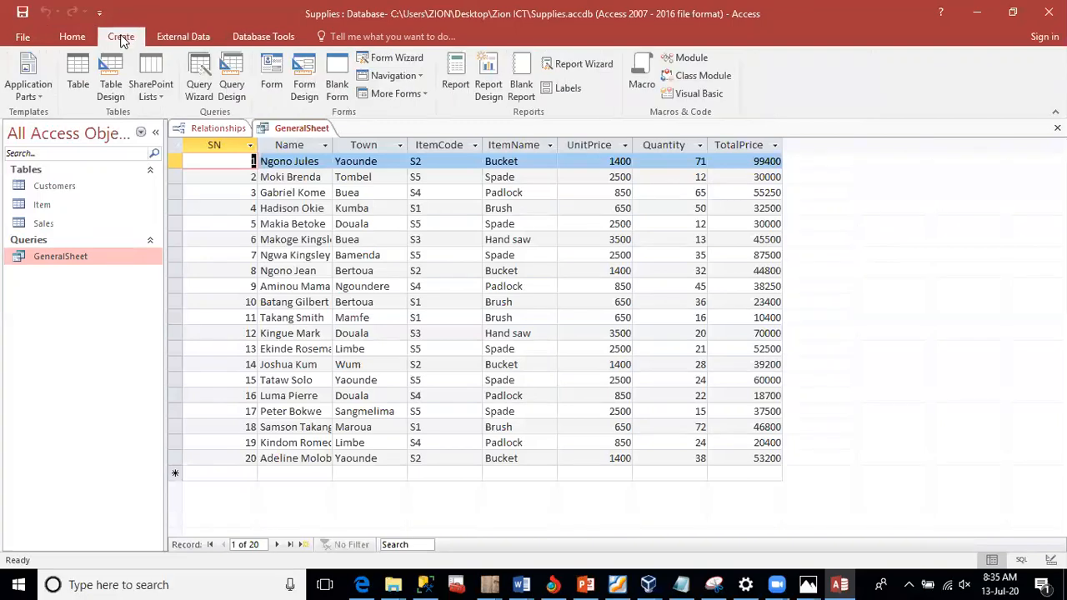
pyautogui.click(234, 67)
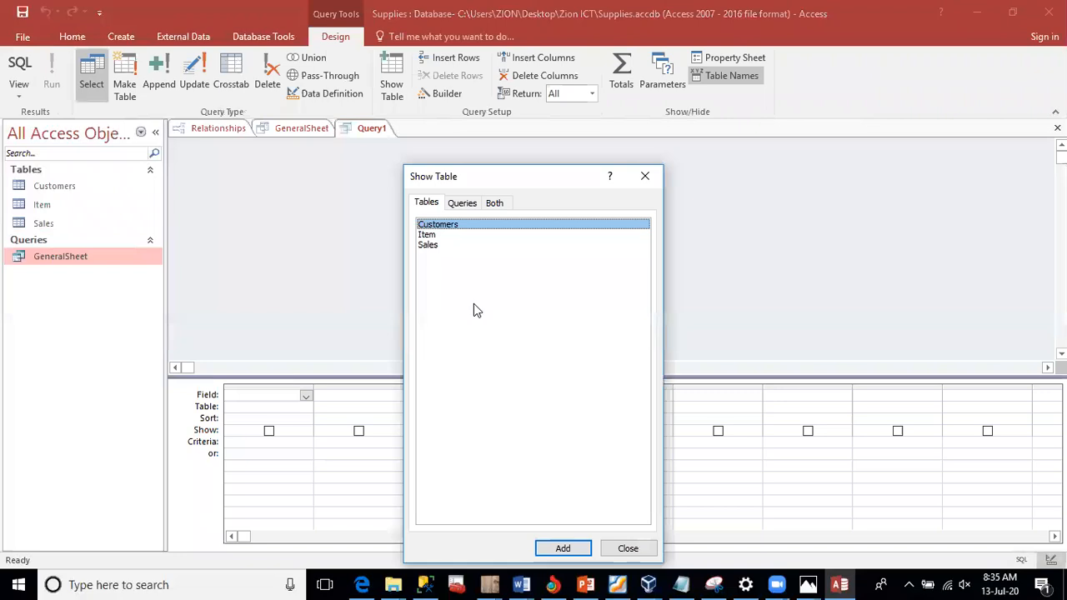
pyautogui.click(572, 548)
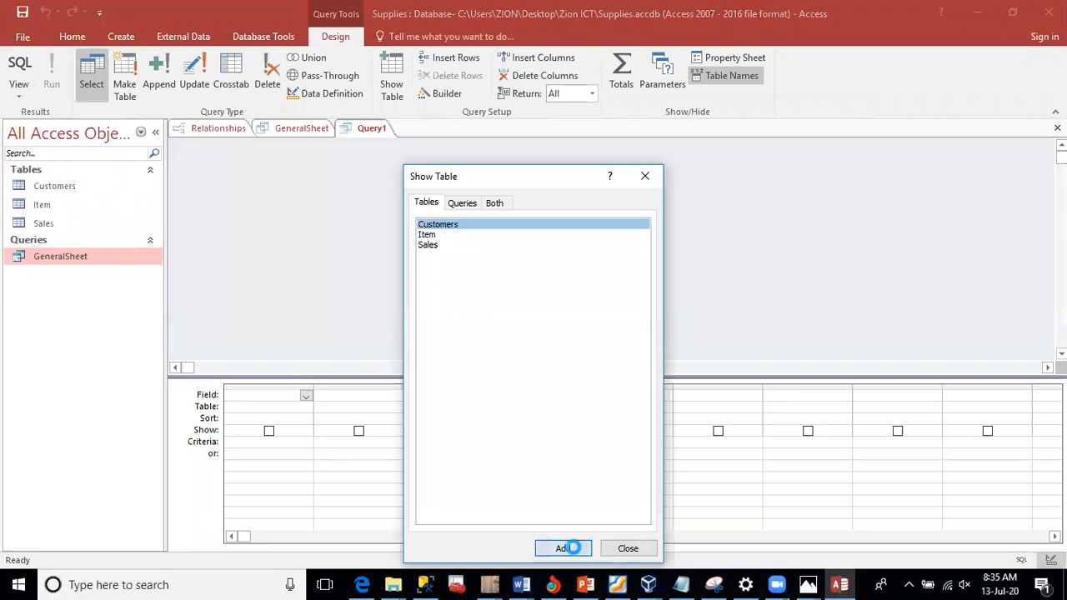
pyautogui.click(437, 236)
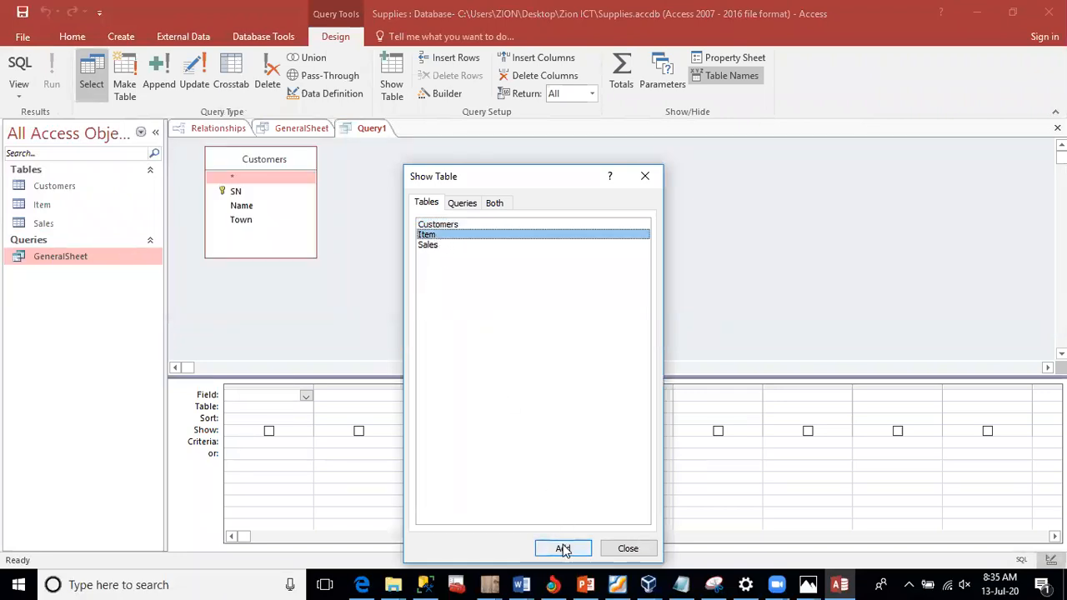
pyautogui.click(563, 547)
pyautogui.click(435, 246)
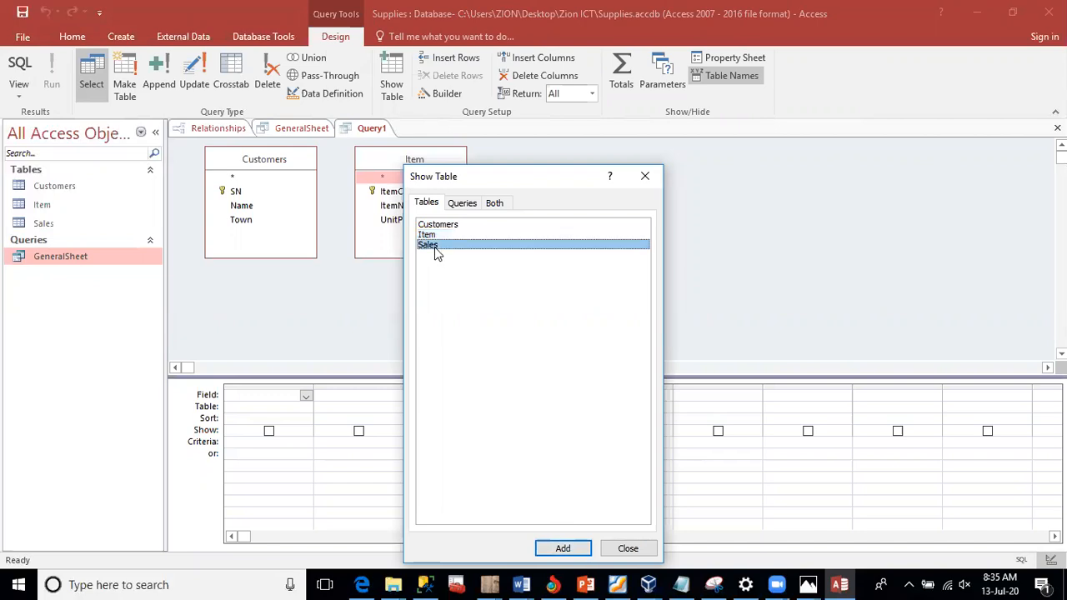
pyautogui.click(586, 550)
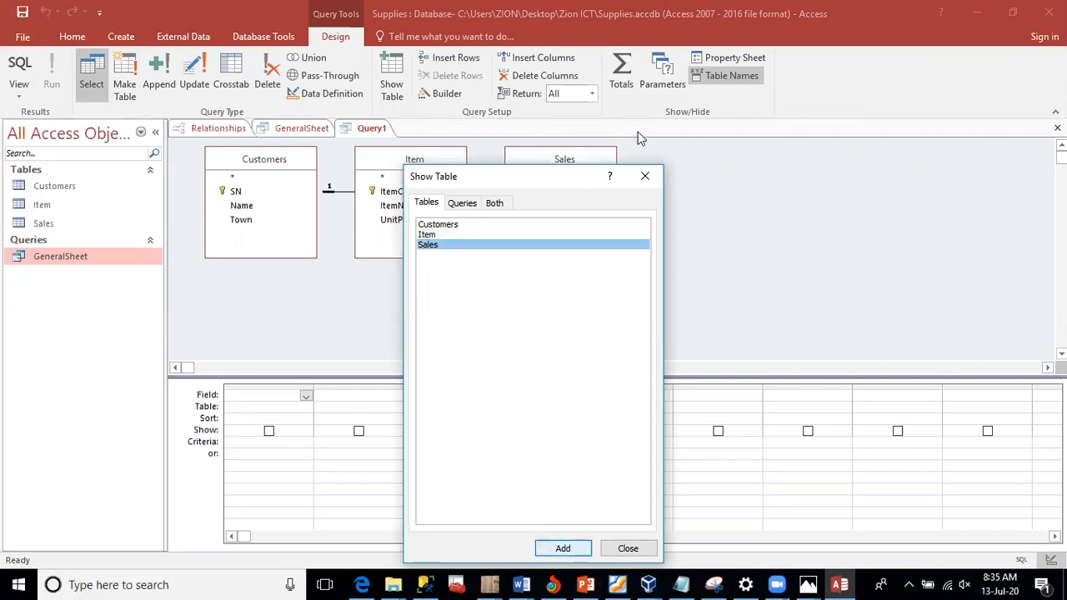
pyautogui.click(644, 177)
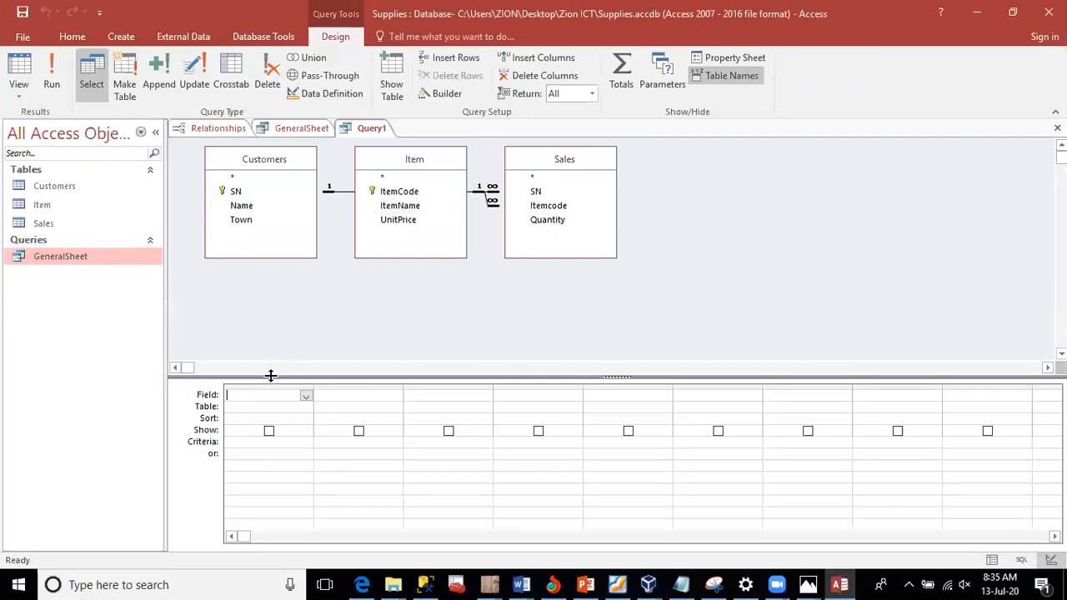
# Step: Fill the first four query columns with Name and Town from Customers, ItemName from Item, and Quantity from Sales
pyautogui.doubleClick(242, 206)
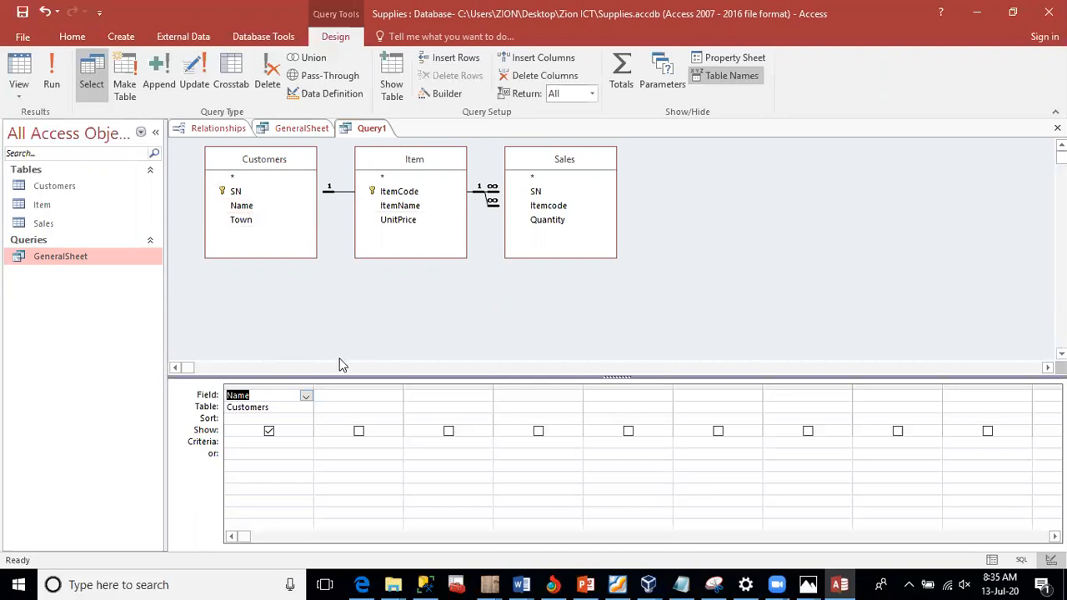
pyautogui.click(347, 394)
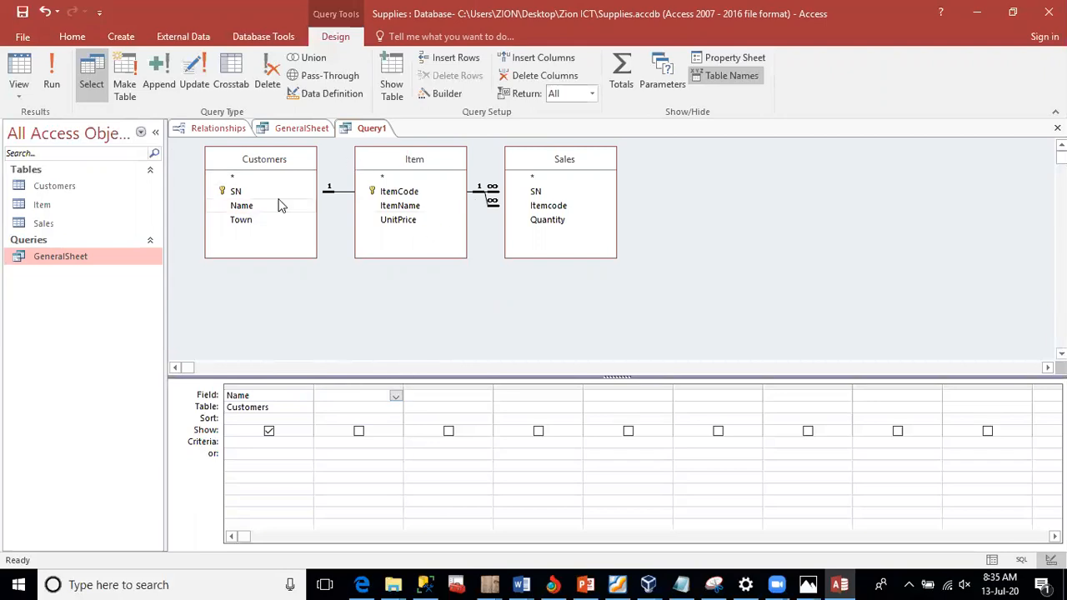
pyautogui.doubleClick(261, 225)
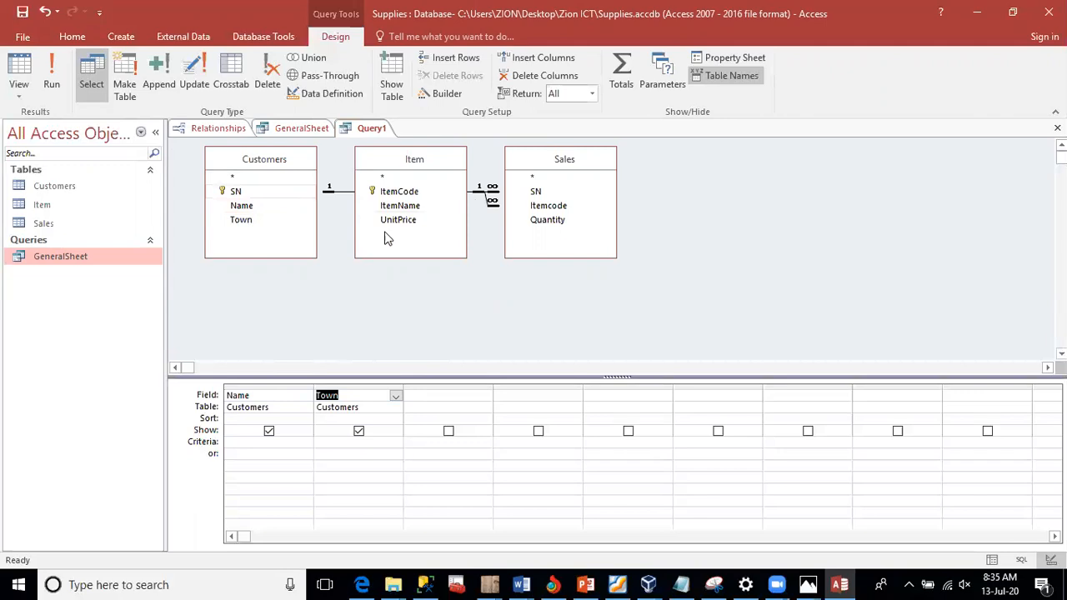
pyautogui.click(429, 397)
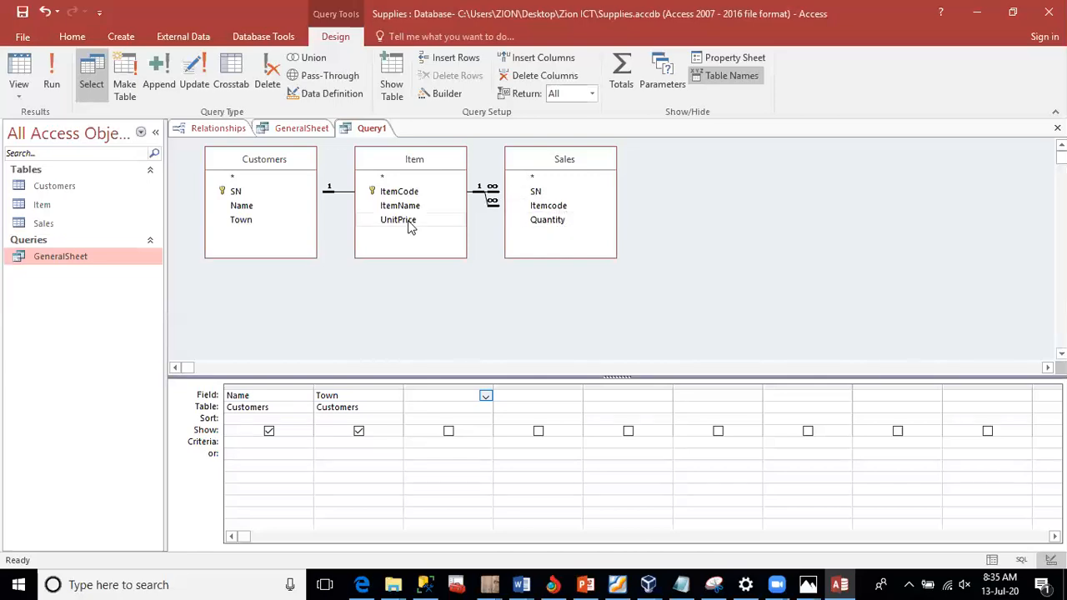
pyautogui.doubleClick(400, 206)
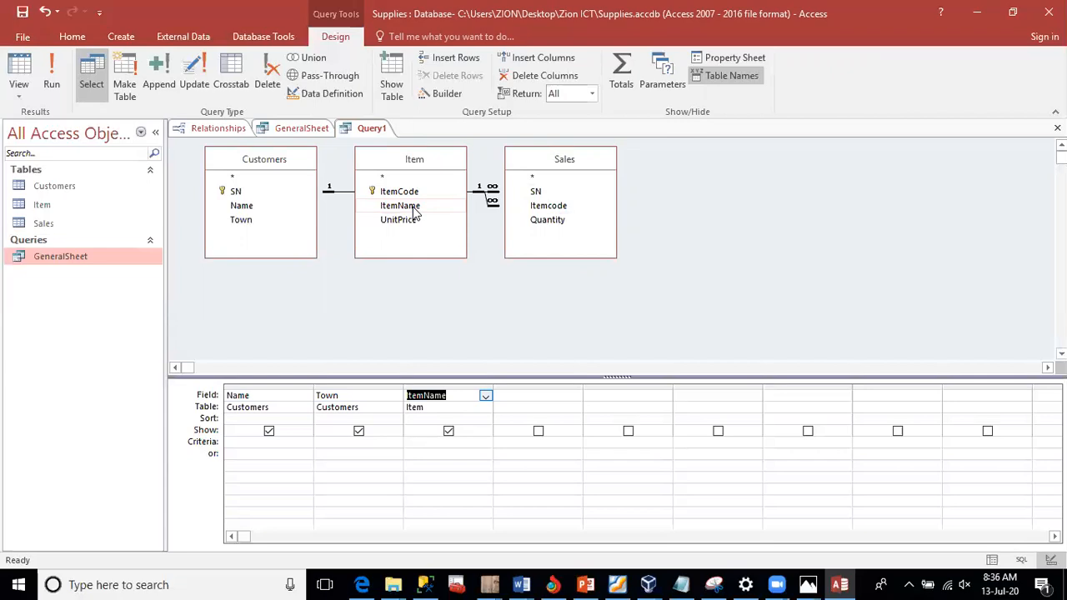
pyautogui.click(533, 398)
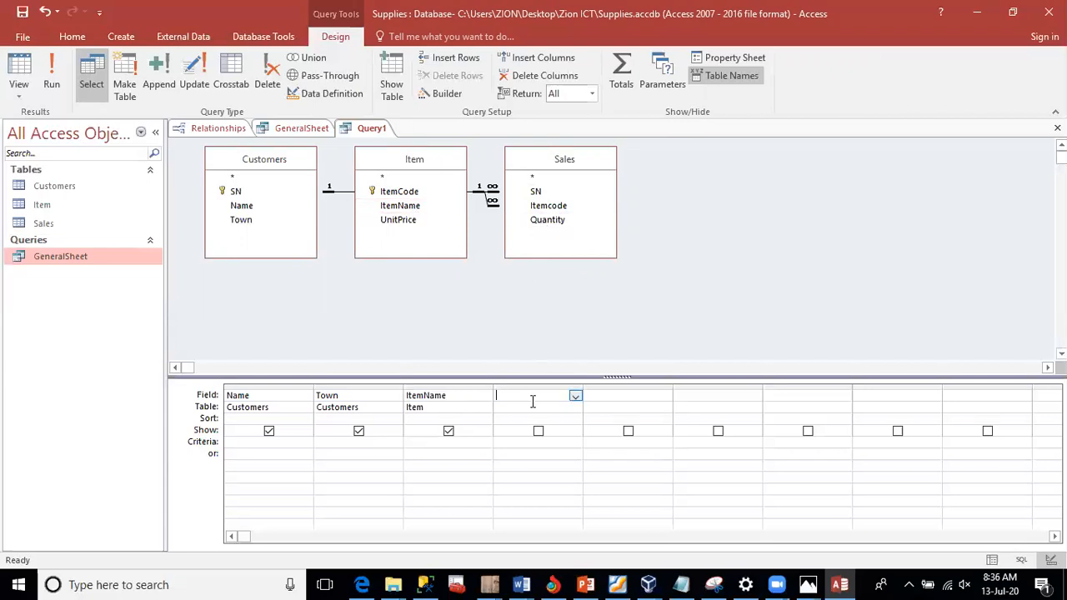
pyautogui.doubleClick(562, 223)
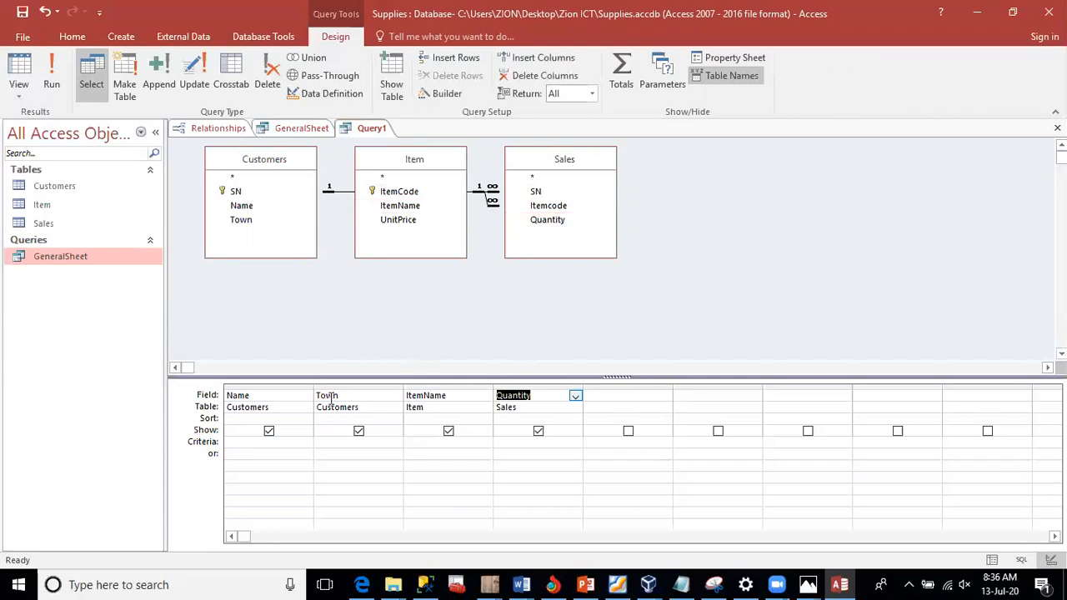
# Step: Enter Limbe, Yaounde and Douala as alternative criteria for Town, each on its own row
pyautogui.click(364, 444)
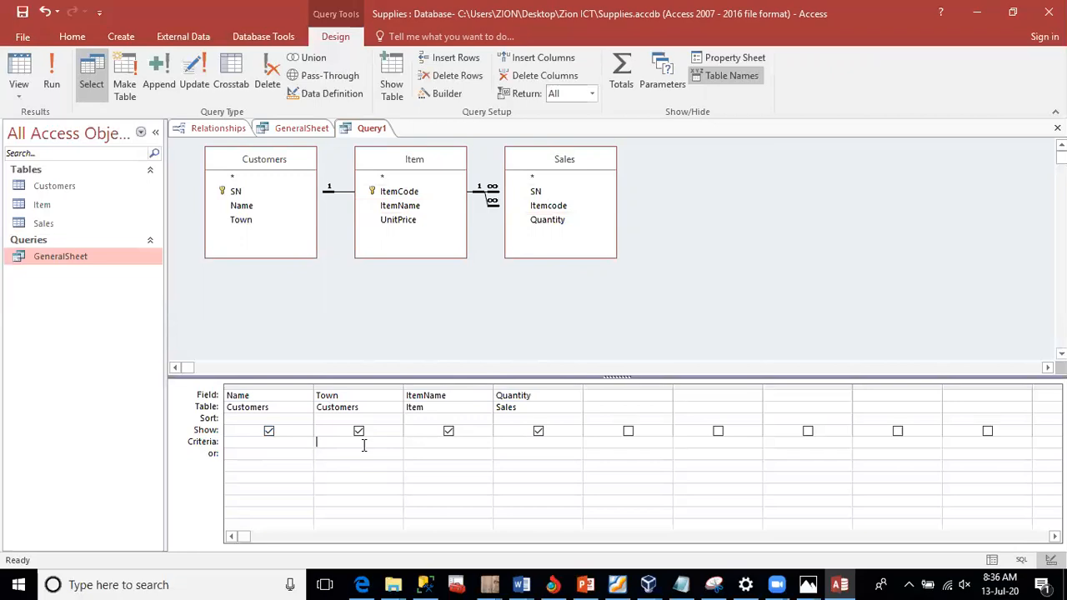
pyautogui.write('limbe')
pyautogui.click(327, 450)
pyautogui.write('yaounde')
pyautogui.press('Home')
pyautogui.press('Delete')
pyautogui.press('capslock')
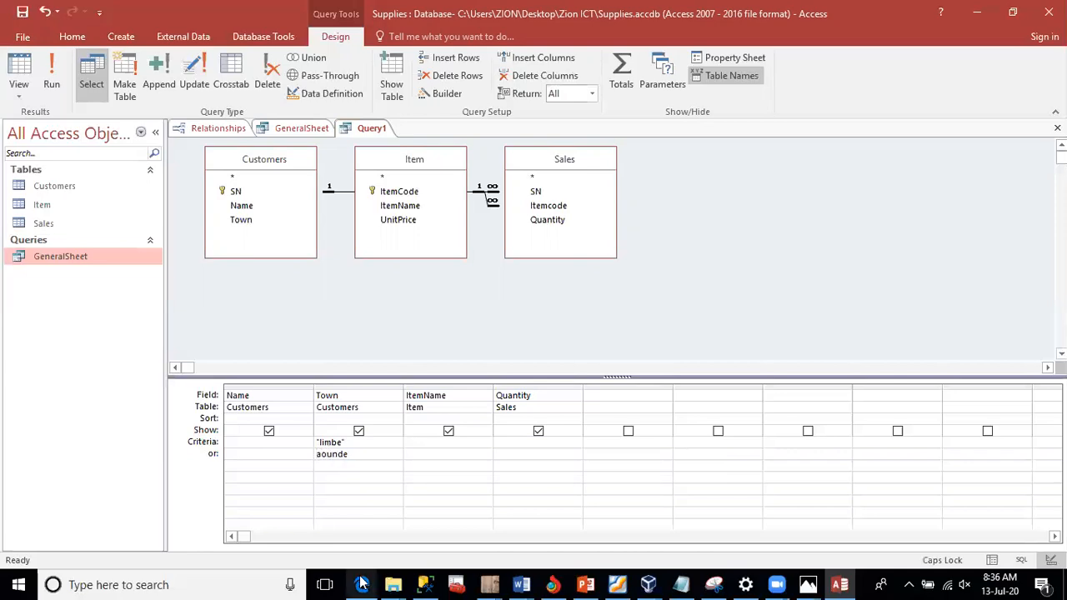
pyautogui.write('Y')
pyautogui.moveTo(361, 584)
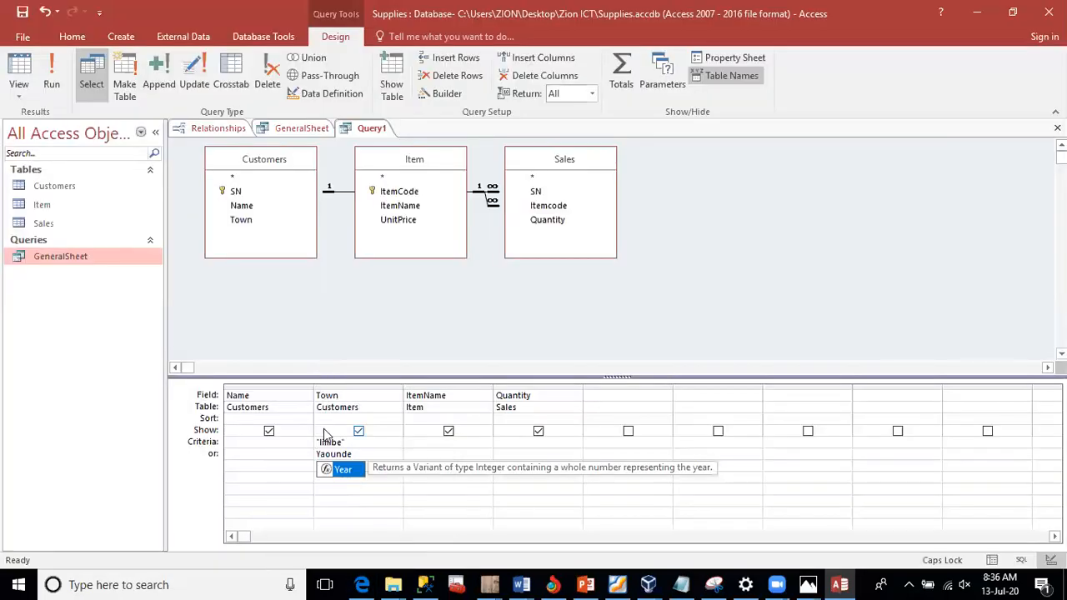
pyautogui.click(322, 440)
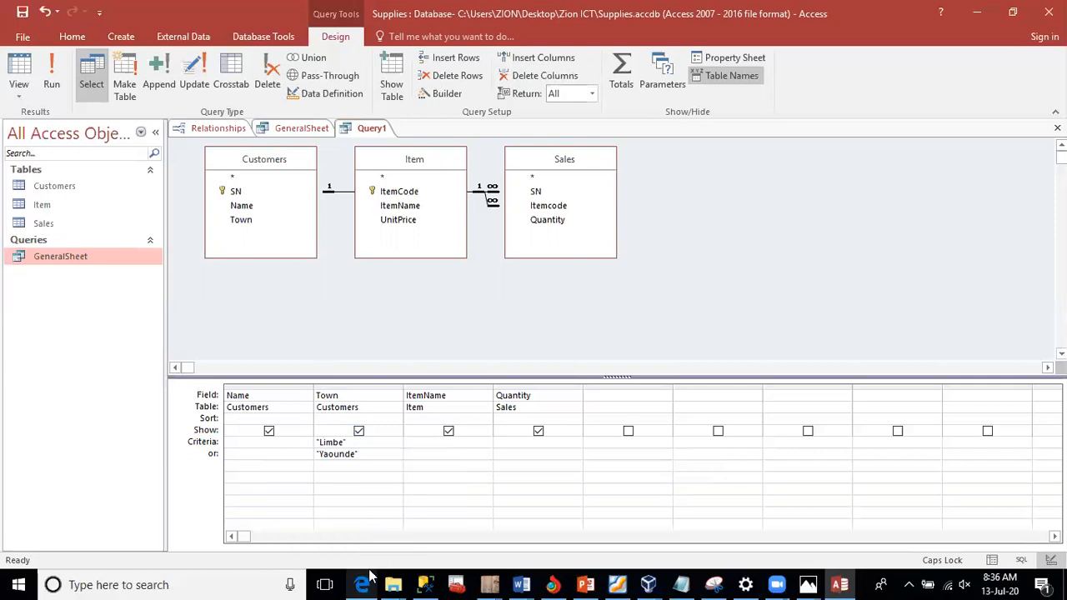
pyautogui.click(352, 463)
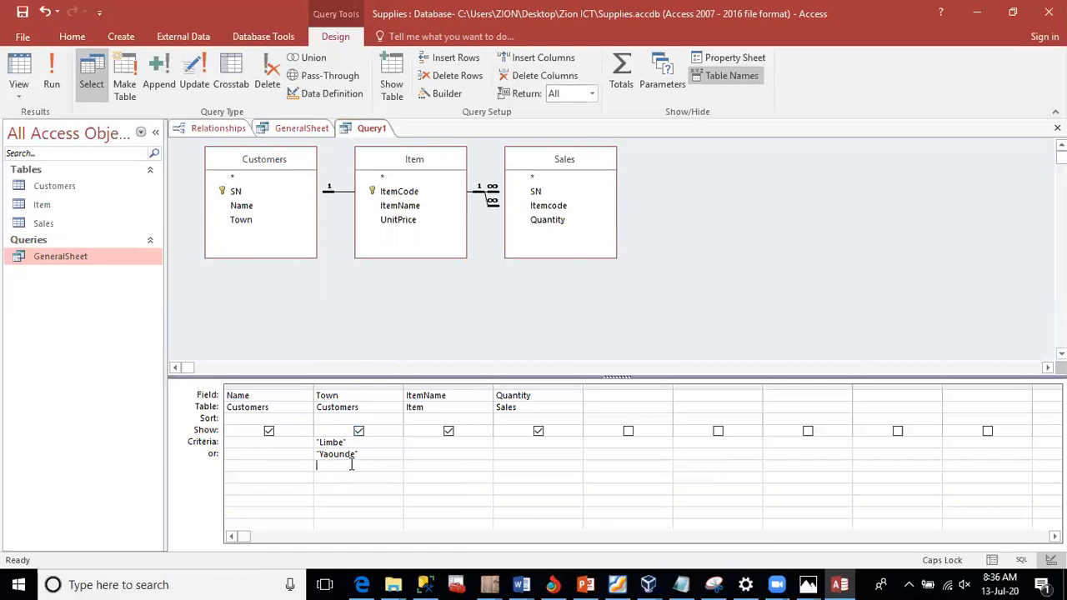
pyautogui.write('Douala')
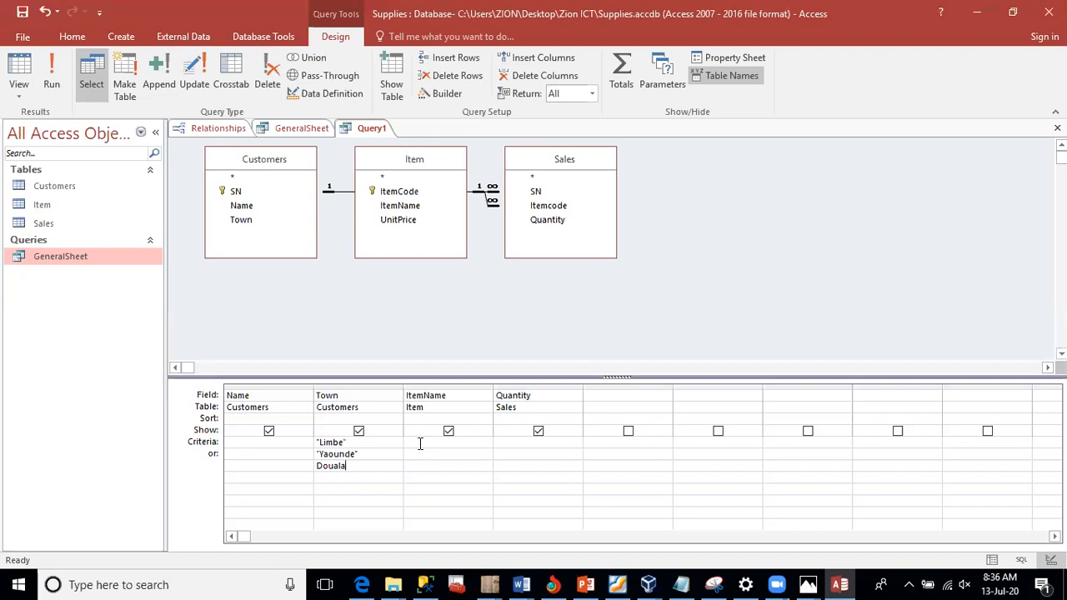
# Step: Set the Quantity criterion to <45 on each of the three town rows
pyautogui.click(519, 444)
pyautogui.write('<45')
pyautogui.write('<45')
pyautogui.click(518, 466)
pyautogui.write('<45')
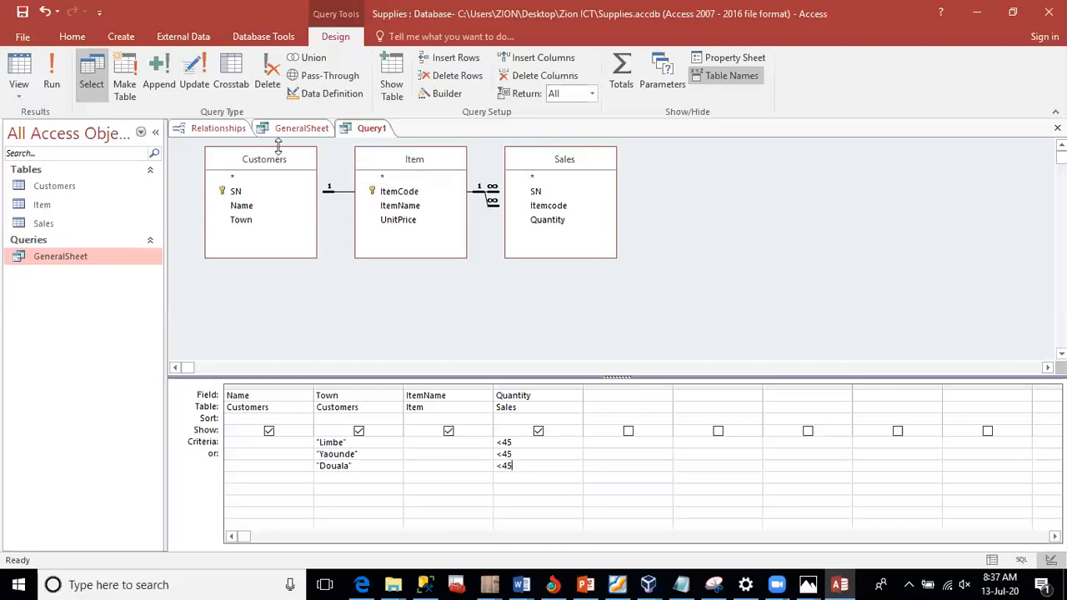
# Step: Save the new query under the name MeanCustomers
pyautogui.click(23, 13)
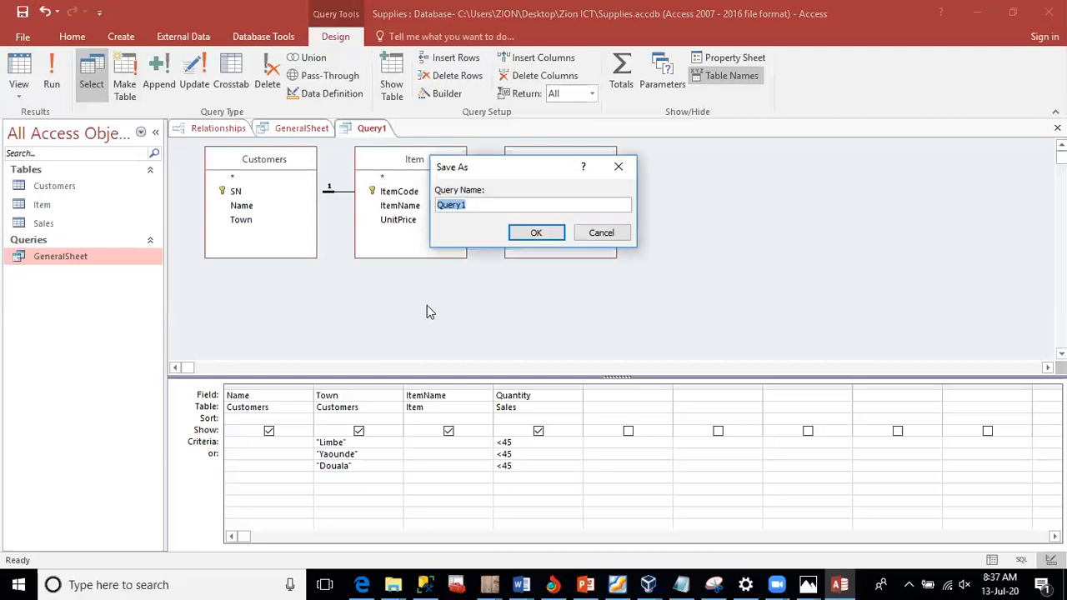
pyautogui.write('MeanCustomers')
pyautogui.click(536, 234)
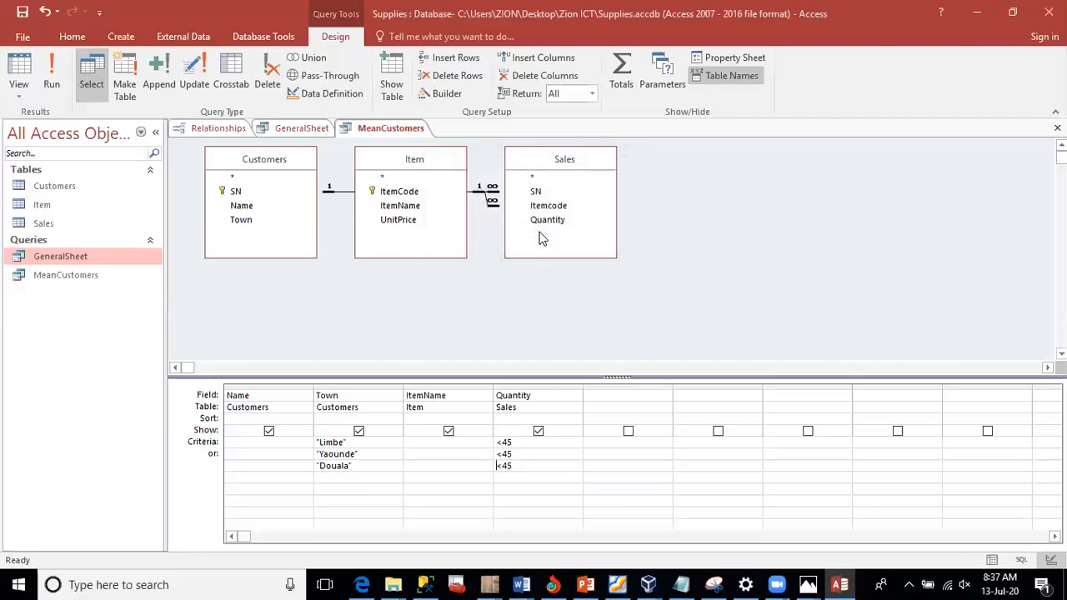
# Step: Open the MeanCustomers query results and widen the Name column to fit the full customer names
pyautogui.doubleClick(75, 279)
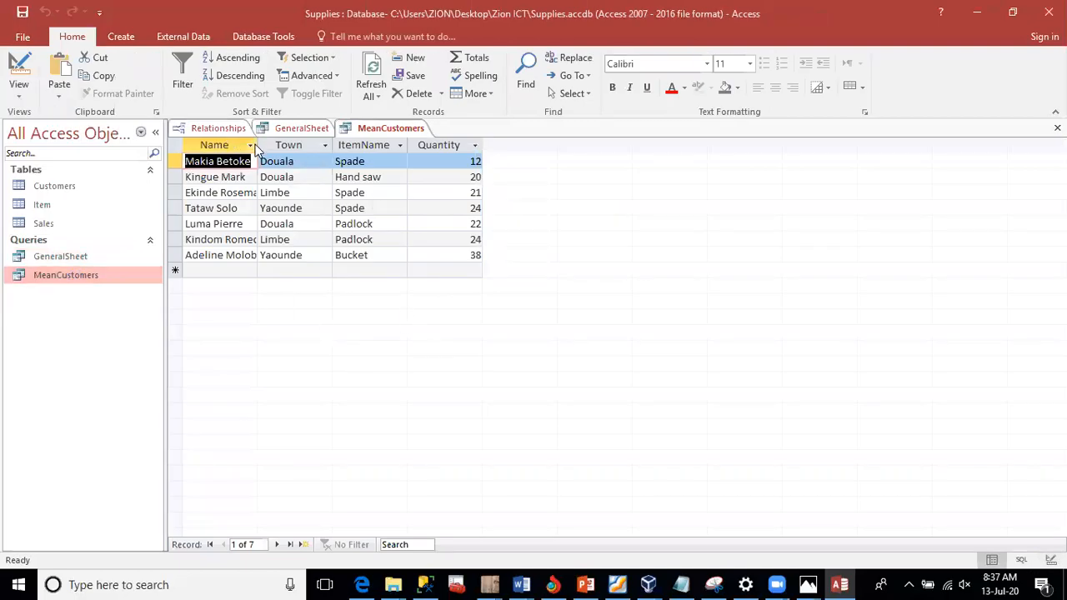
pyautogui.moveTo(257, 145); pyautogui.dragTo(318, 121)
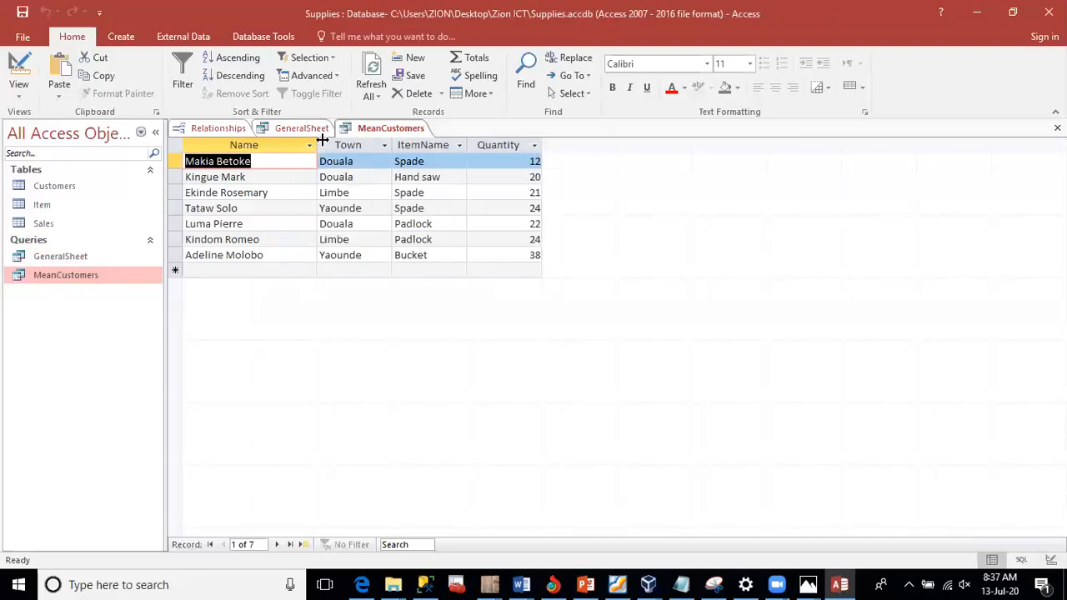
pyautogui.moveTo(317, 144); pyautogui.dragTo(287, 148)
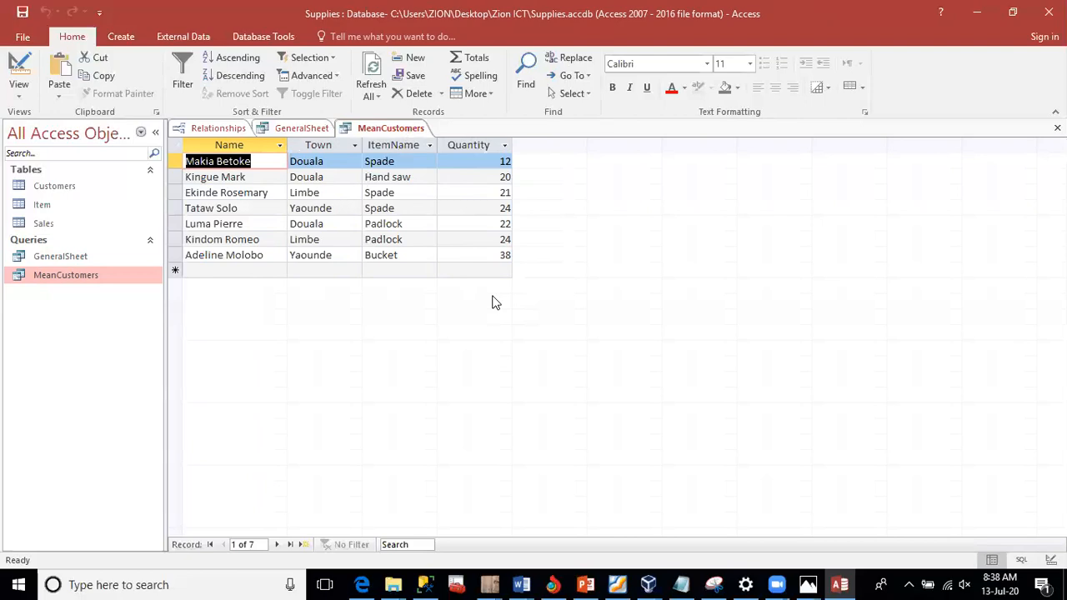
# Step: Open the Customers table and the GeneralSheet query for comparison, and return to the MeanCustomers results
pyautogui.doubleClick(70, 191)
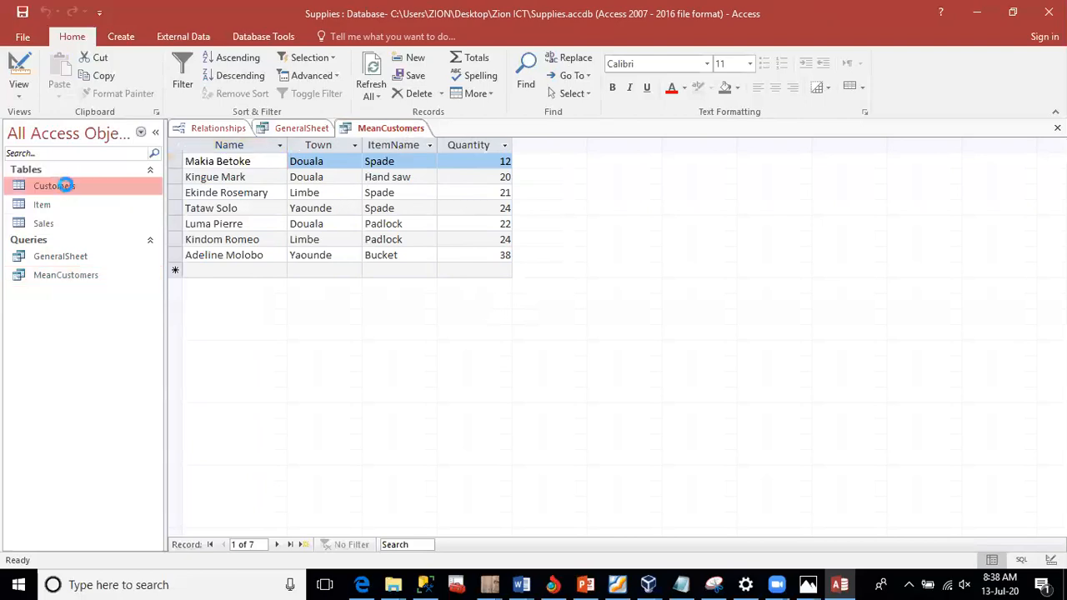
pyautogui.doubleClick(71, 259)
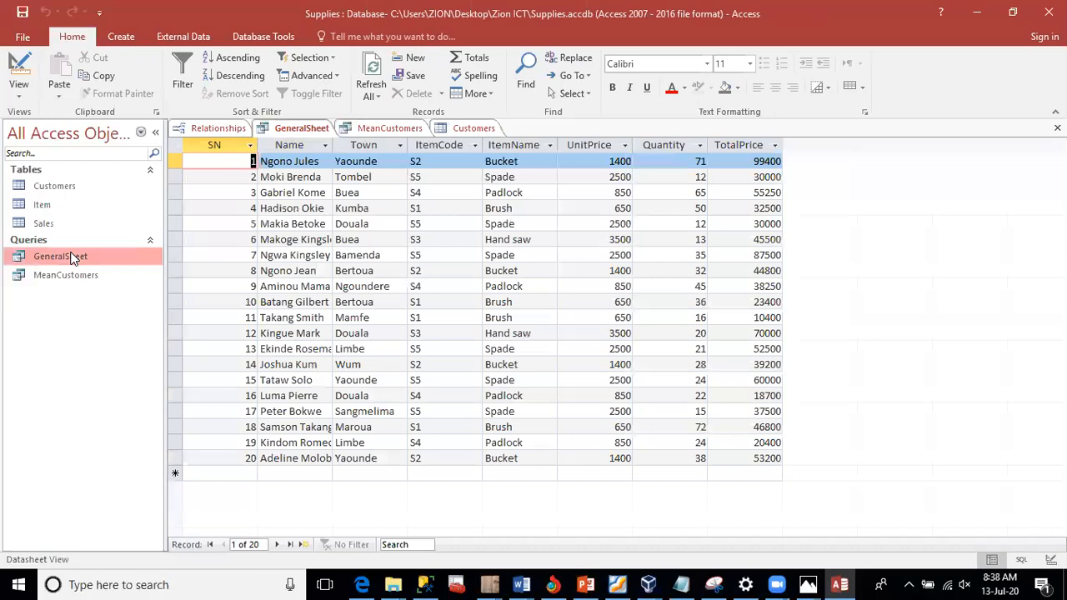
pyautogui.doubleClick(71, 276)
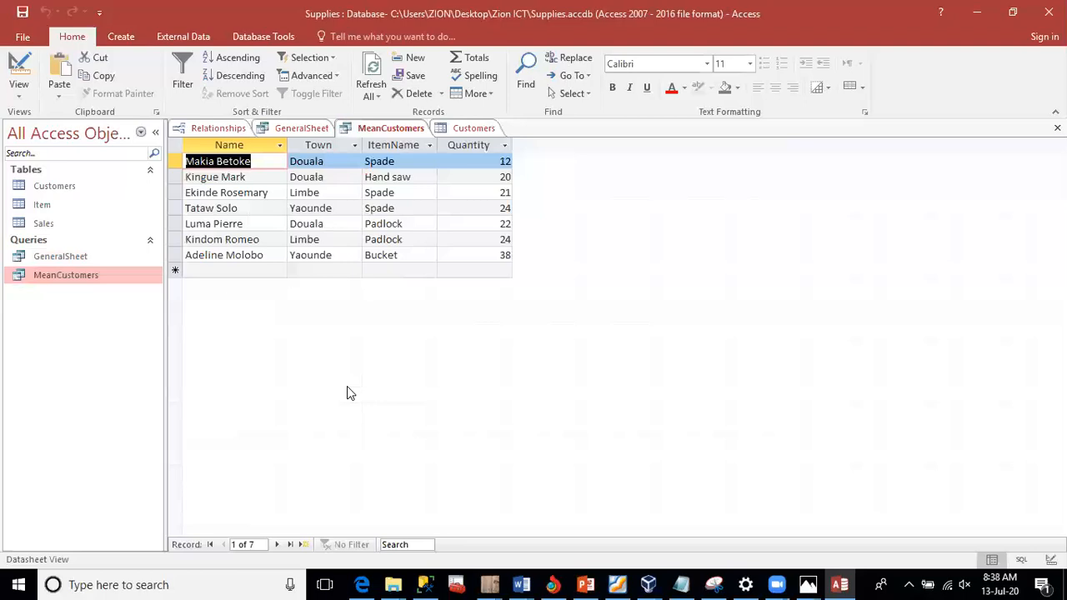
# Step: Switch to the web browser and examine the new mysqli connection statement in the object-oriented example on the w3schools MySQL Connect page
pyautogui.click(555, 584)
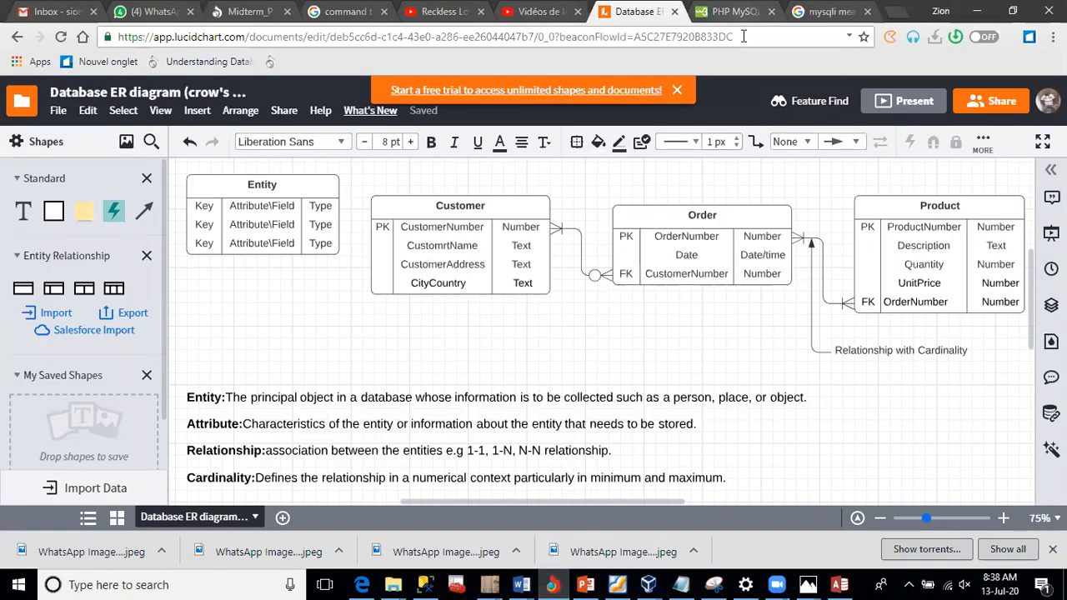
pyautogui.click(734, 12)
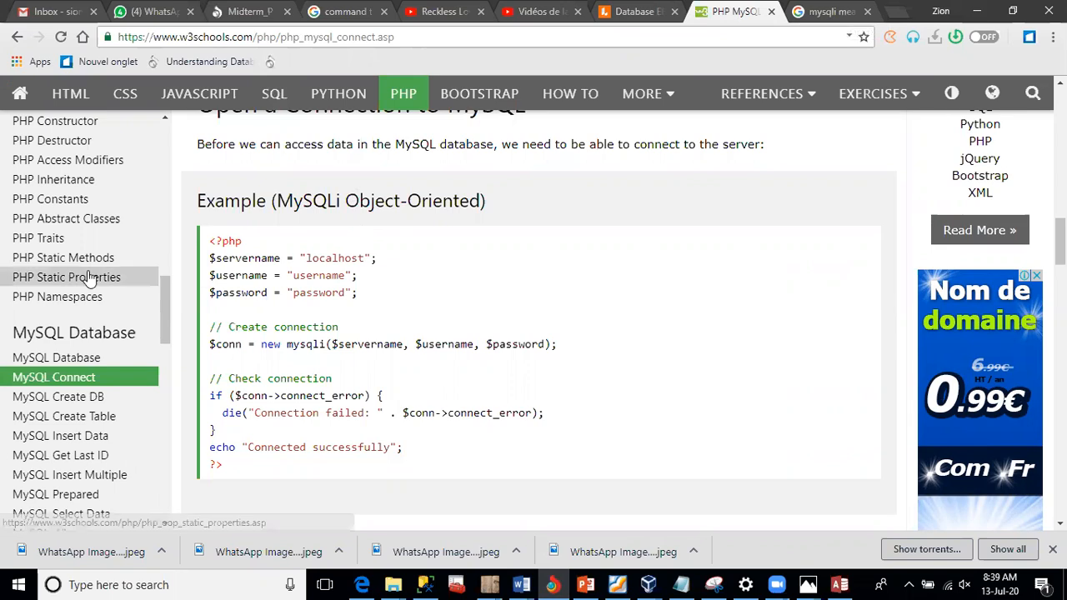
pyautogui.click(88, 379)
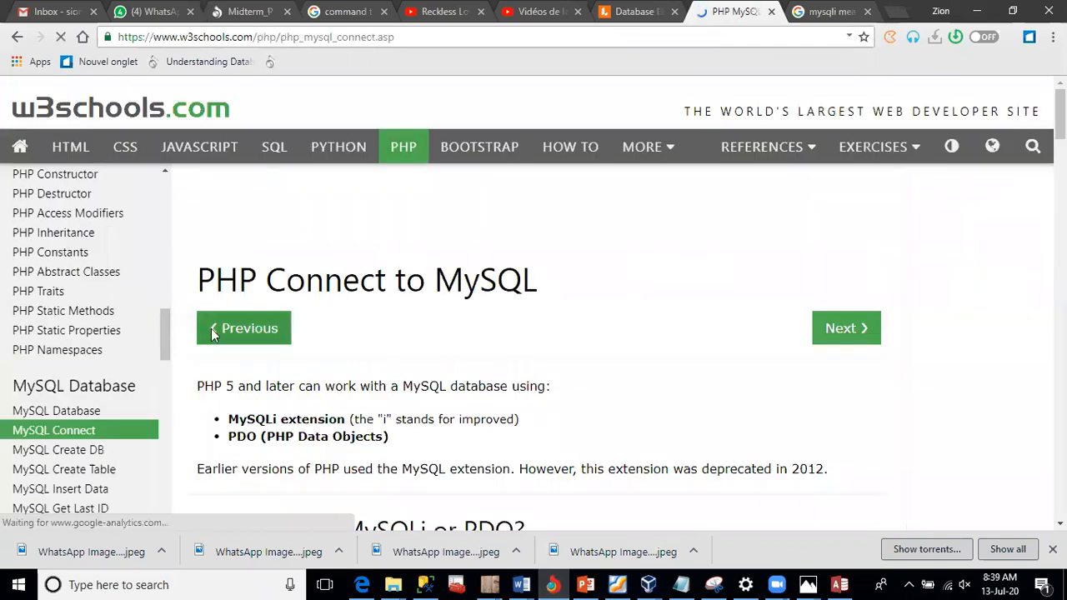
pyautogui.scroll(-8, 534, 334)
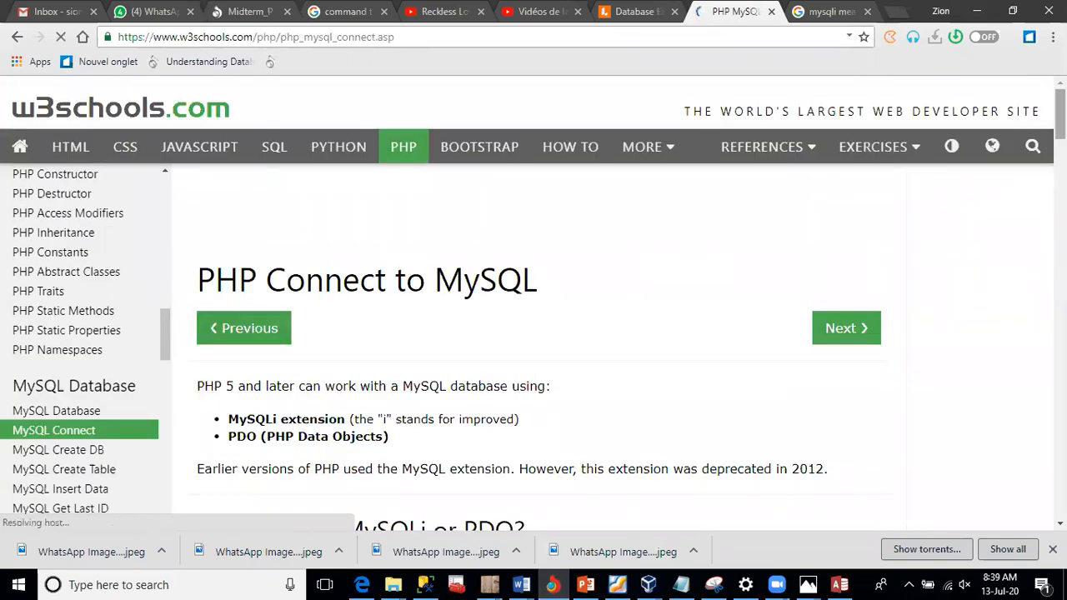
pyautogui.scroll(-6, 534, 334)
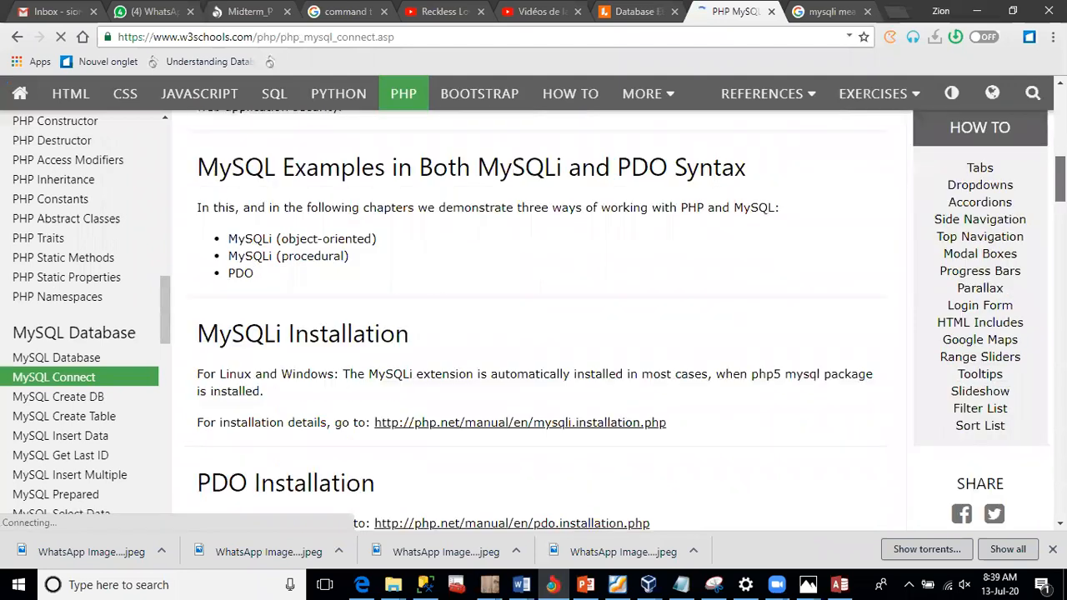
pyautogui.scroll(-2, 534, 334)
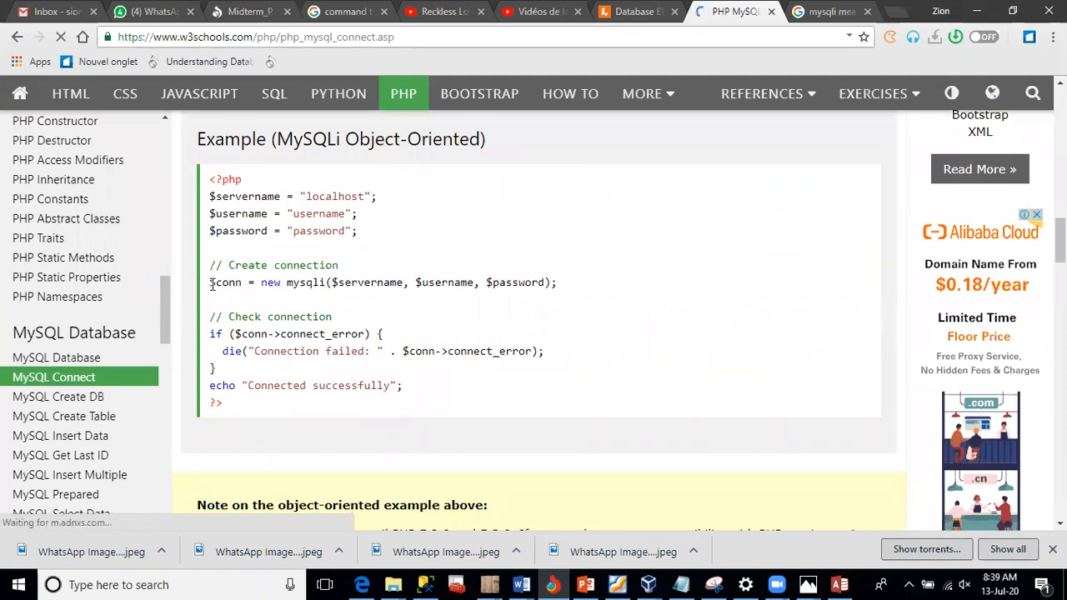
pyautogui.tripleClick(560, 283)
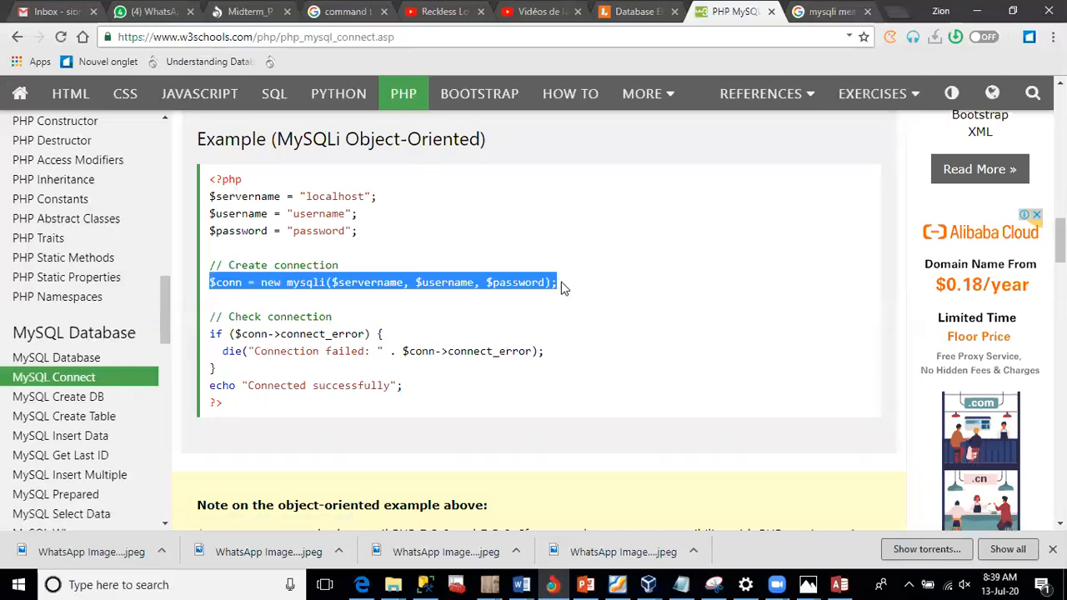
pyautogui.click(598, 317)
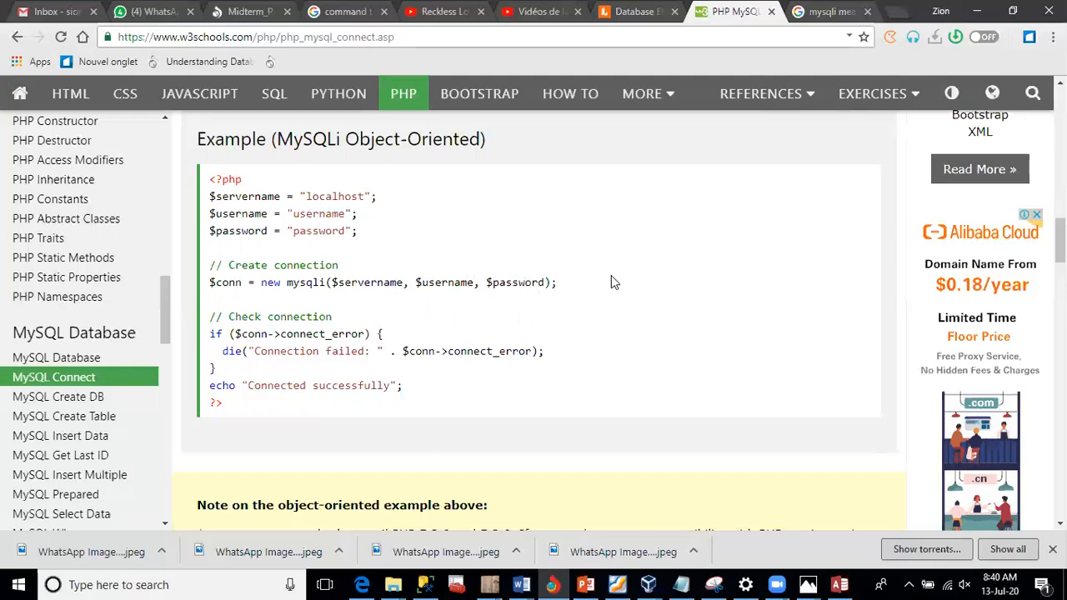
# Step: Revisit the MeanCustomers results in Access, and review the $conn line of the MySQLi example in the browser again
pyautogui.click(838, 584)
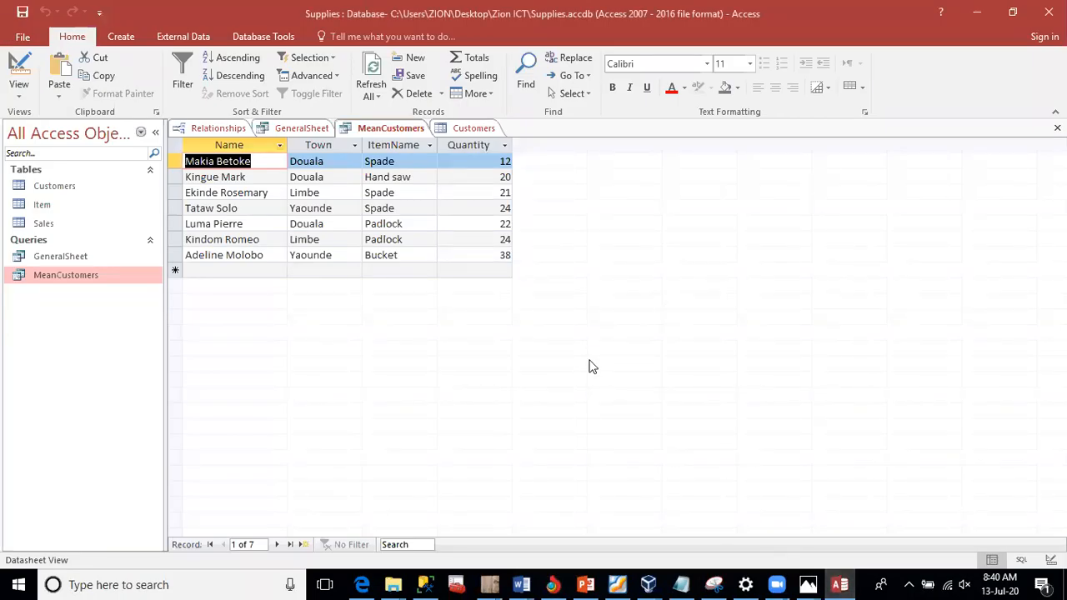
pyautogui.click(552, 584)
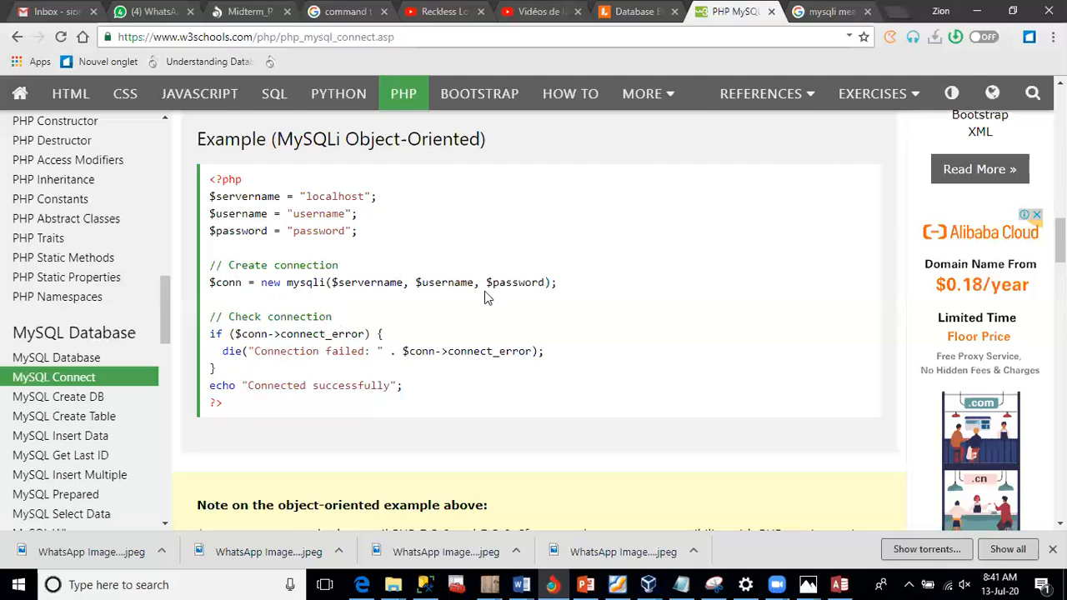
pyautogui.moveTo(557, 284); pyautogui.dragTo(200, 287)
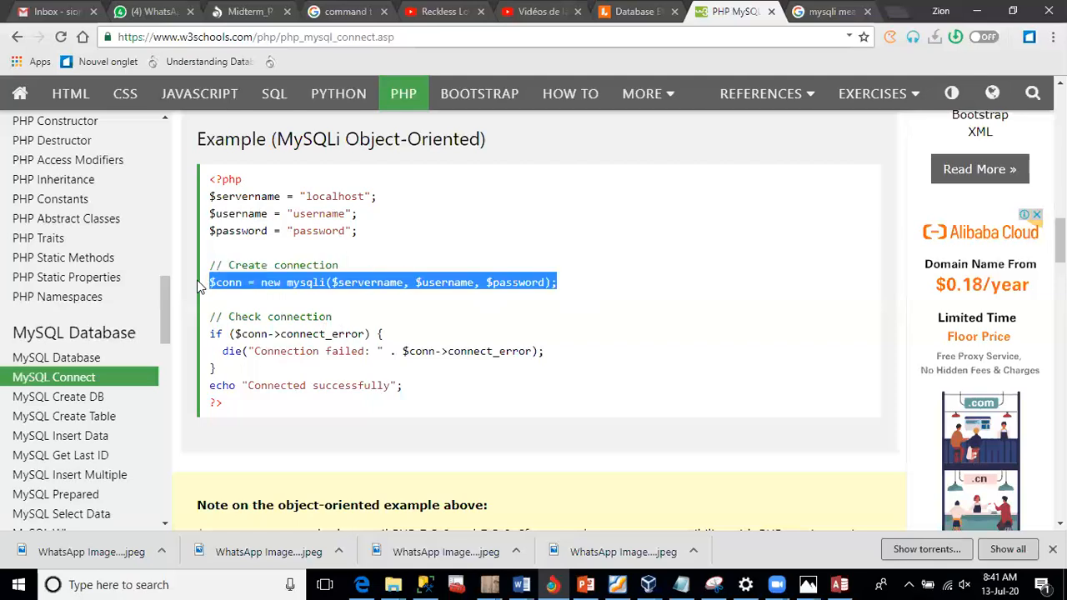
pyautogui.click(571, 315)
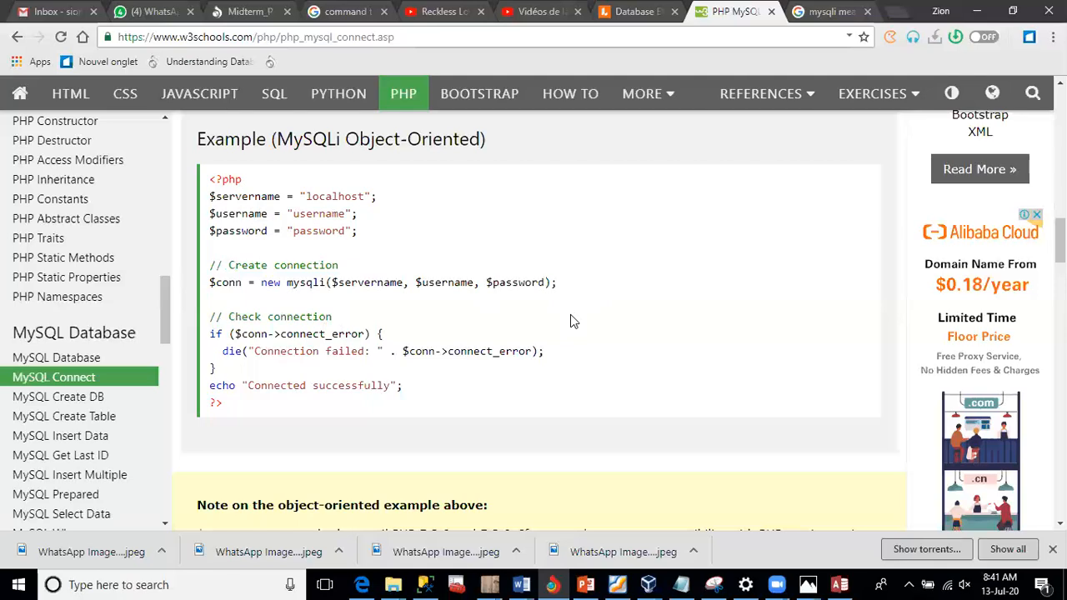